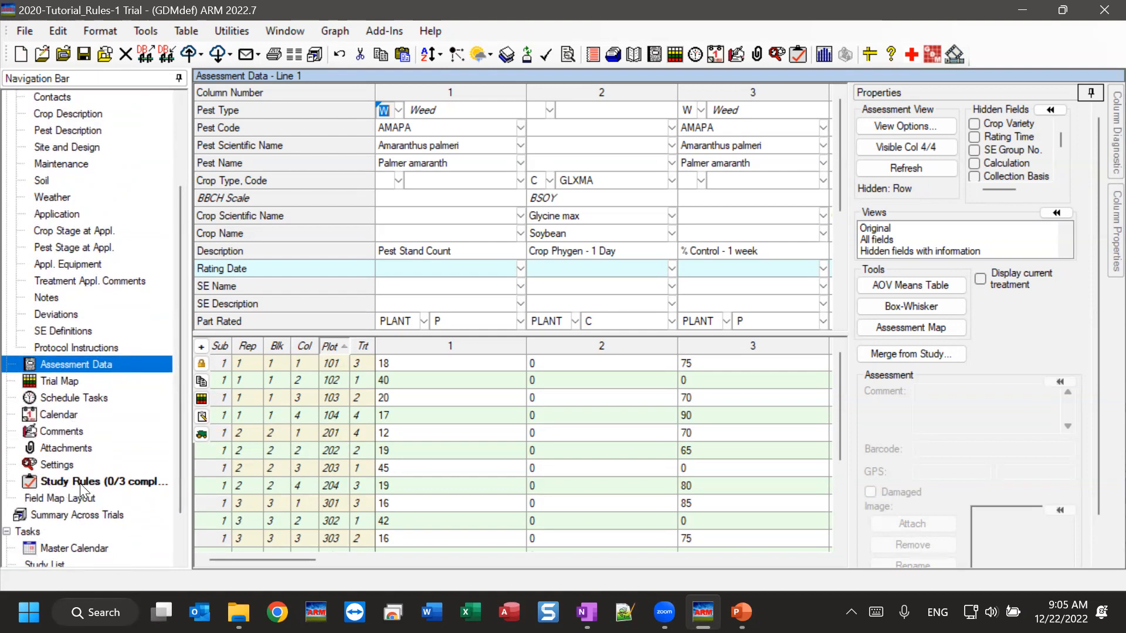
- Open the Study Rules editor of the trial and collapse the navigation bar to free up room
{"action": "left_click", "coordinate": [77, 481]}
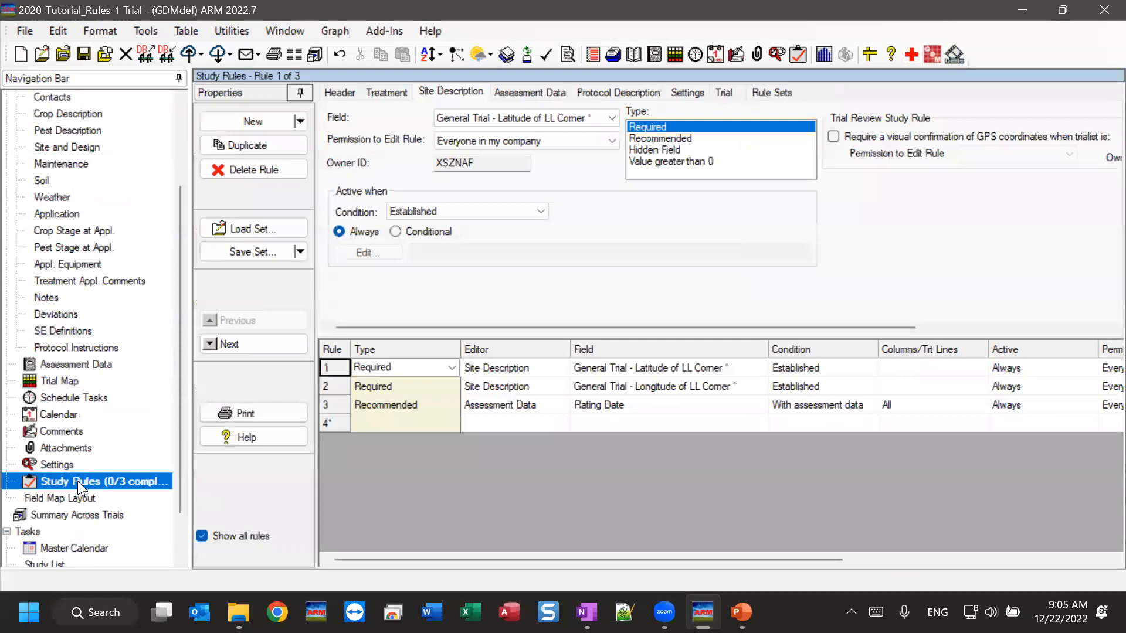
{"action": "left_click", "coordinate": [274, 33]}
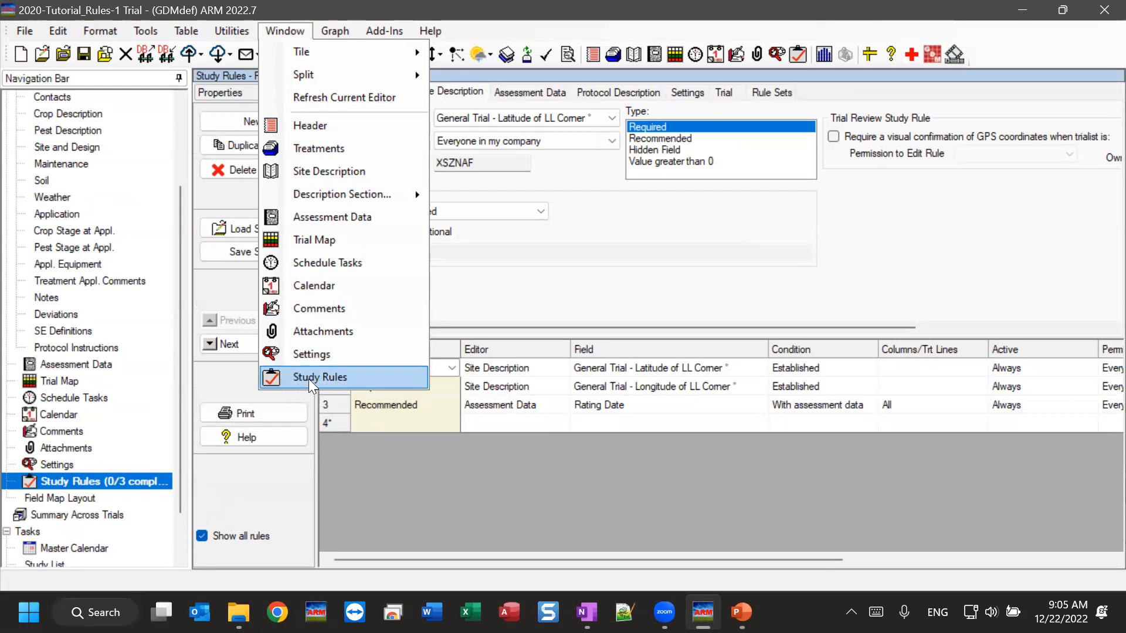
{"action": "left_click", "coordinate": [344, 378]}
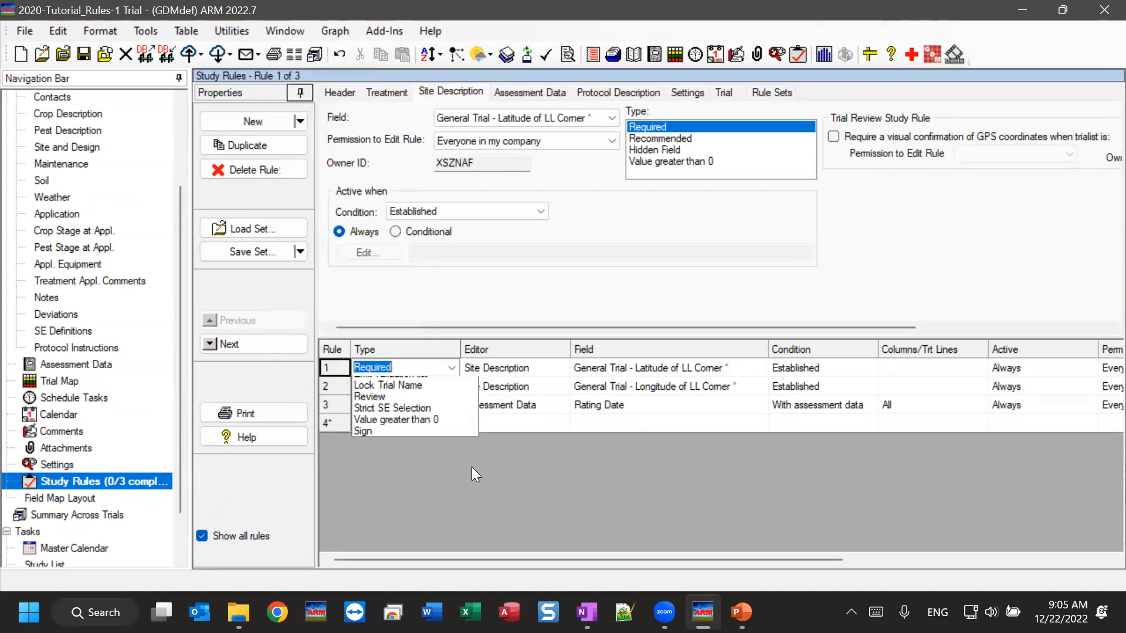
{"action": "left_click", "coordinate": [590, 281]}
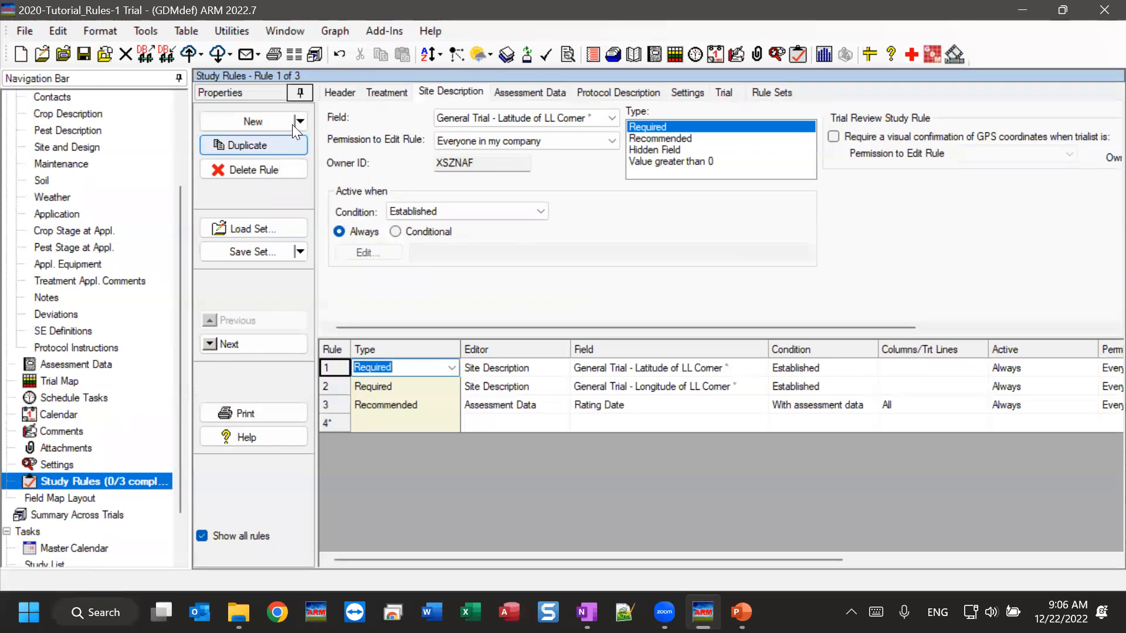
{"action": "left_click", "coordinate": [180, 78]}
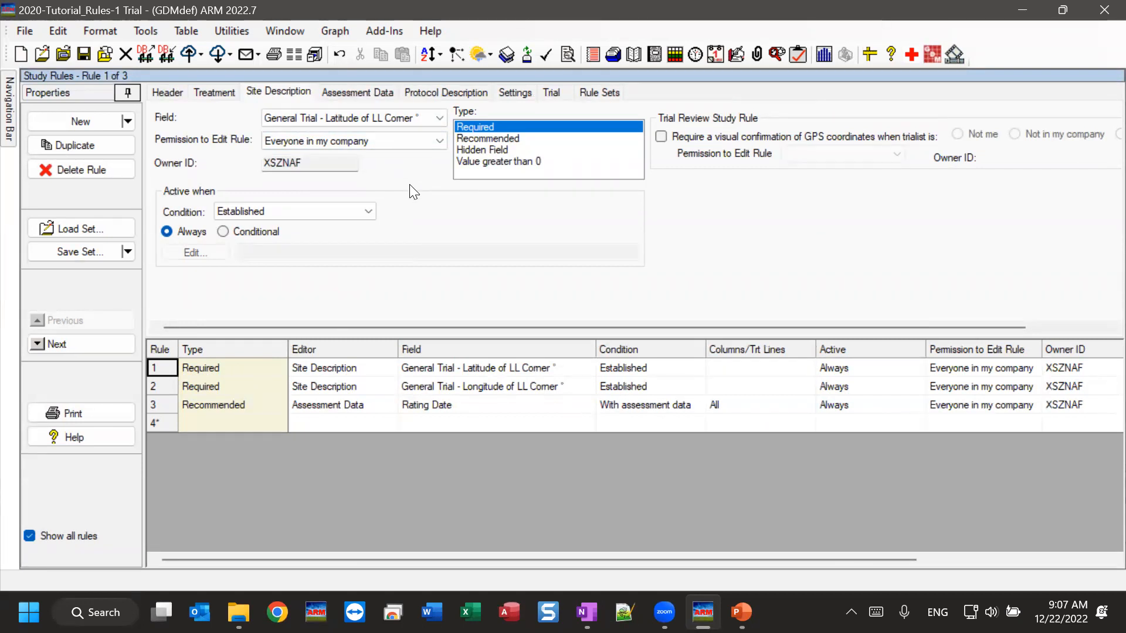
- Examine the Longitude of LL Corner rule and the rule types available for the Rating Date rule
{"action": "left_click", "coordinate": [209, 389]}
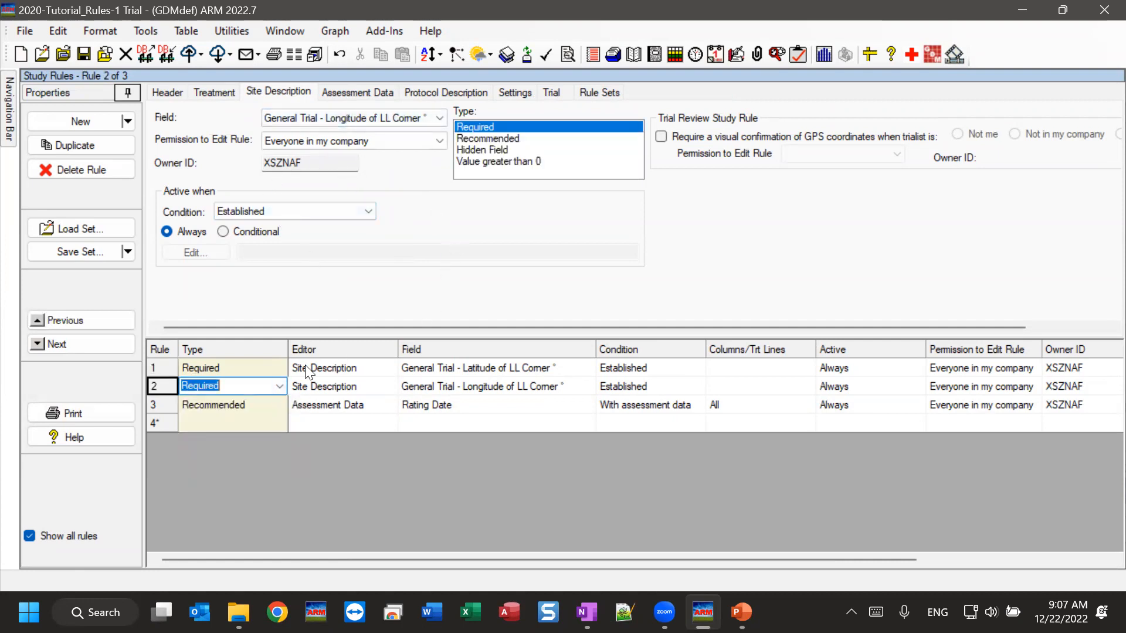
{"action": "left_click", "coordinate": [245, 405]}
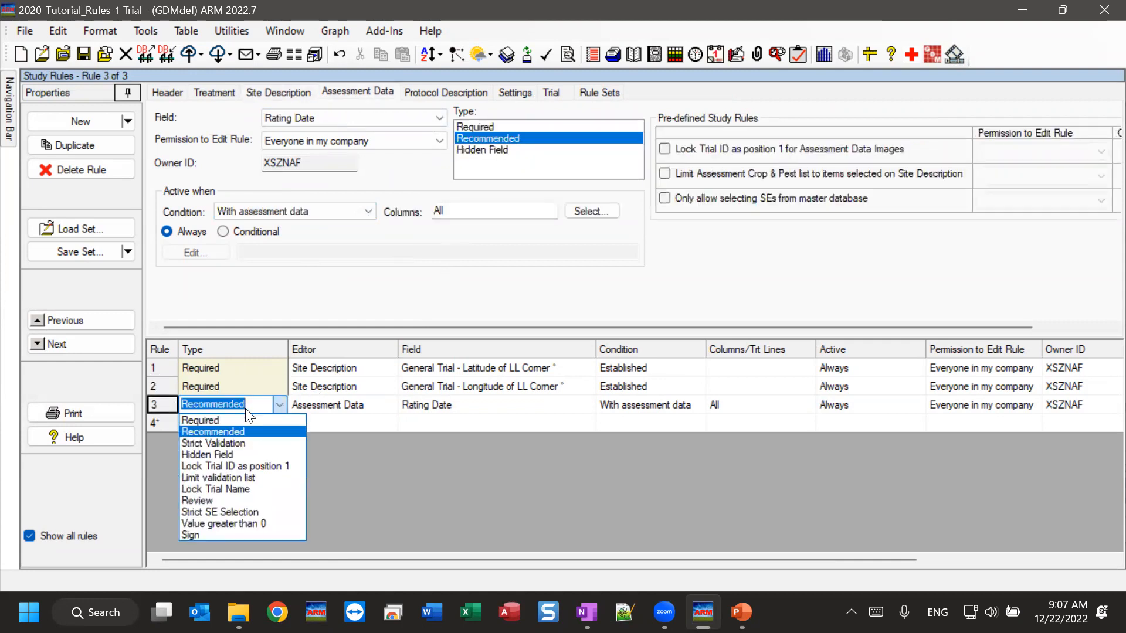
{"action": "left_click", "coordinate": [246, 410]}
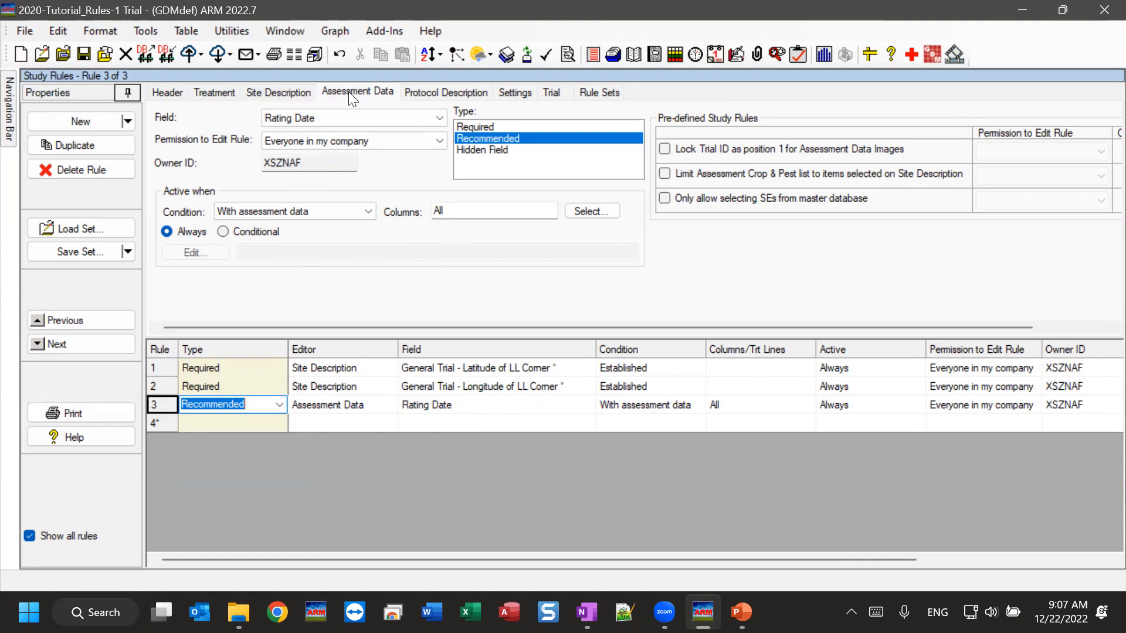
- Review the activation conditions available for the Latitude of LL Corner rule, keeping Established
{"action": "left_click", "coordinate": [204, 366]}
{"action": "left_click", "coordinate": [202, 365]}
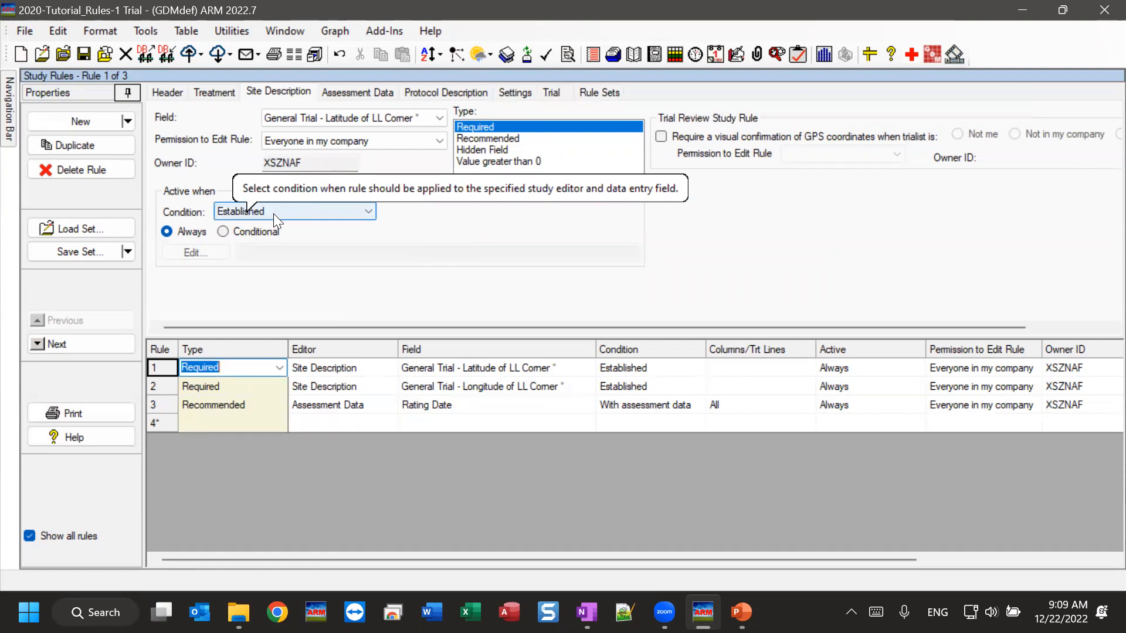
{"action": "left_click", "coordinate": [343, 210]}
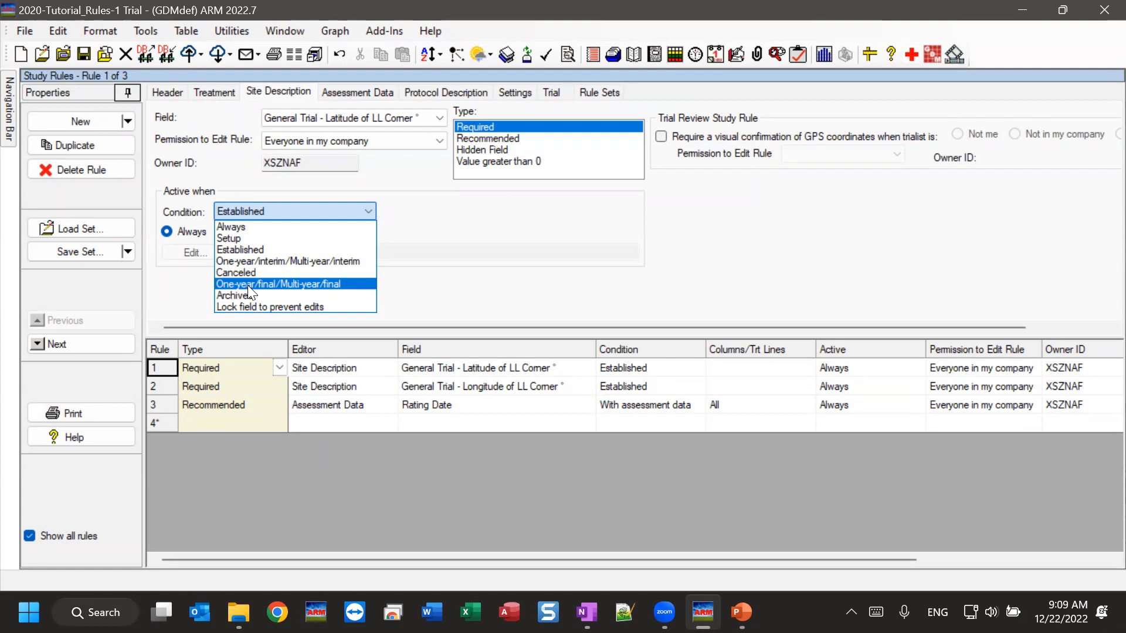
{"action": "left_click", "coordinate": [250, 249]}
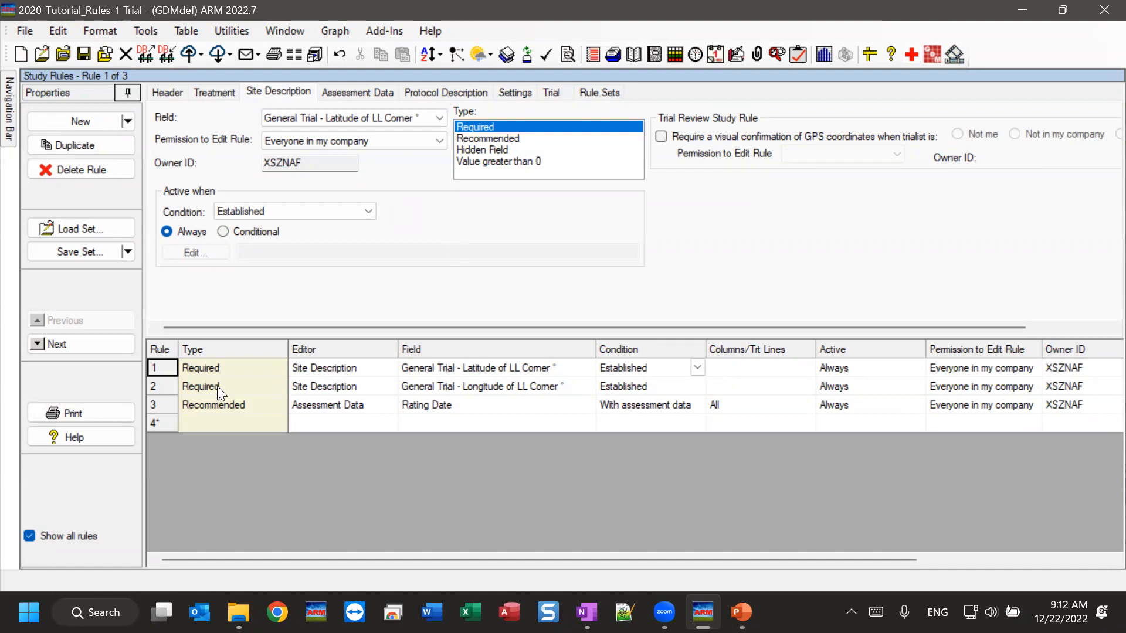
- Review the activation conditions available for the Rating Date rule, keeping With assessment data
{"action": "left_click", "coordinate": [163, 388]}
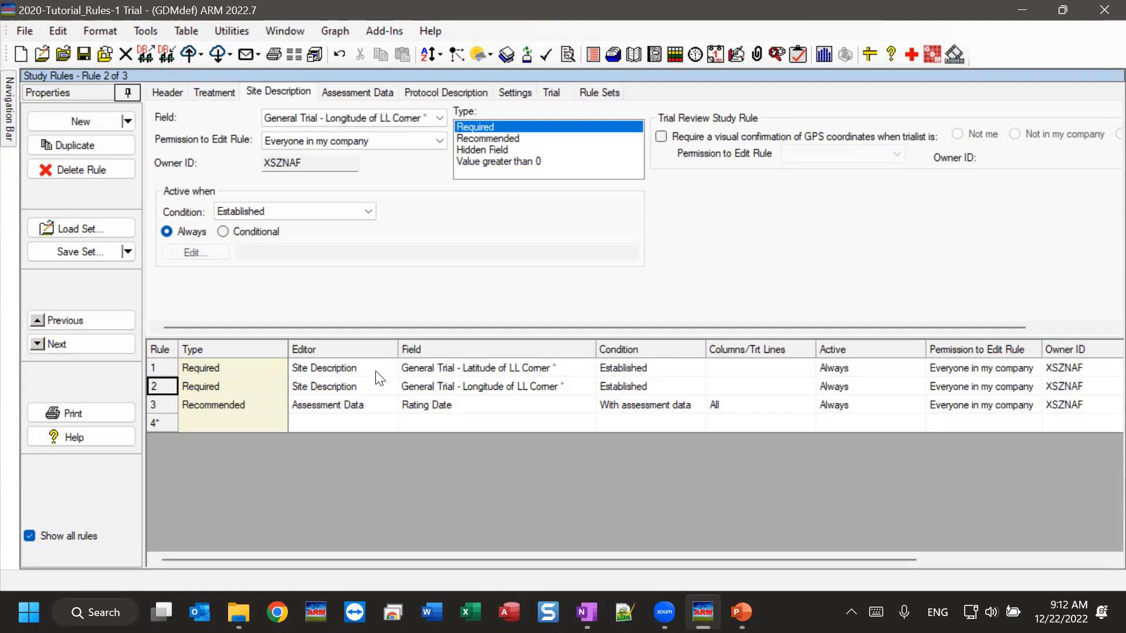
{"action": "left_click", "coordinate": [160, 404]}
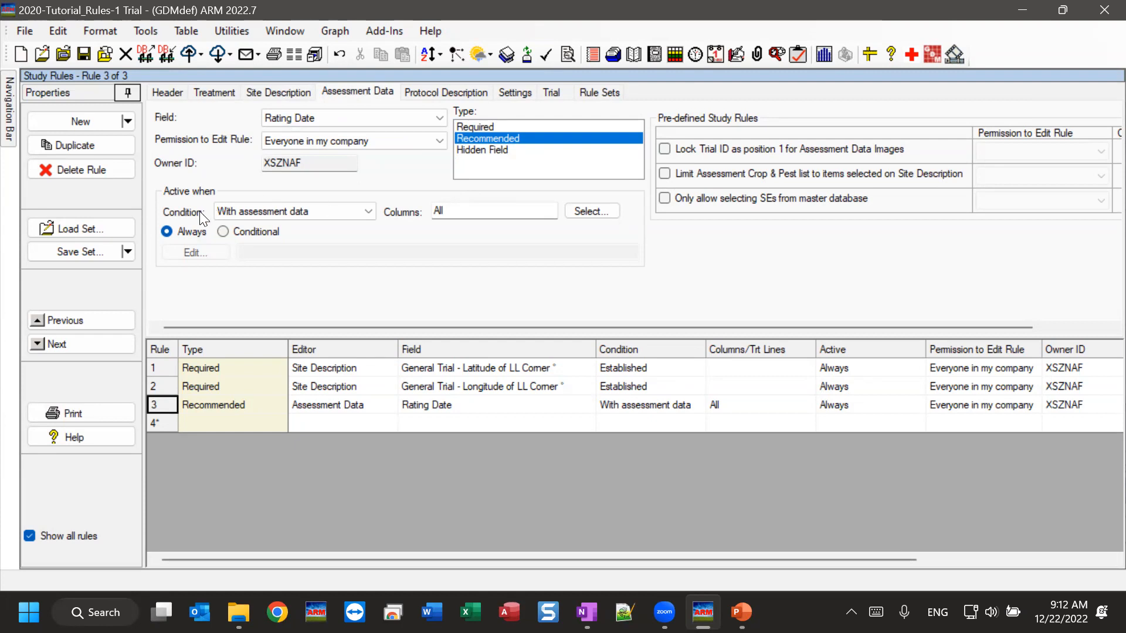
{"action": "left_click", "coordinate": [349, 211]}
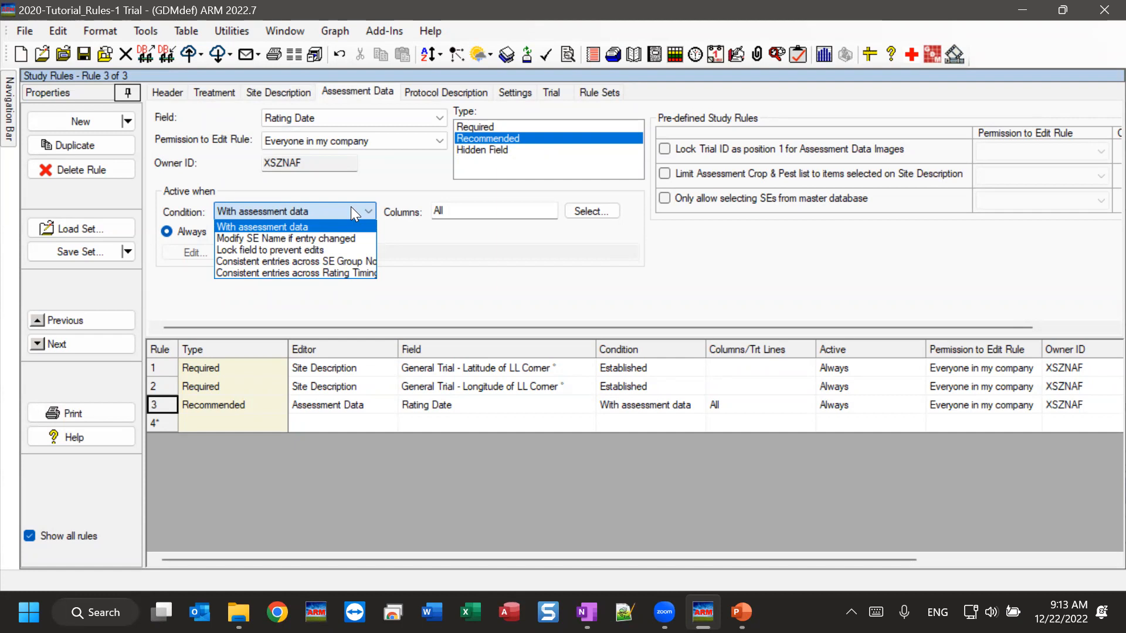
{"action": "left_click", "coordinate": [291, 227]}
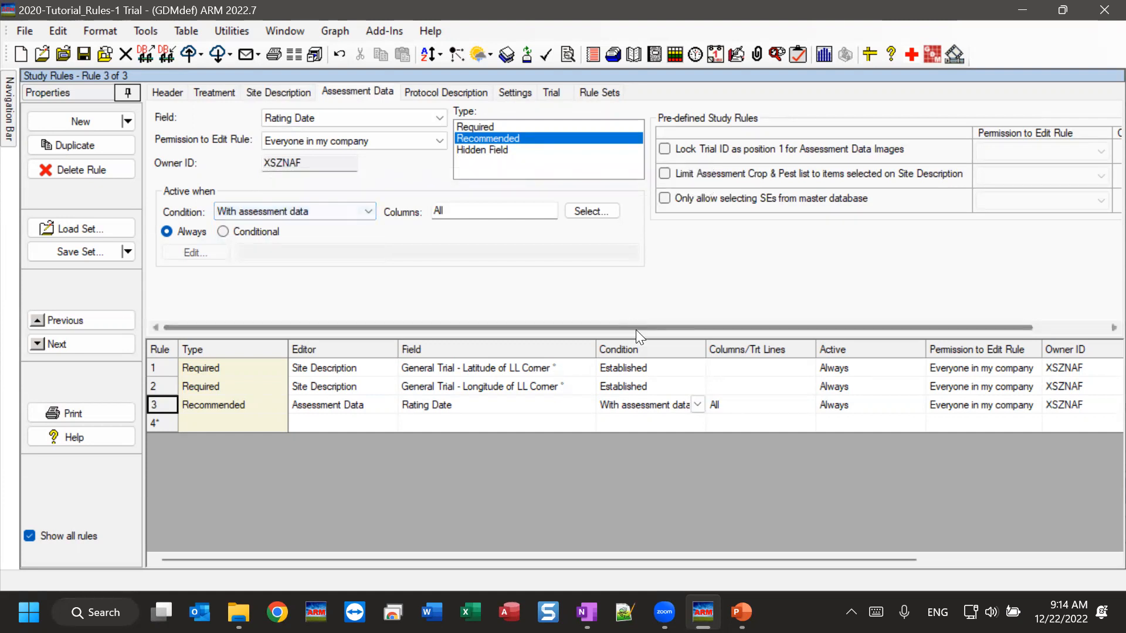
- Switch to the Study Rules.pptx presentation in PowerPoint and show the Components of a Rule slide
{"action": "mouse_move", "coordinate": [741, 612]}
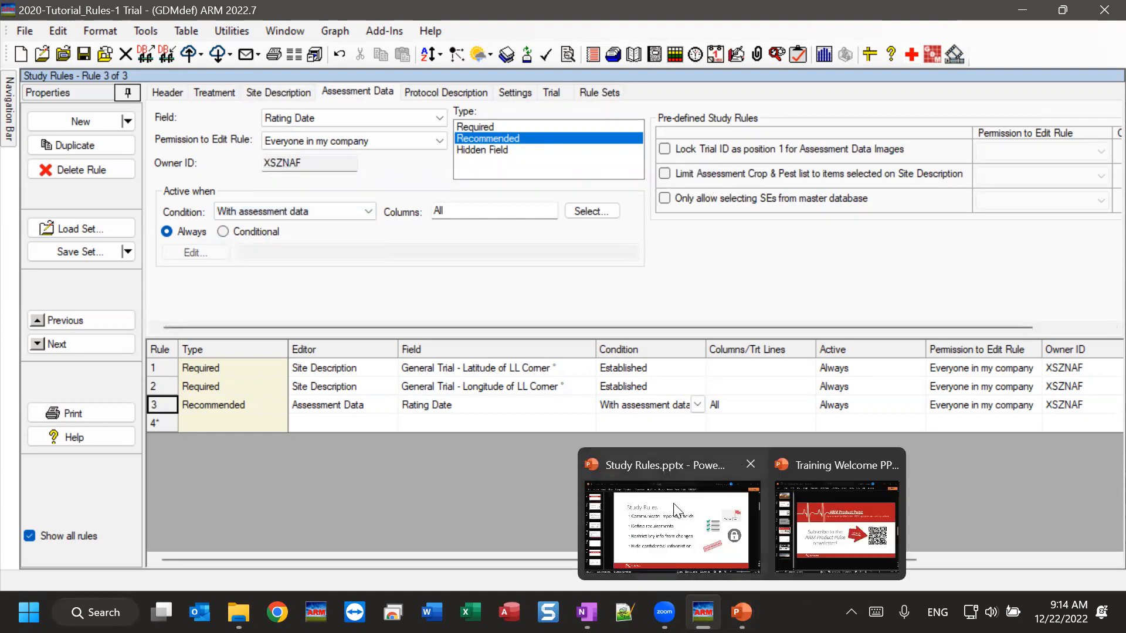
{"action": "left_click", "coordinate": [660, 519]}
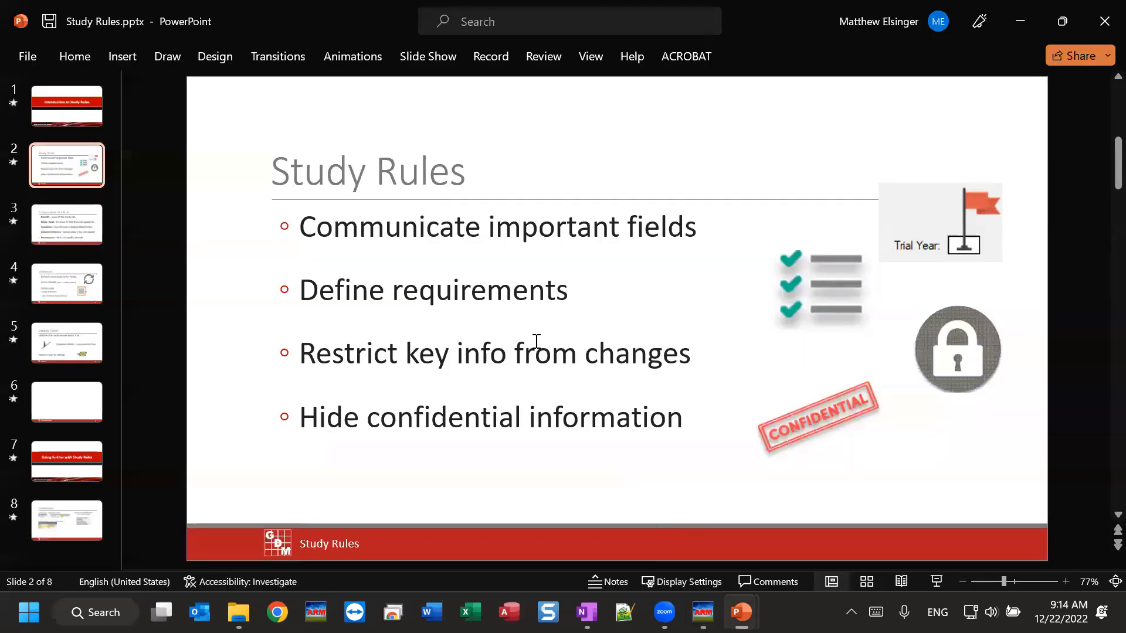
{"action": "left_click", "coordinate": [59, 228]}
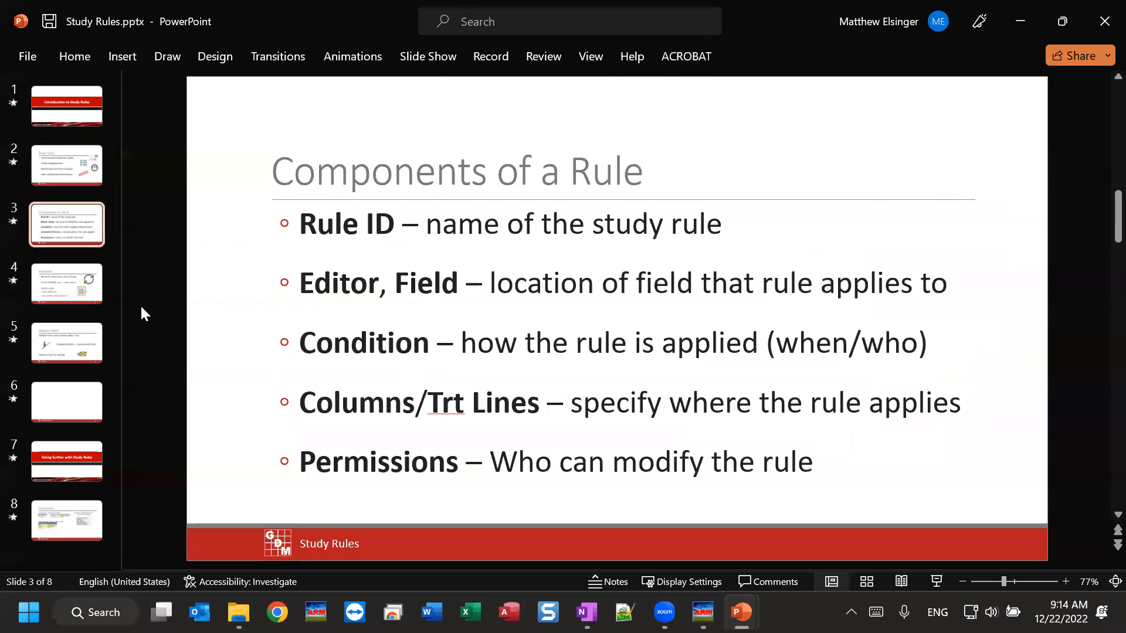
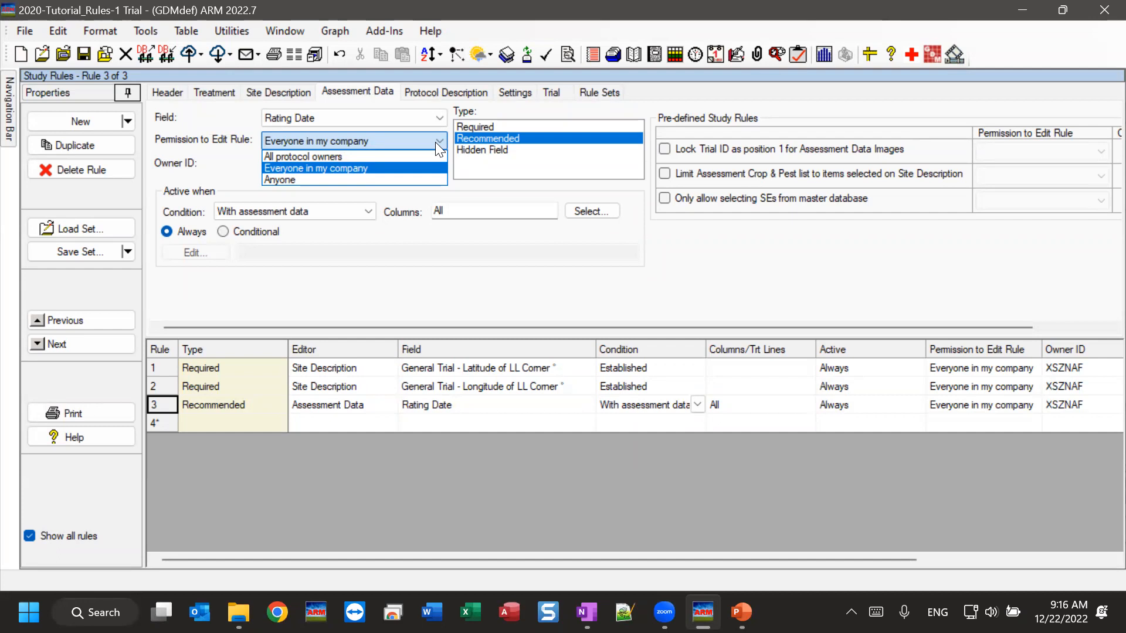
- Try Anyone as the permission to edit the Rating Date rule, and restore Everyone in my company
{"action": "left_click", "coordinate": [435, 142]}
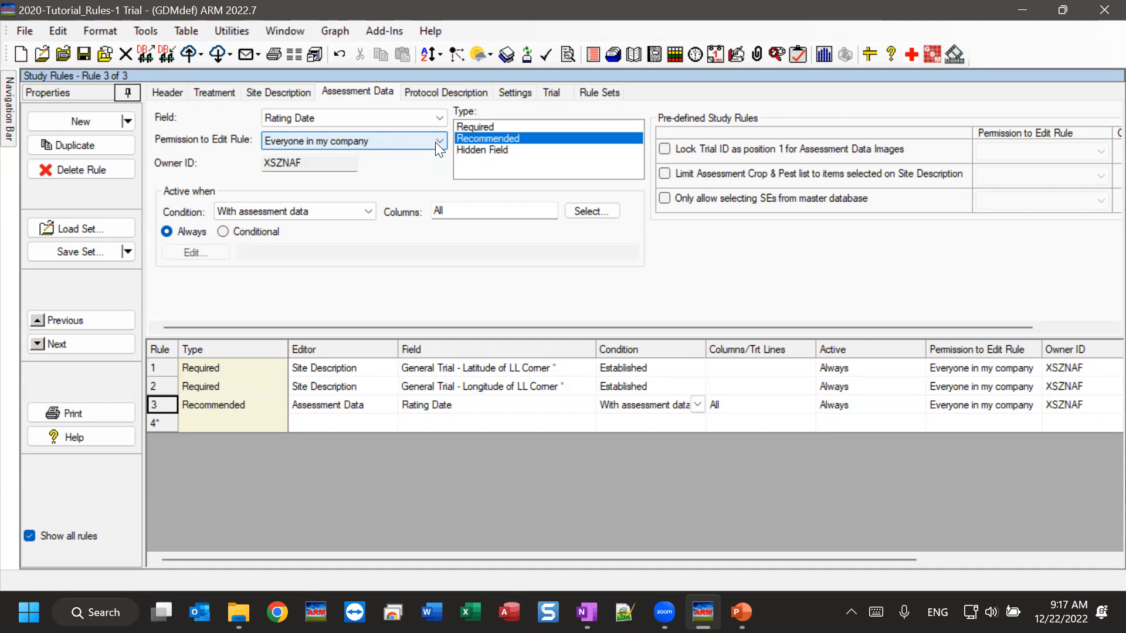
{"action": "left_click", "coordinate": [436, 142]}
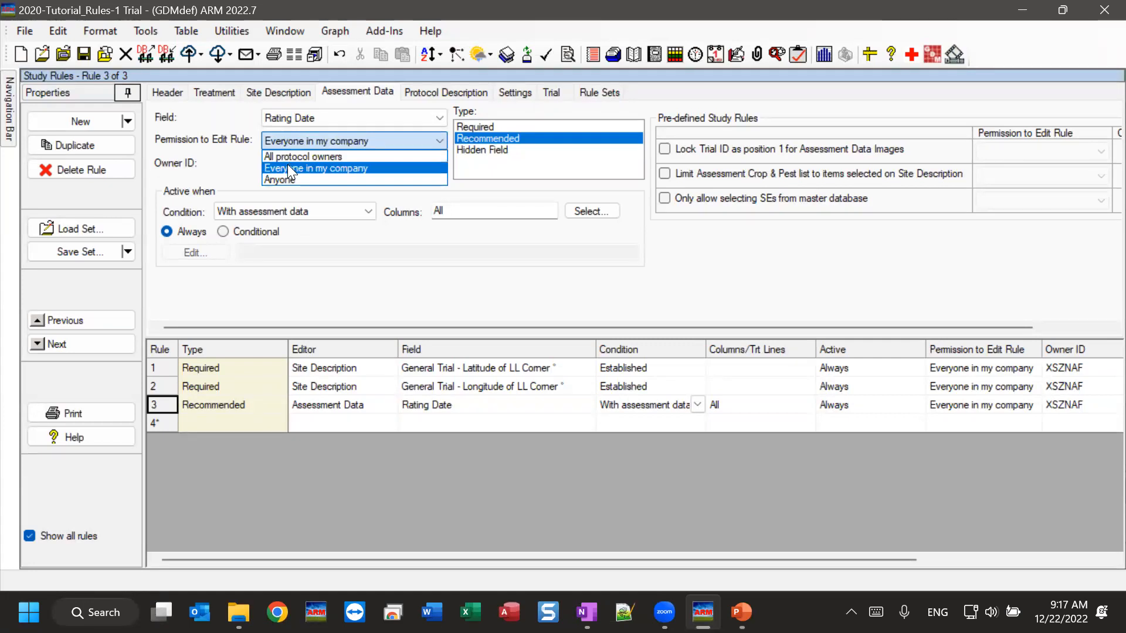
{"action": "left_click", "coordinate": [279, 179]}
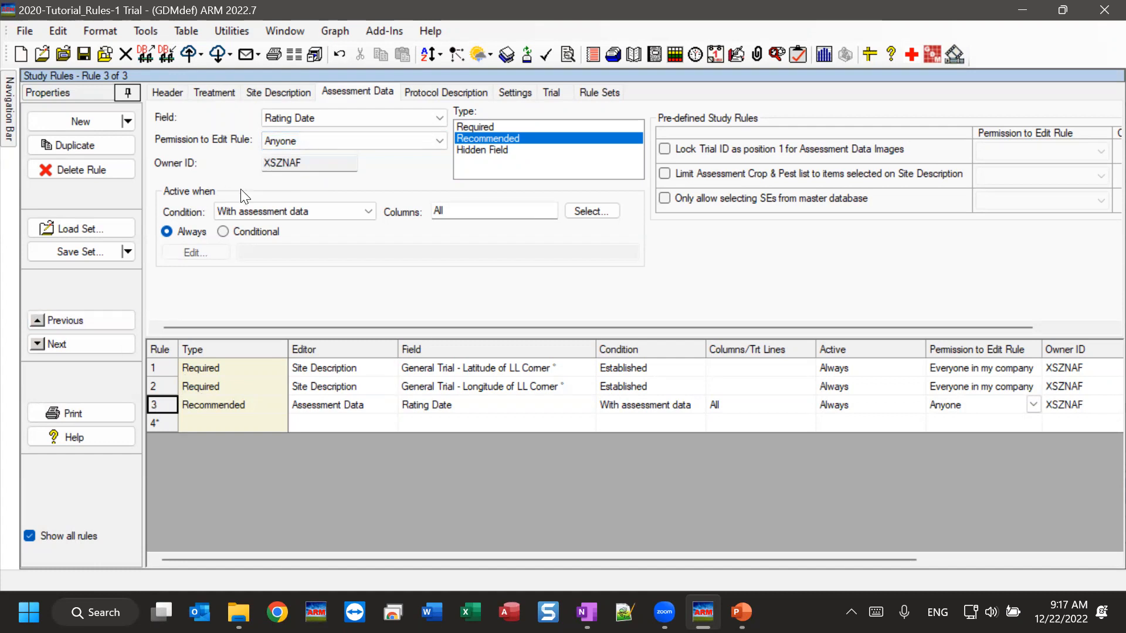
{"action": "left_click", "coordinate": [332, 139]}
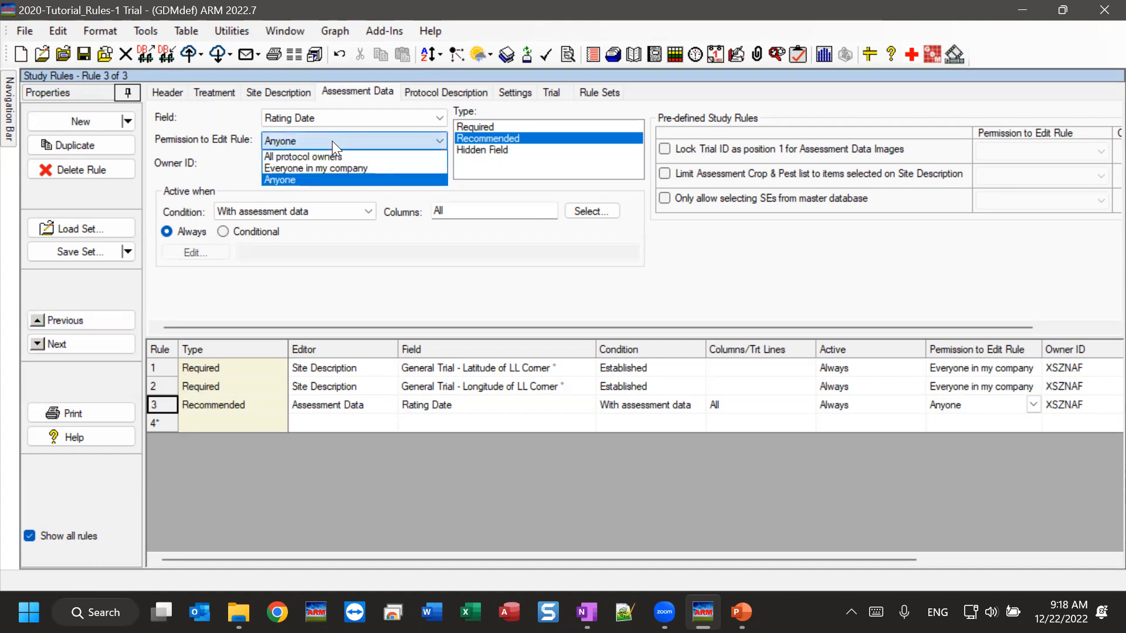
{"action": "left_click", "coordinate": [278, 168]}
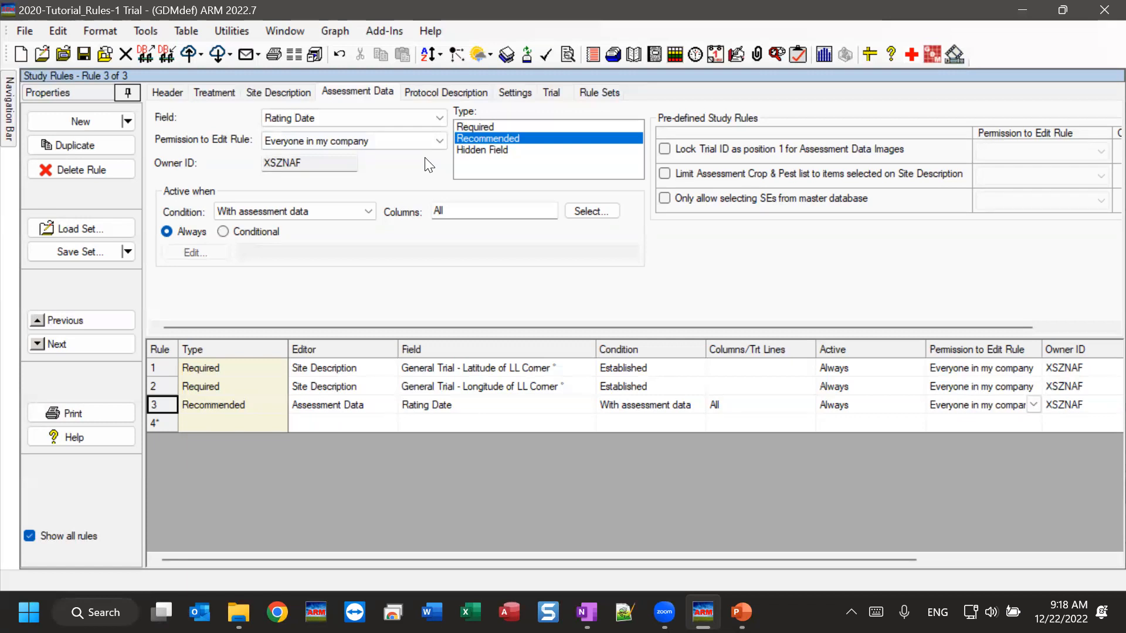
- Try All protocol owners as the permission to edit the Rating Date rule, and set it back to Everyone in my company
{"action": "left_click", "coordinate": [287, 141]}
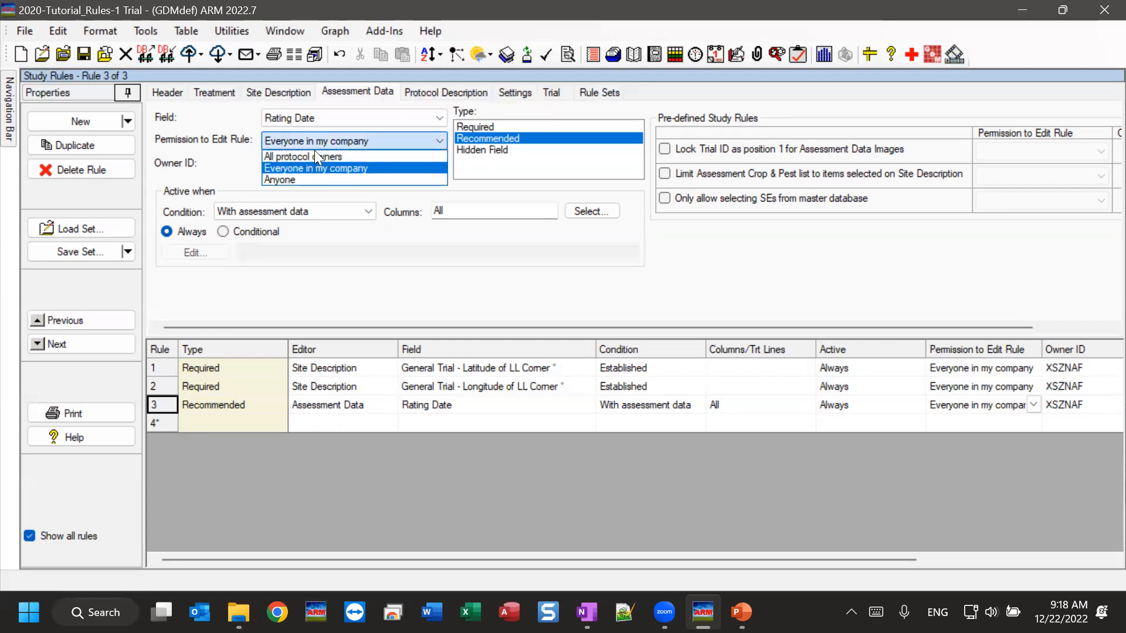
{"action": "left_click", "coordinate": [274, 155]}
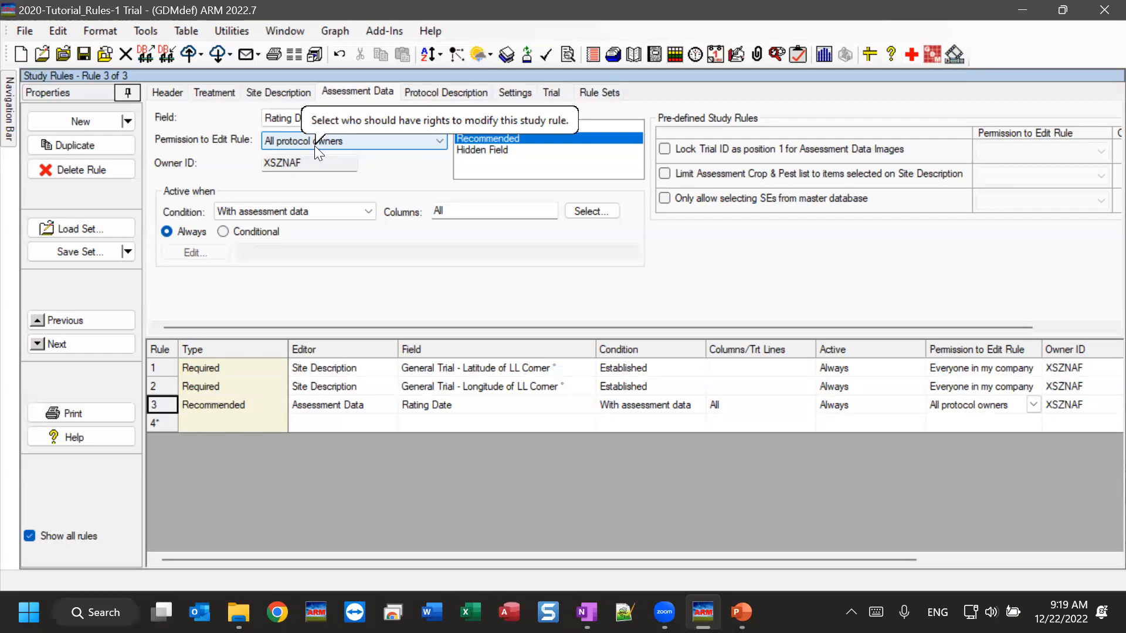
{"action": "left_click", "coordinate": [312, 139]}
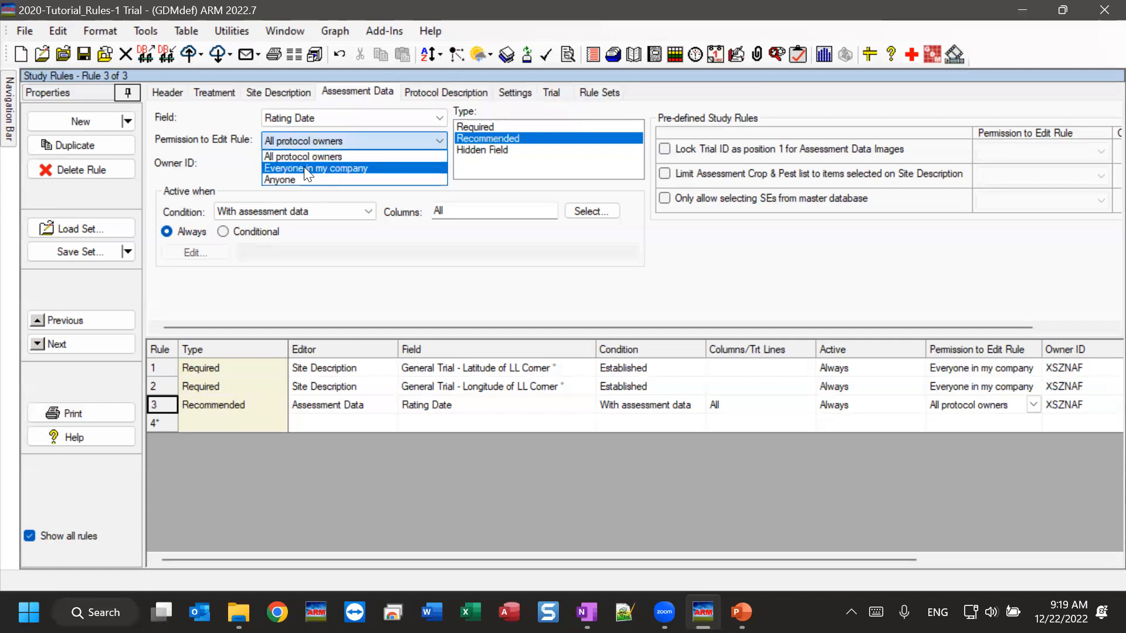
{"action": "left_click", "coordinate": [293, 168]}
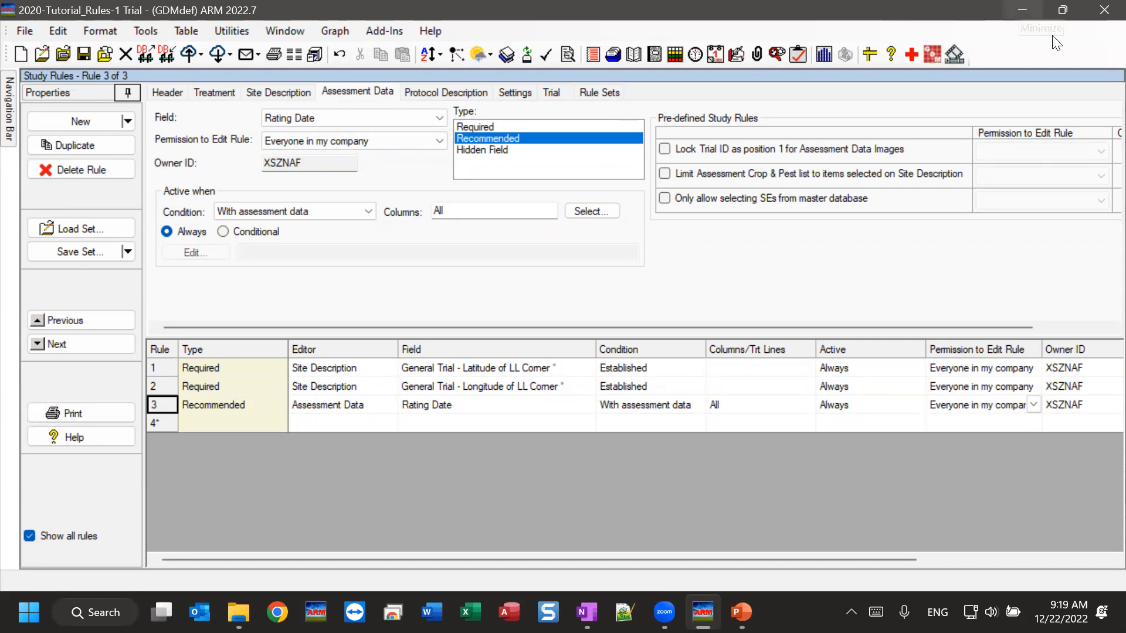
- Switch to the PowerPoint presentation, revisit the Components of a Rule slide and show the Validation slide
{"action": "left_click", "coordinate": [1021, 10]}
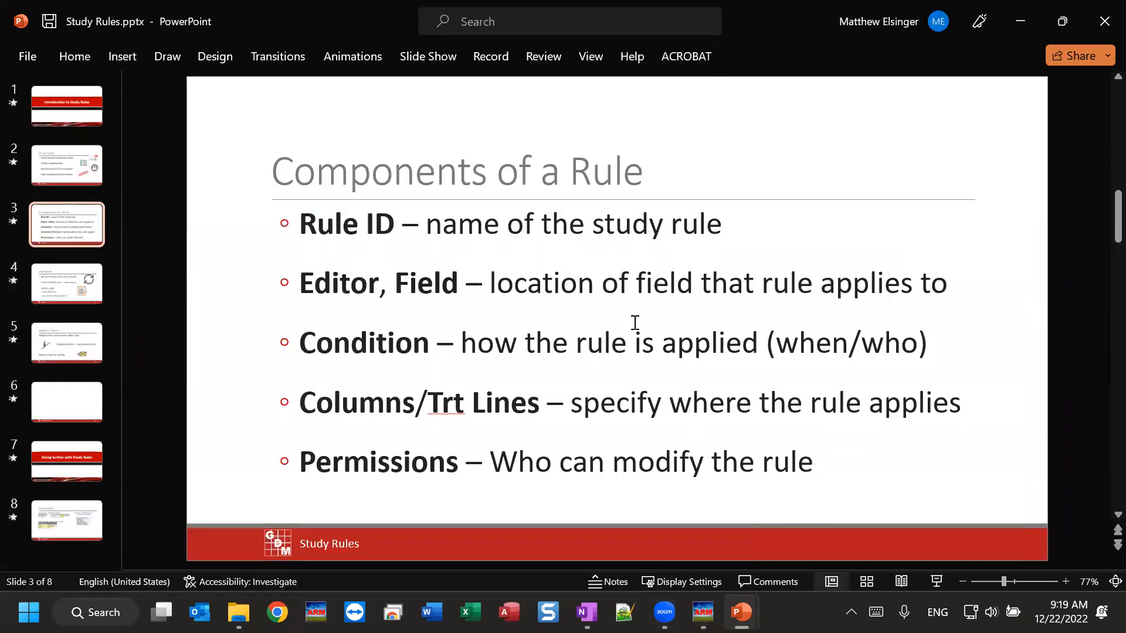
{"action": "left_click", "coordinate": [93, 293]}
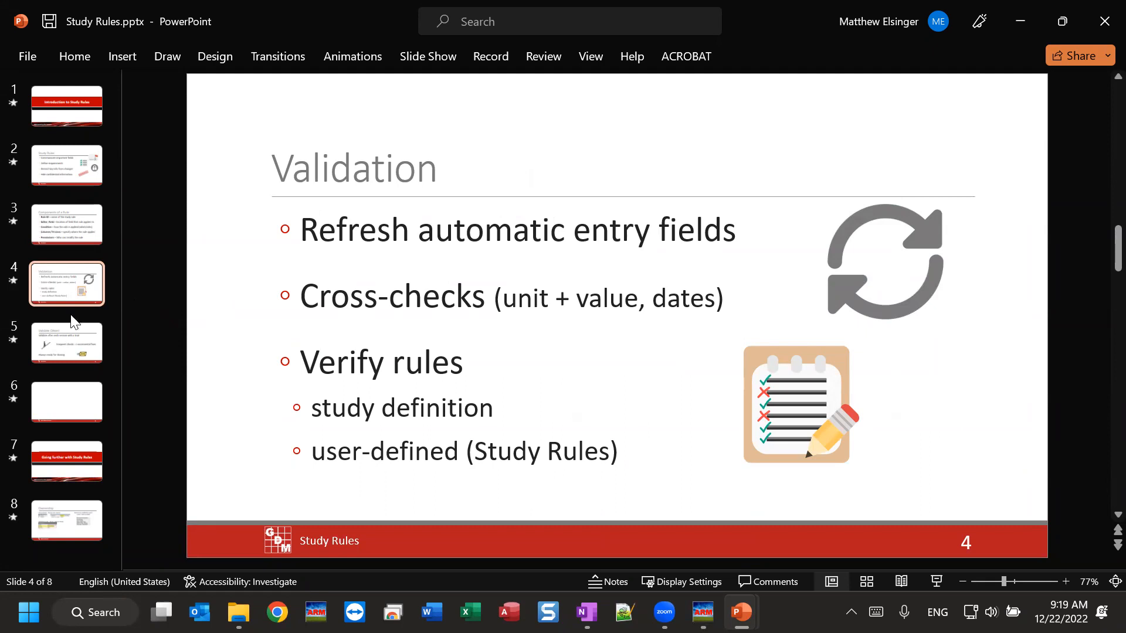
{"action": "left_click", "coordinate": [81, 331]}
{"action": "left_click", "coordinate": [74, 239]}
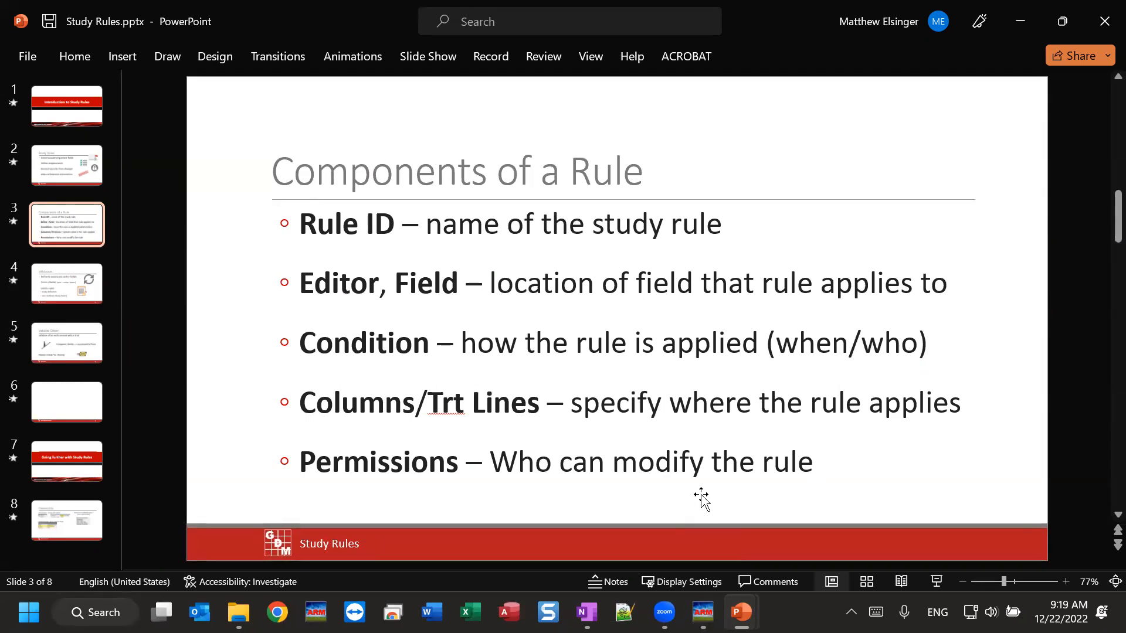
{"action": "left_click", "coordinate": [60, 287]}
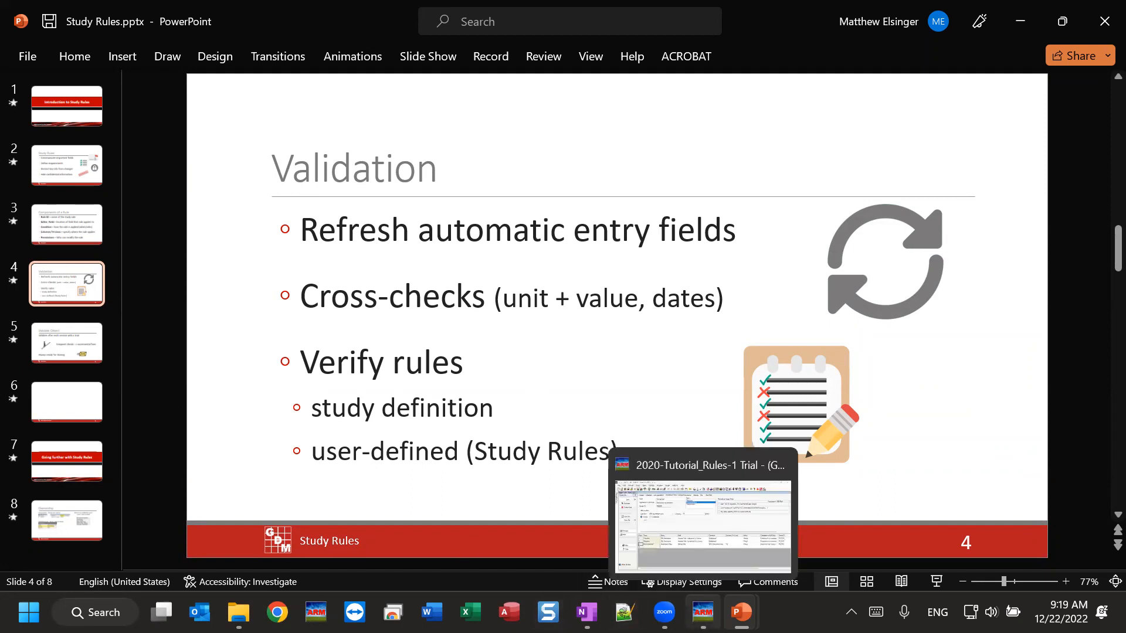
- Switch to the ARM trial and show the General Trial section of the Site Description
{"action": "left_click", "coordinate": [703, 612]}
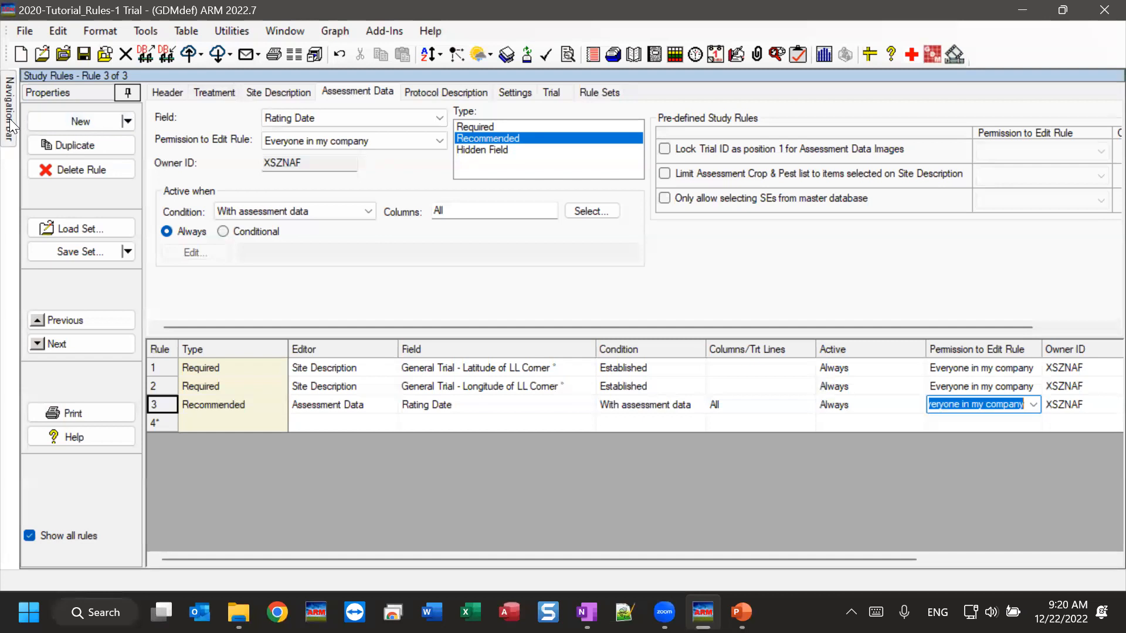
{"action": "mouse_move", "coordinate": [11, 124]}
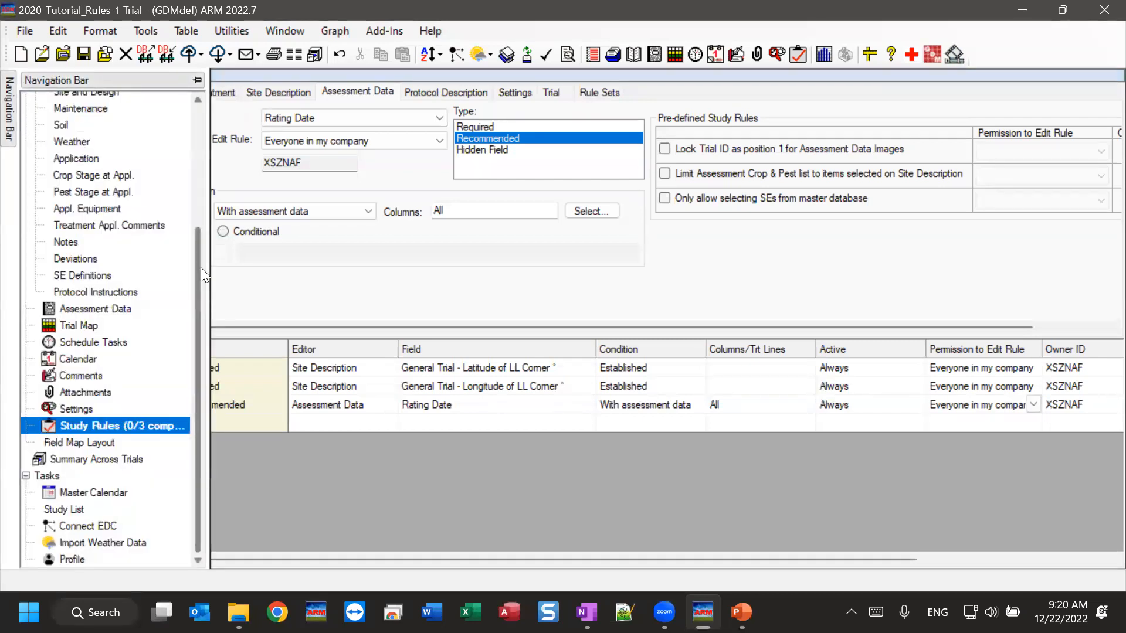
{"action": "scroll", "coordinate": [201, 268], "scroll_direction": "up", "scroll_amount": 4}
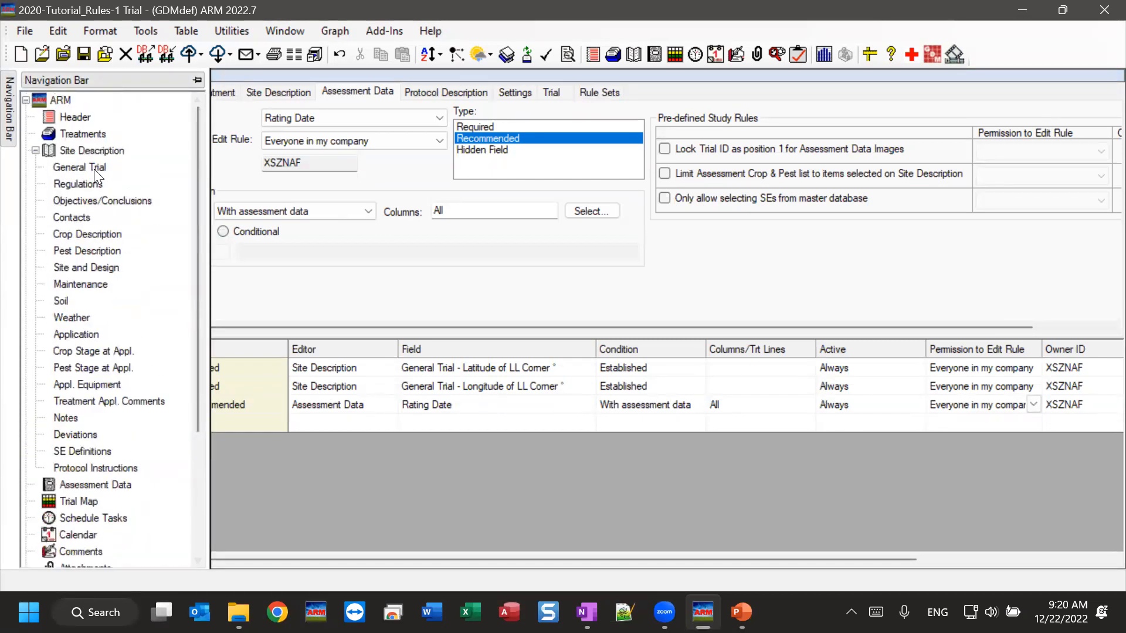
{"action": "left_click", "coordinate": [95, 167]}
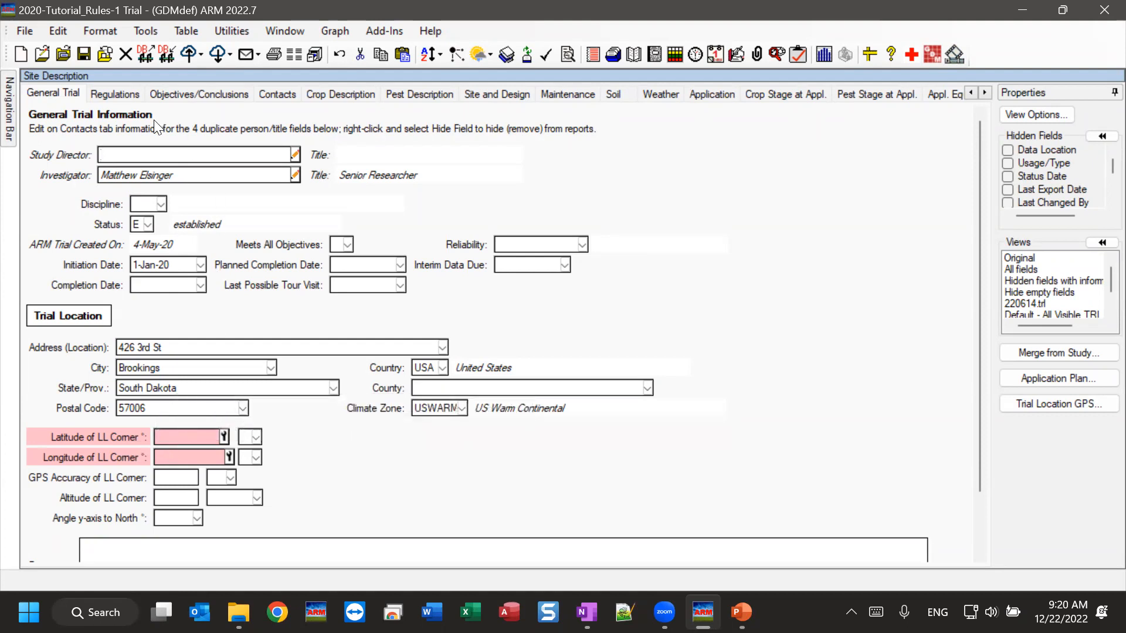
- Show the Assessment Data editor and point out where the Validate Trial command is found
{"action": "mouse_move", "coordinate": [14, 116]}
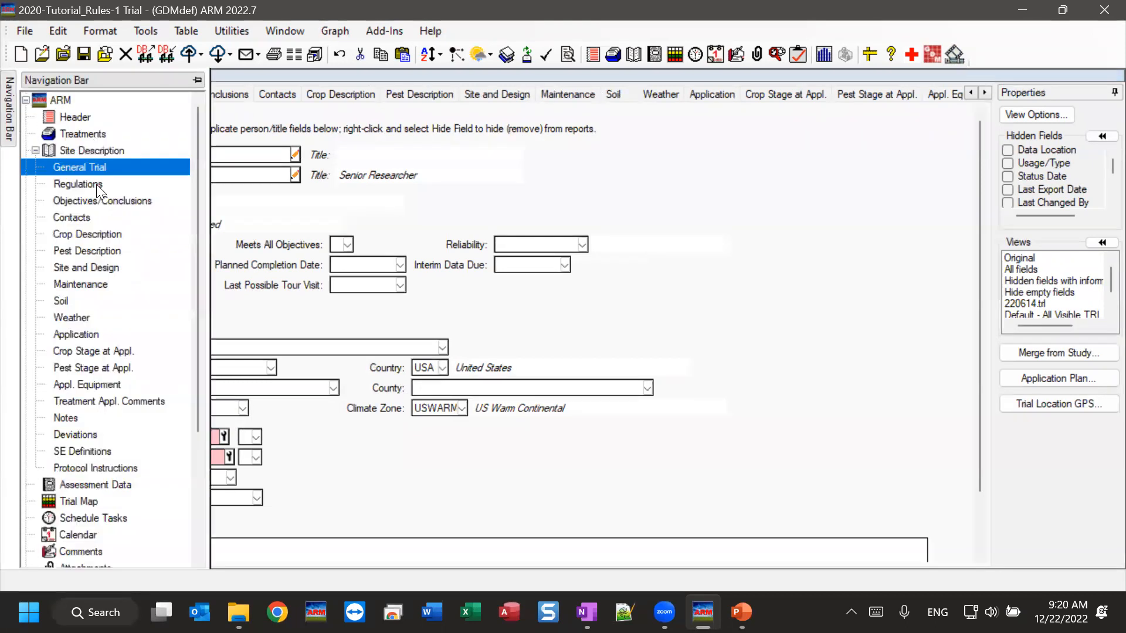
{"action": "left_click", "coordinate": [71, 484]}
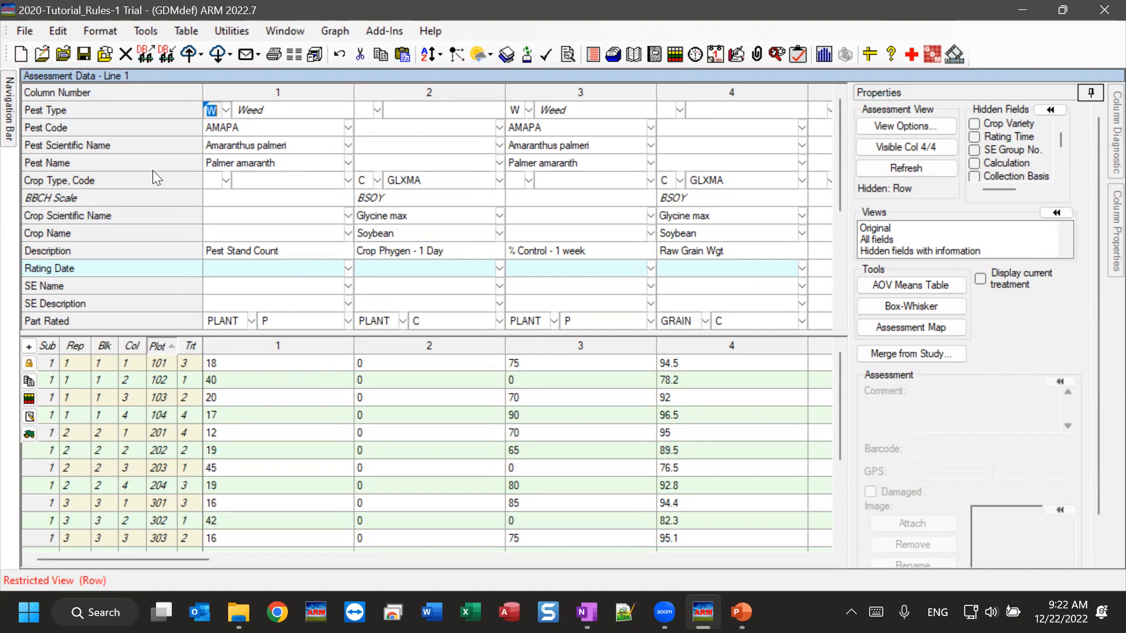
{"action": "left_click", "coordinate": [149, 29]}
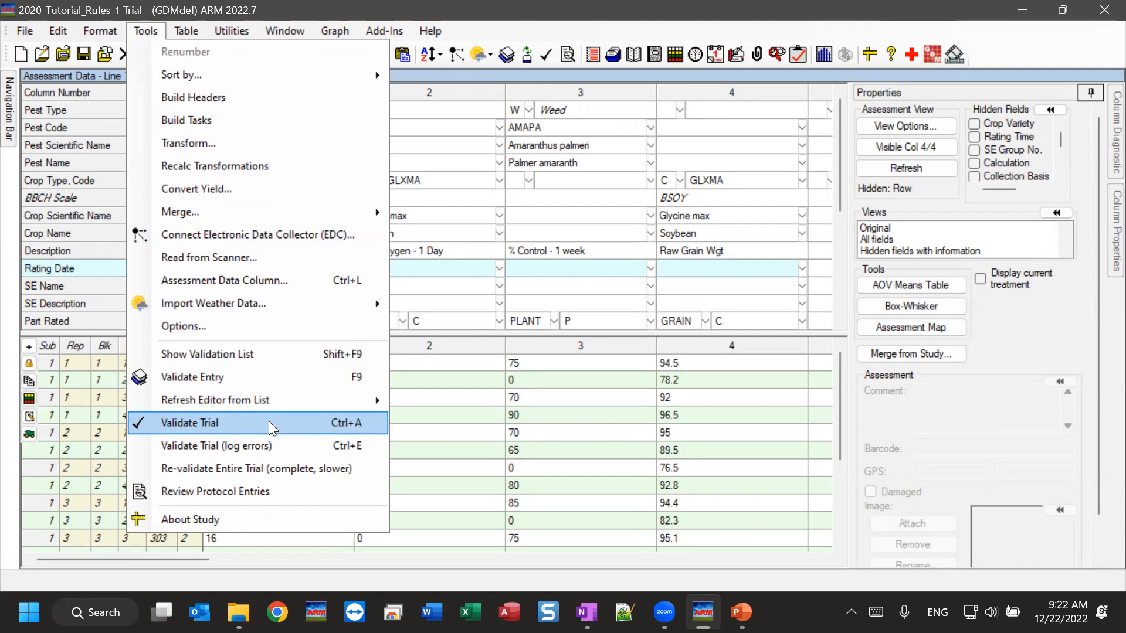
{"action": "left_click", "coordinate": [149, 28]}
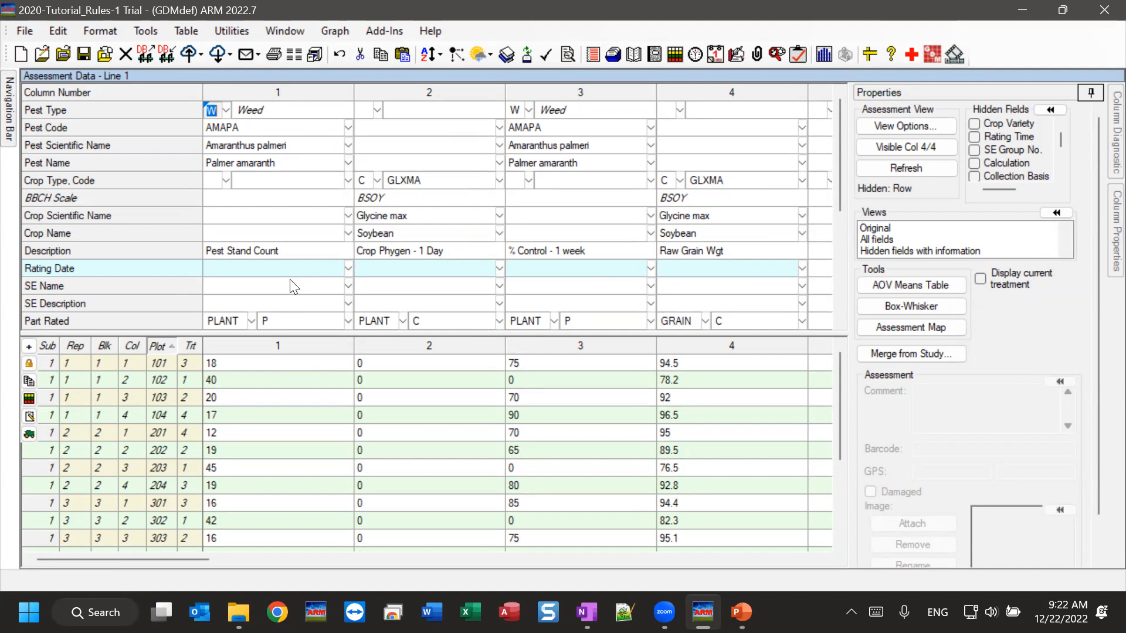
- Set the Rating Date of assessment column 1, Pest Stand Count, to 22-Dec-22
{"action": "left_click", "coordinate": [267, 271]}
{"action": "left_click", "coordinate": [421, 271]}
{"action": "left_click", "coordinate": [610, 271]}
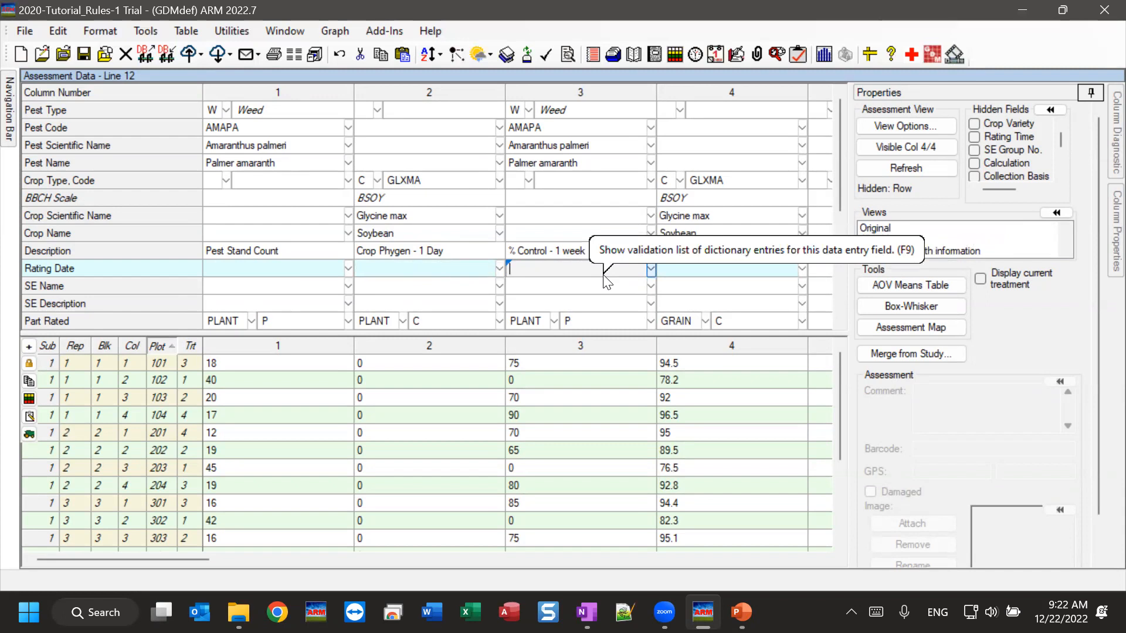
{"action": "left_click", "coordinate": [277, 270]}
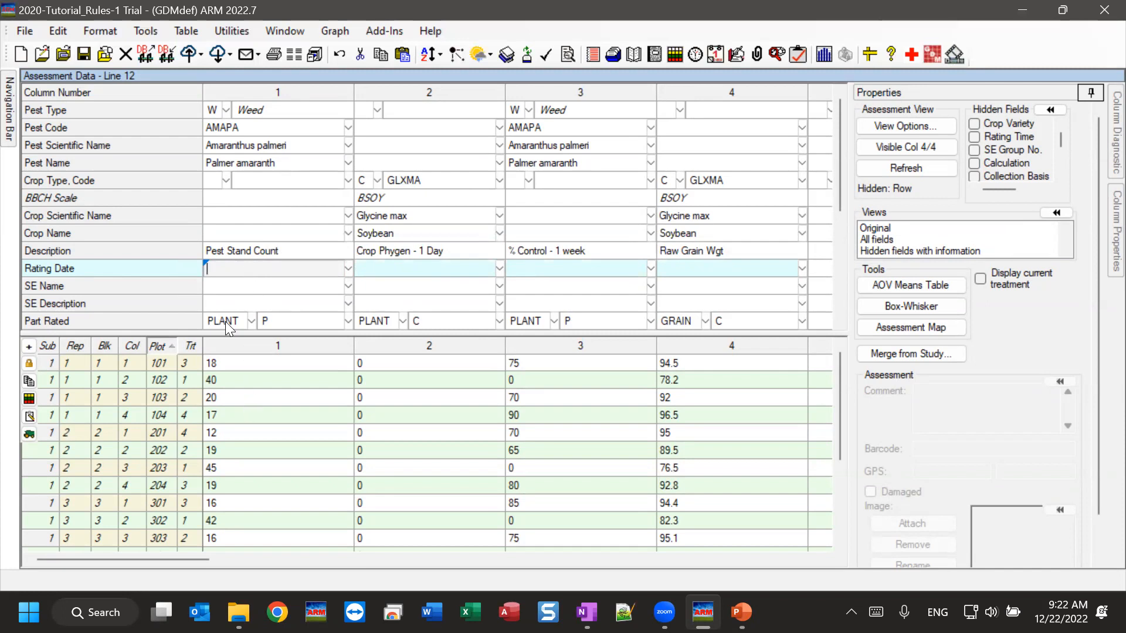
{"action": "left_click", "coordinate": [347, 268]}
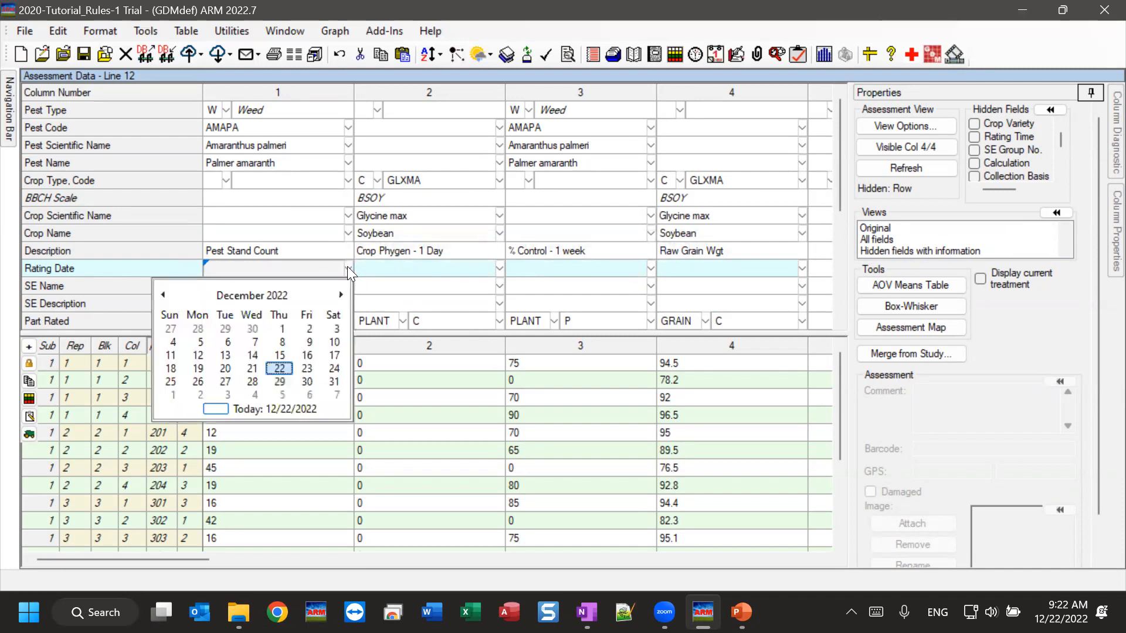
{"action": "left_click", "coordinate": [278, 370]}
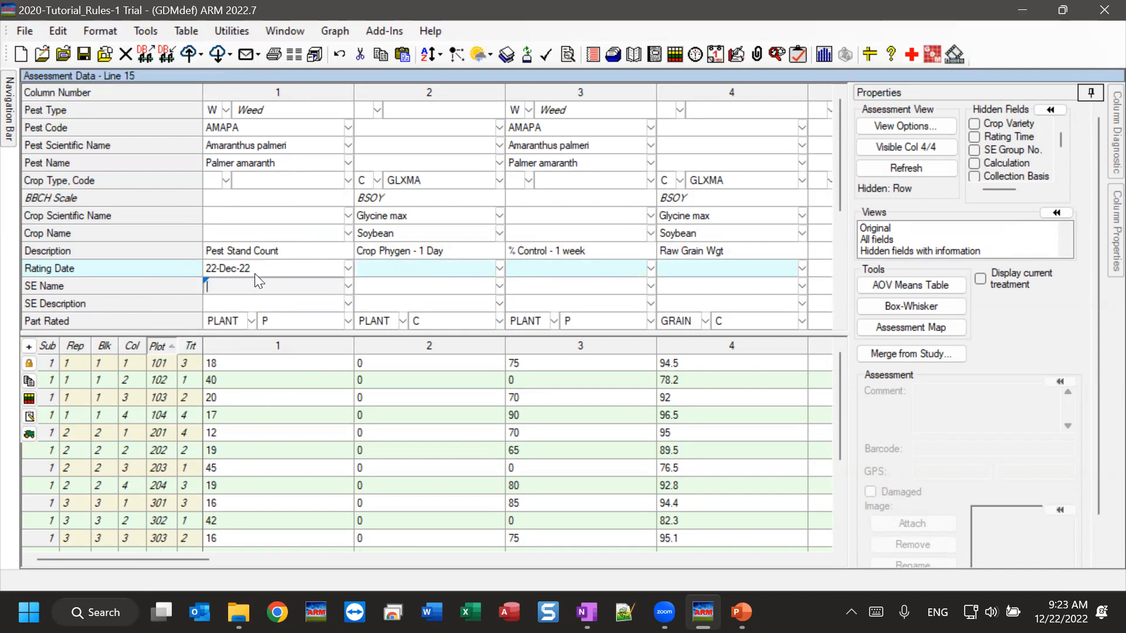
- In the Study Rules, limit the recommended Rating Date rule to assessment columns 1-3
{"action": "mouse_move", "coordinate": [9, 138]}
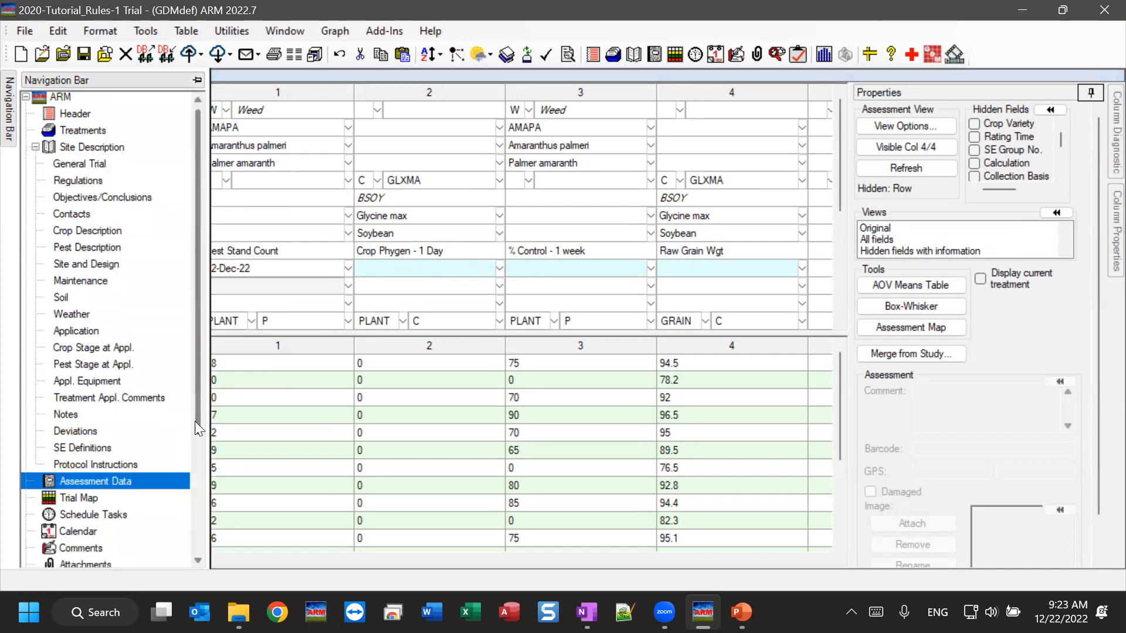
{"action": "left_click_drag", "start_coordinate": [195, 421], "coordinate": [189, 471]}
{"action": "left_click", "coordinate": [99, 508]}
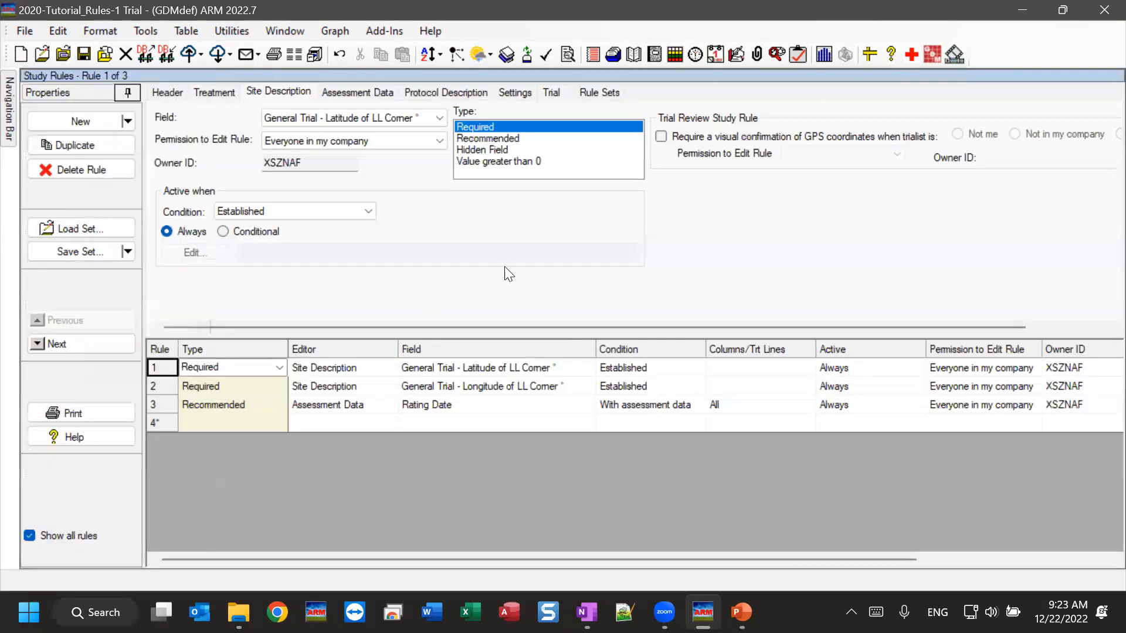
{"action": "left_click", "coordinate": [371, 405]}
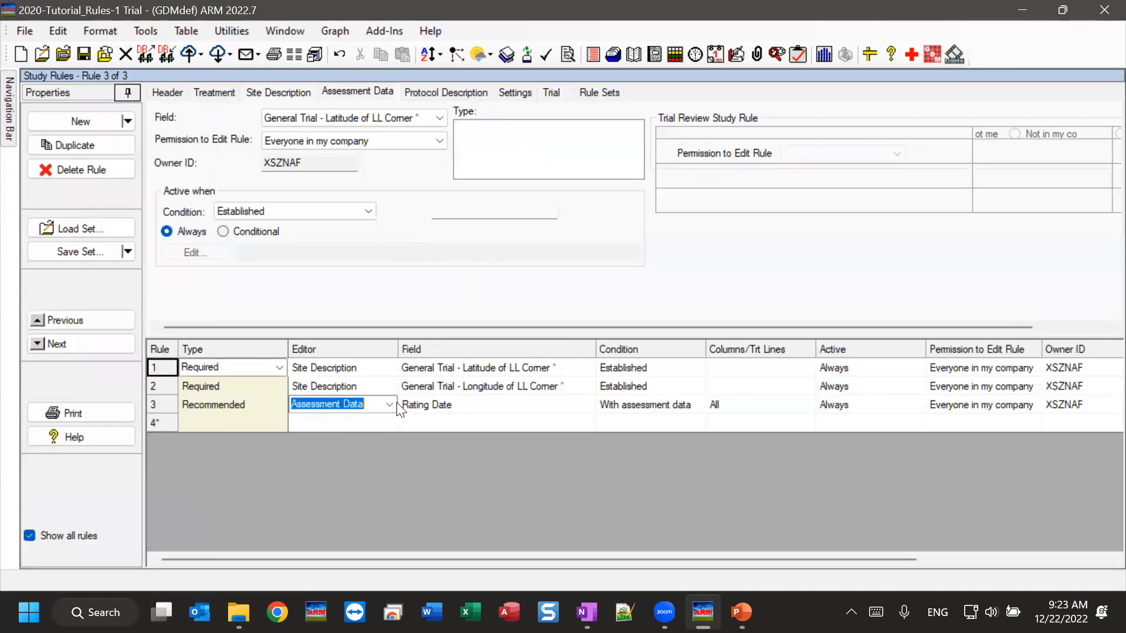
{"action": "left_click", "coordinate": [487, 212]}
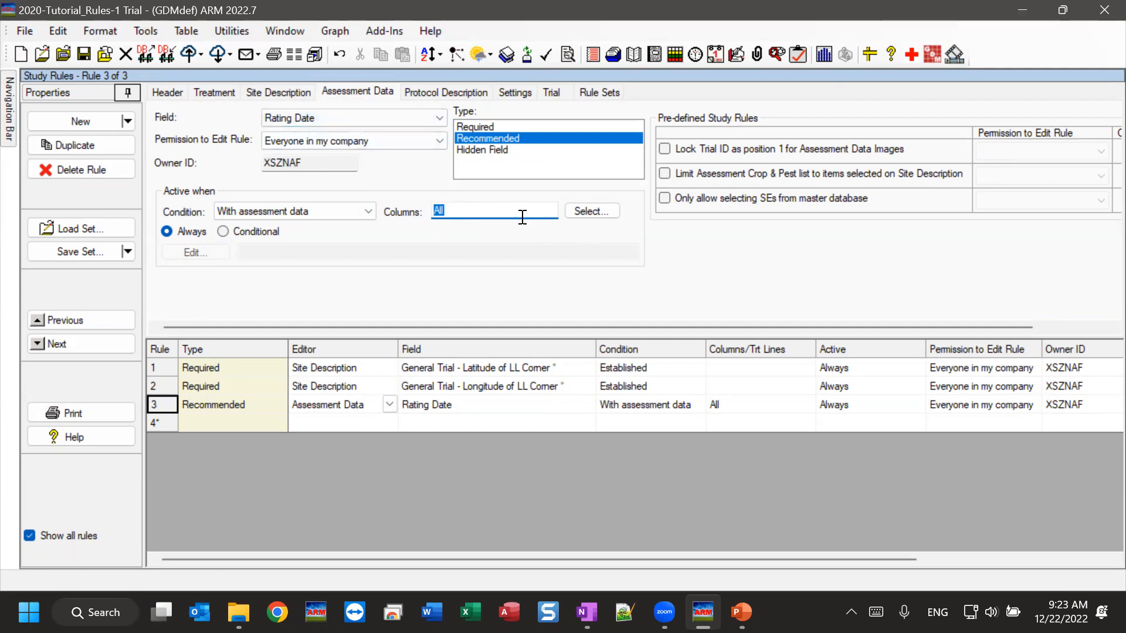
{"action": "type", "text": "1-3"}
{"action": "left_click", "coordinate": [345, 164]}
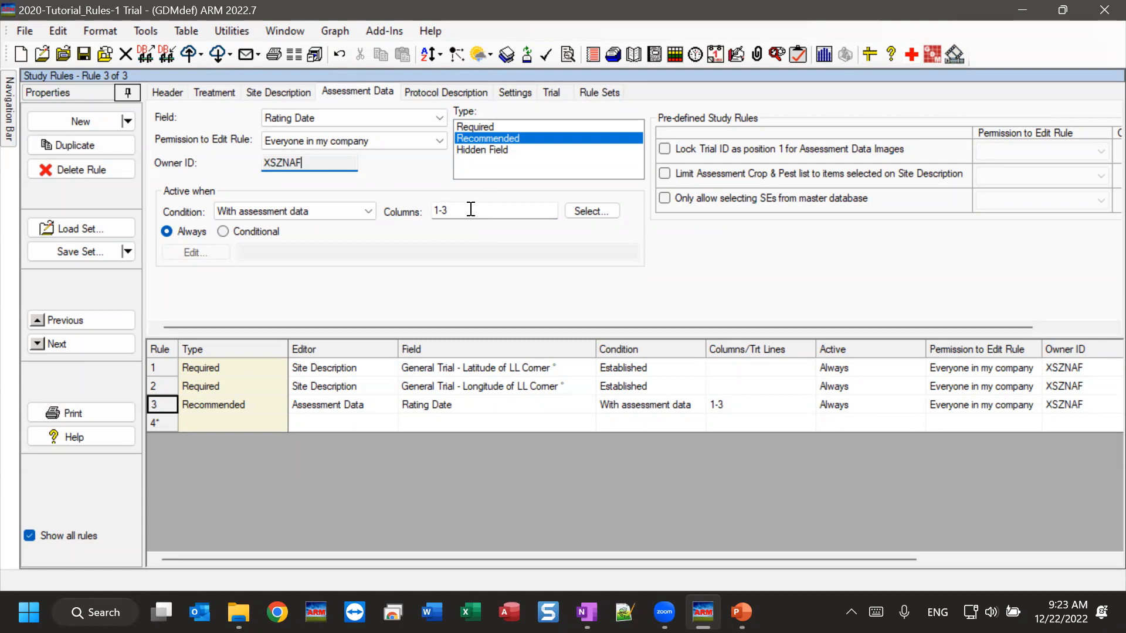
- Return to the Assessment Data and review the header fields of the data columns, including the Part Rated list for column 4
{"action": "mouse_move", "coordinate": [9, 107]}
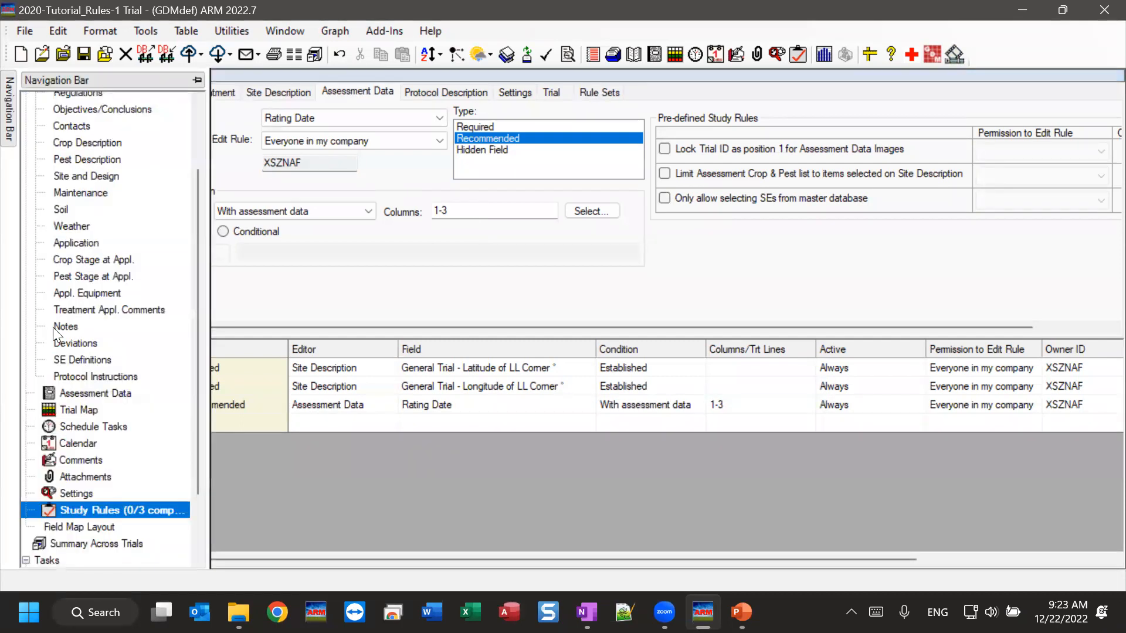
{"action": "left_click", "coordinate": [67, 394]}
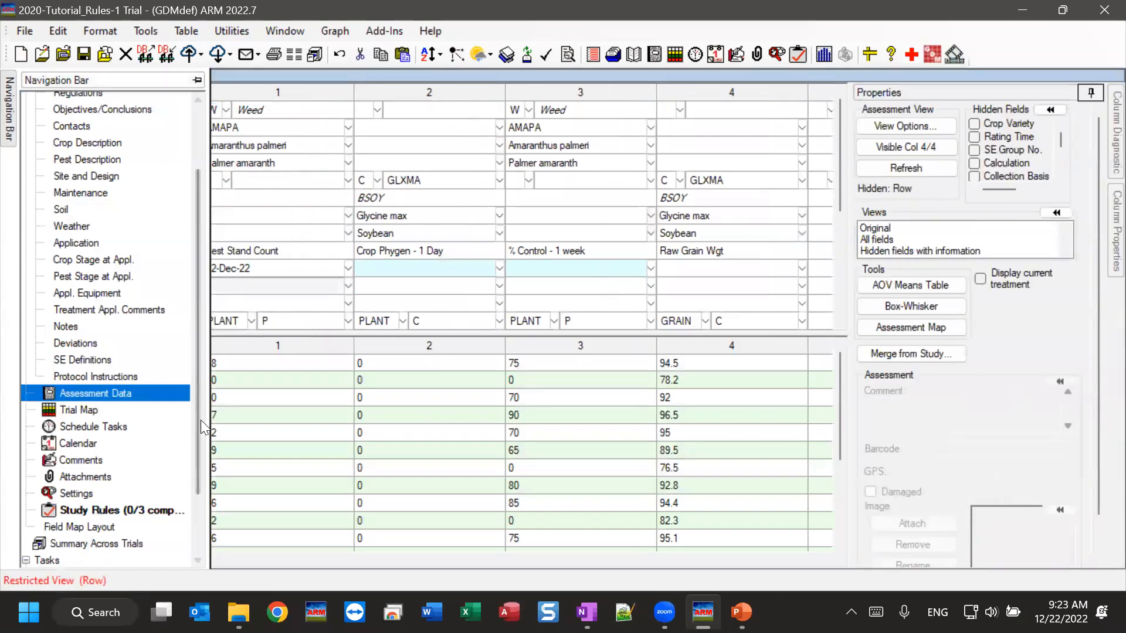
{"action": "left_click", "coordinate": [311, 397]}
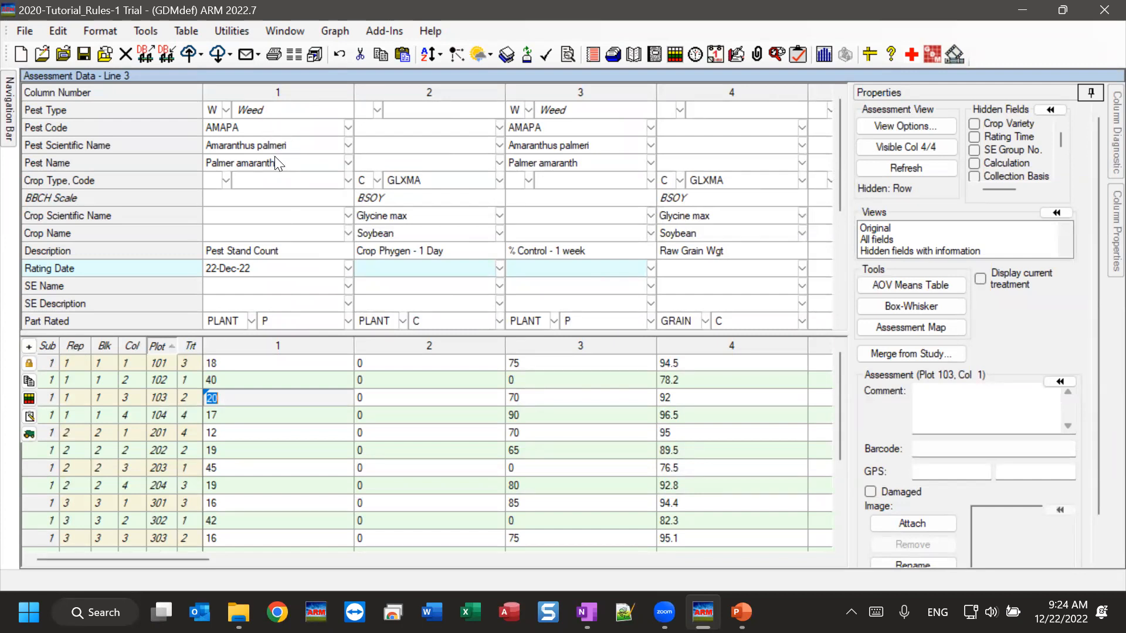
{"action": "left_click_drag", "start_coordinate": [841, 139], "coordinate": [839, 168]}
{"action": "left_click", "coordinate": [705, 258]}
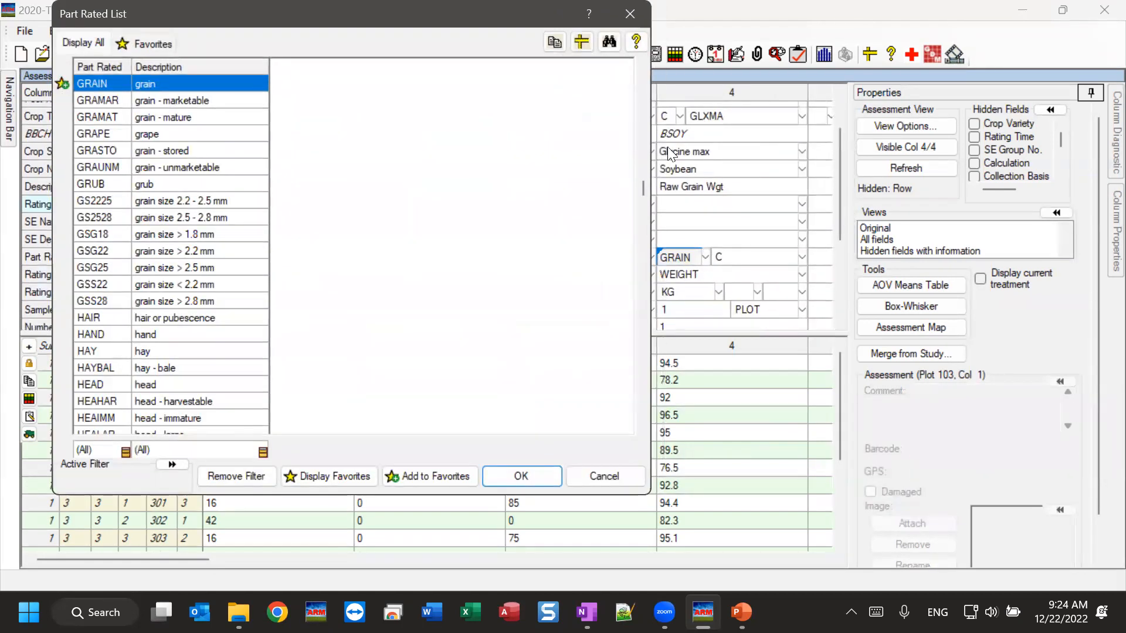
{"action": "left_click", "coordinate": [620, 473]}
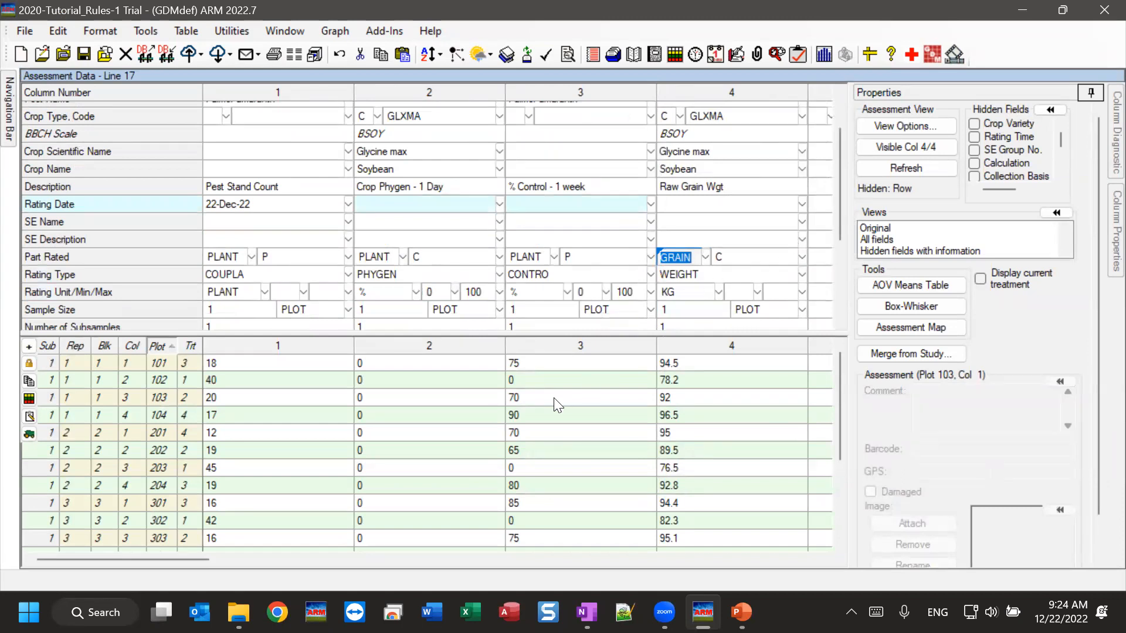
{"action": "left_click", "coordinate": [300, 368]}
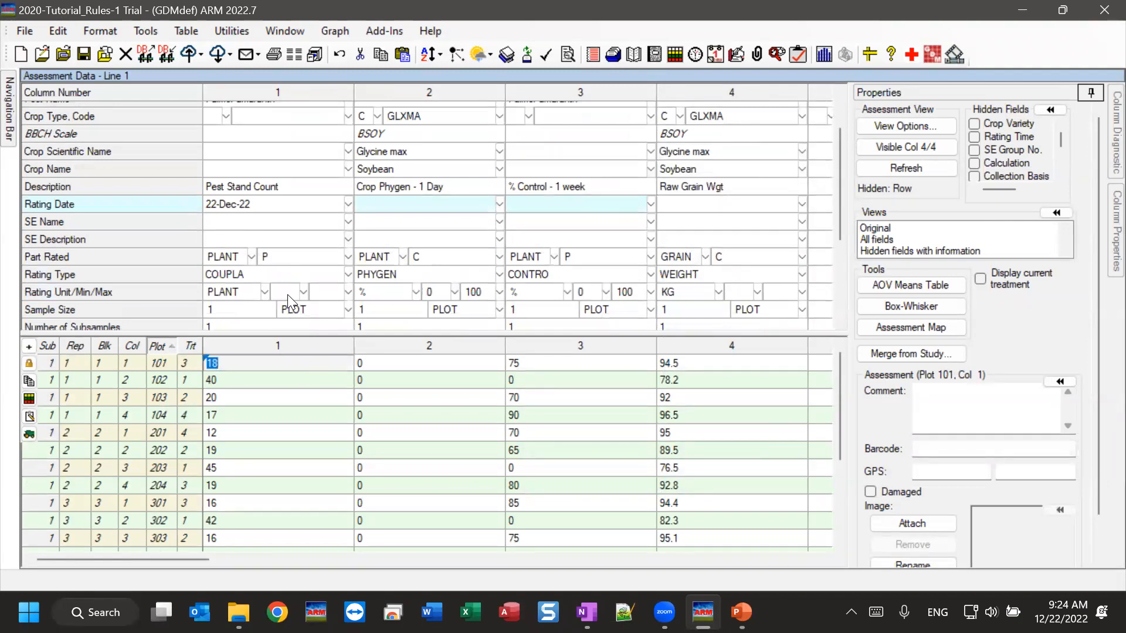
- Validate the trial and acknowledge the validation message to go to the field it refers to
{"action": "left_click", "coordinate": [154, 33]}
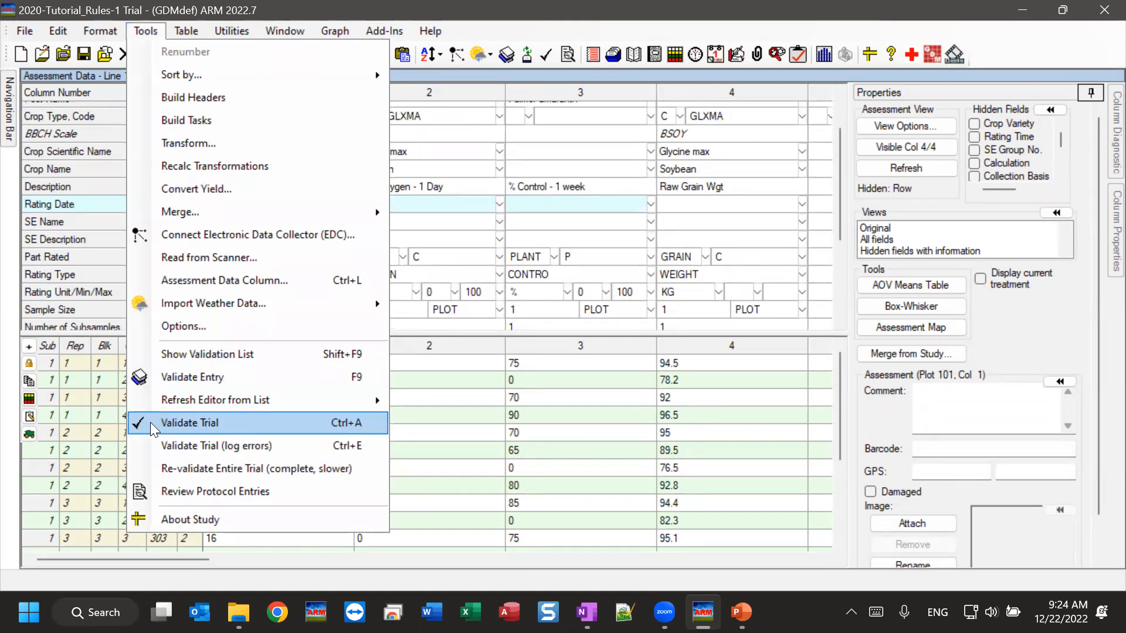
{"action": "left_click", "coordinate": [209, 425]}
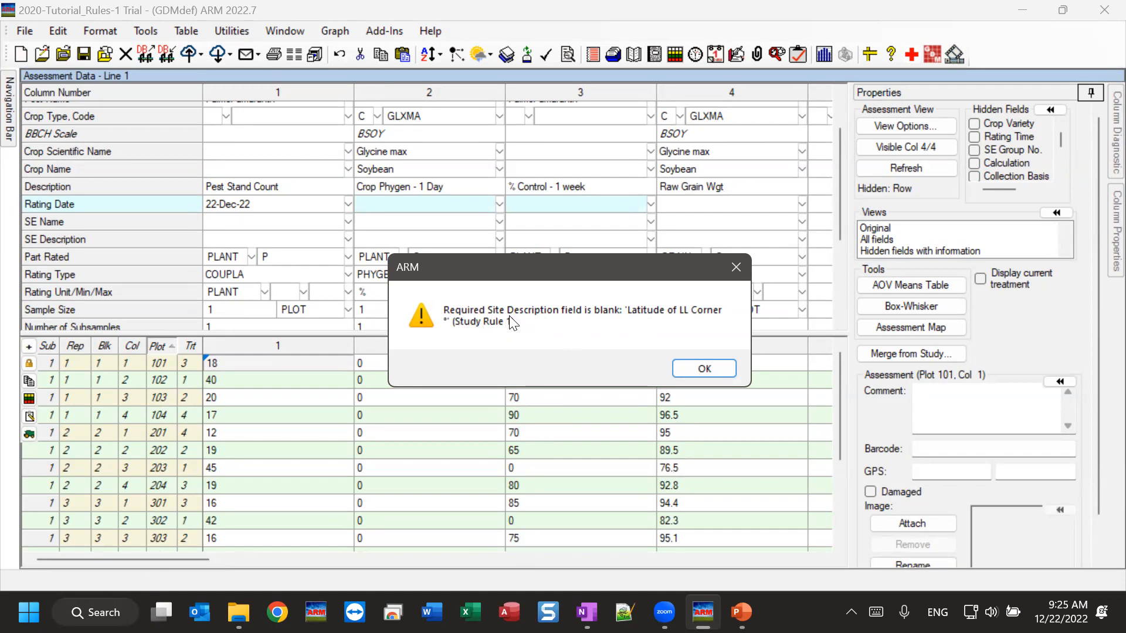
{"action": "left_click", "coordinate": [704, 369]}
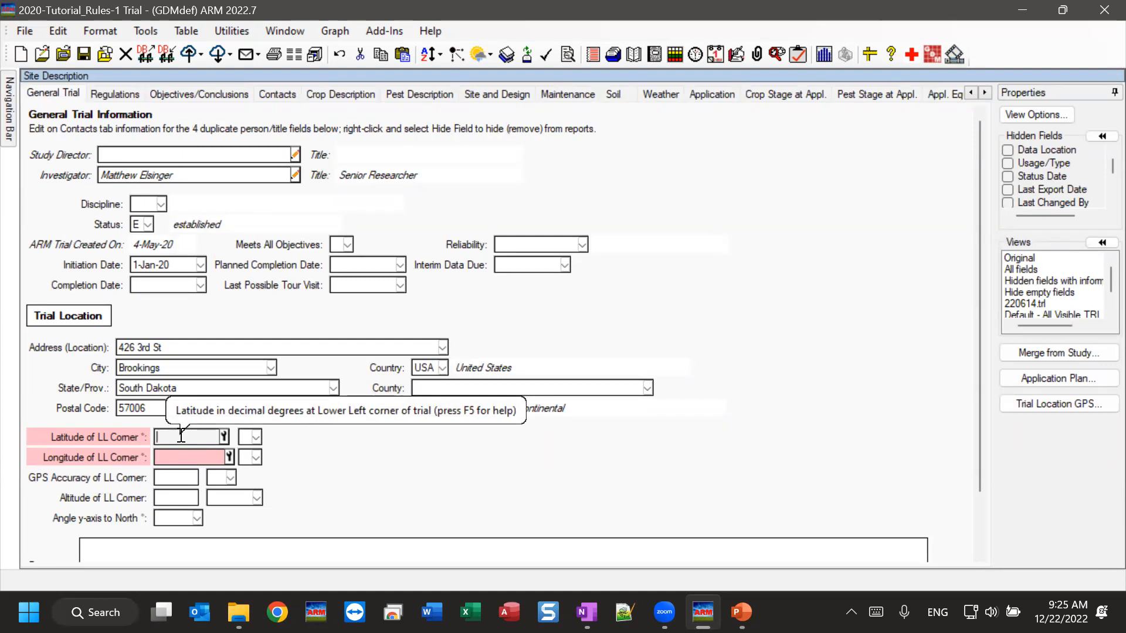
- Set the trial's Latitude of LL Corner to 44.3078 and Longitude of LL Corner to -96.7971
{"action": "type", "text": "44.3078"}
{"action": "left_click", "coordinate": [191, 459]}
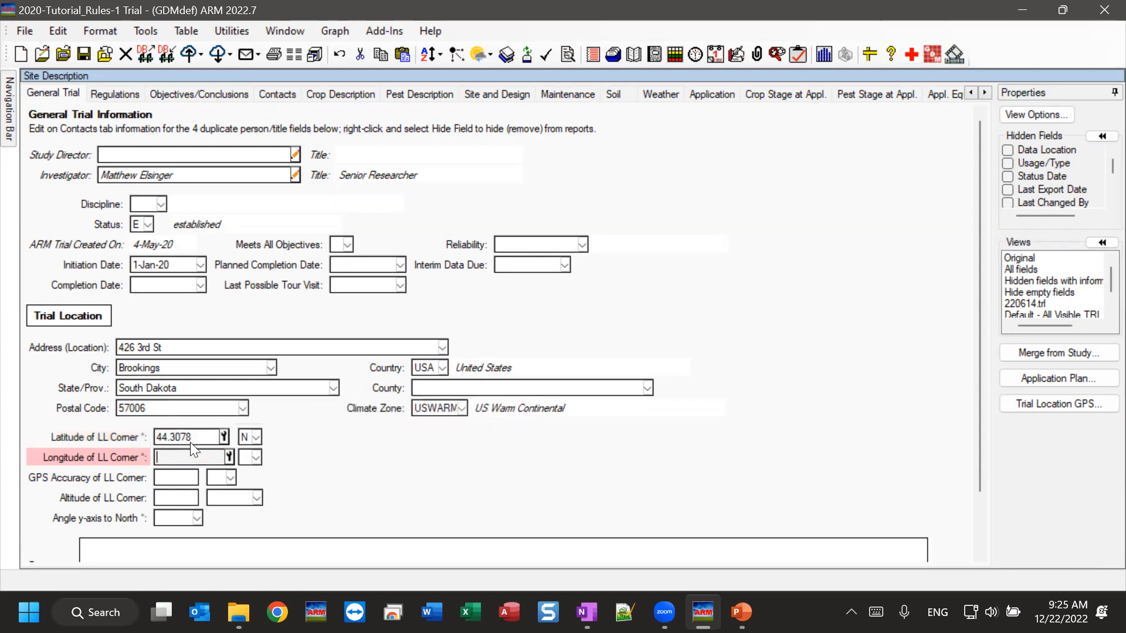
{"action": "type", "text": "-96.7971"}
{"action": "left_click", "coordinate": [175, 478]}
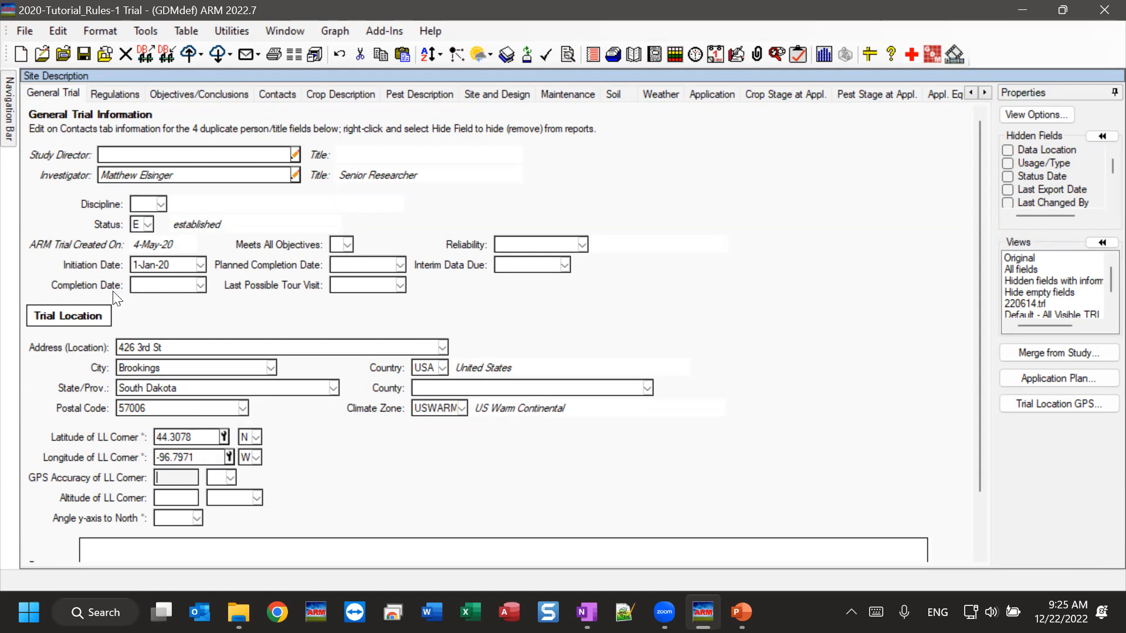
- Validate the trial again with the latitude and longitude filled in
{"action": "left_click", "coordinate": [142, 31]}
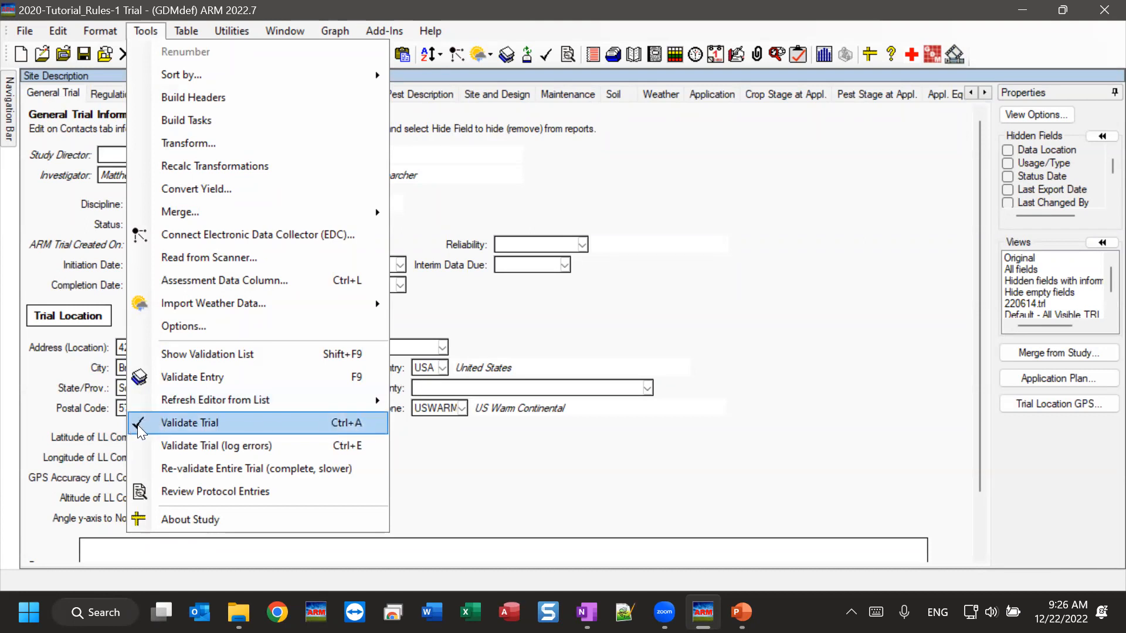
{"action": "left_click", "coordinate": [541, 52]}
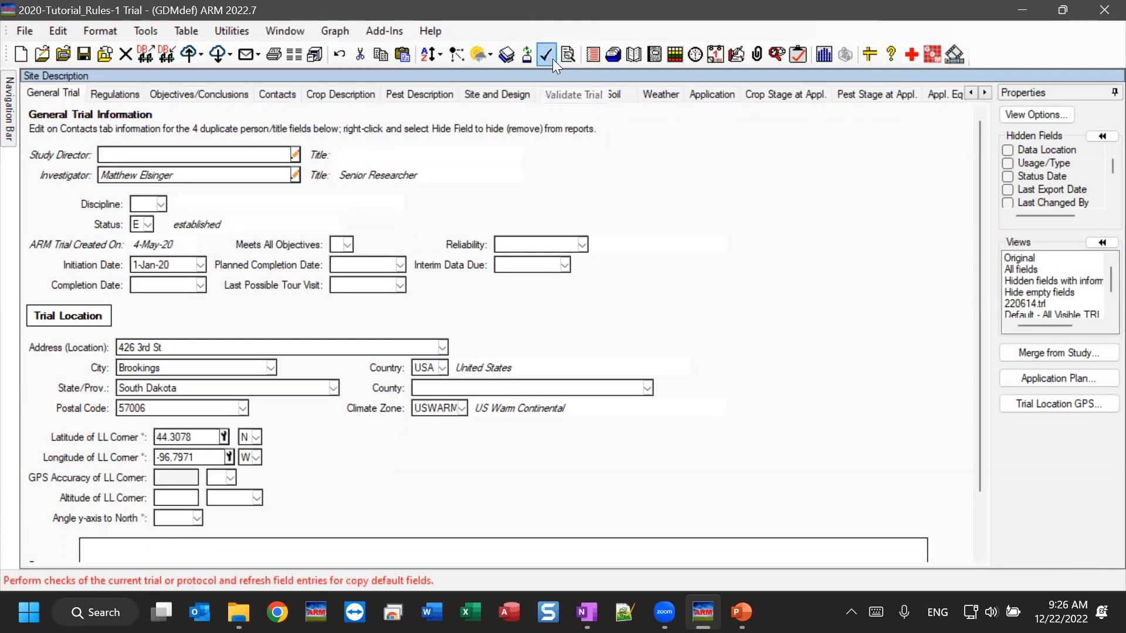
{"action": "left_click", "coordinate": [552, 58]}
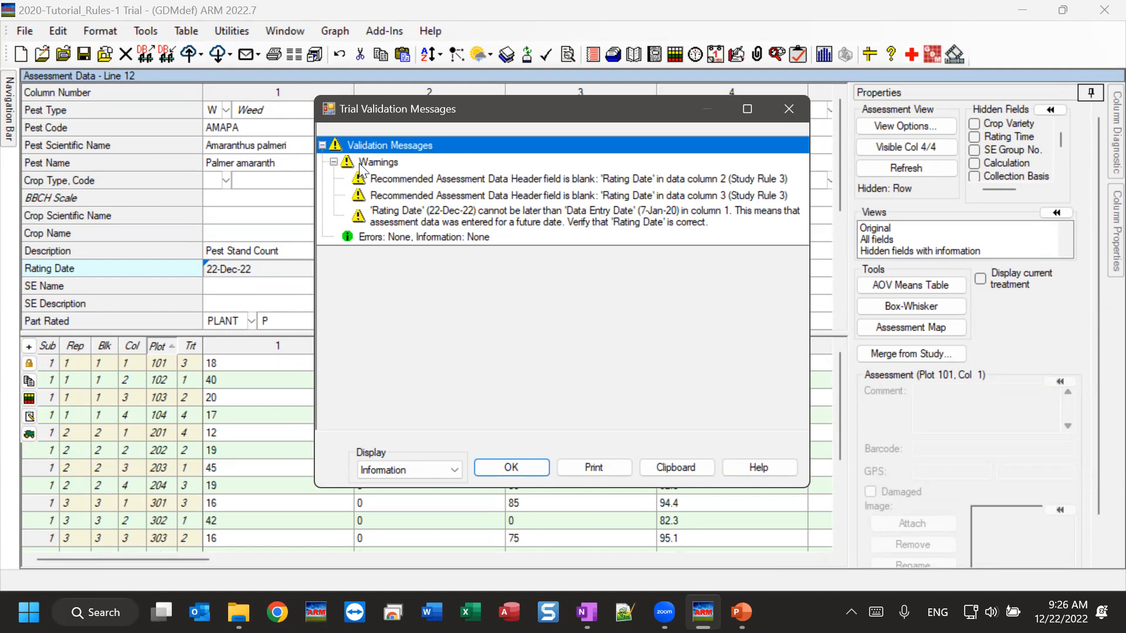
- Examine each entry under Warnings in the Trial Validation Messages
{"action": "left_click", "coordinate": [387, 164]}
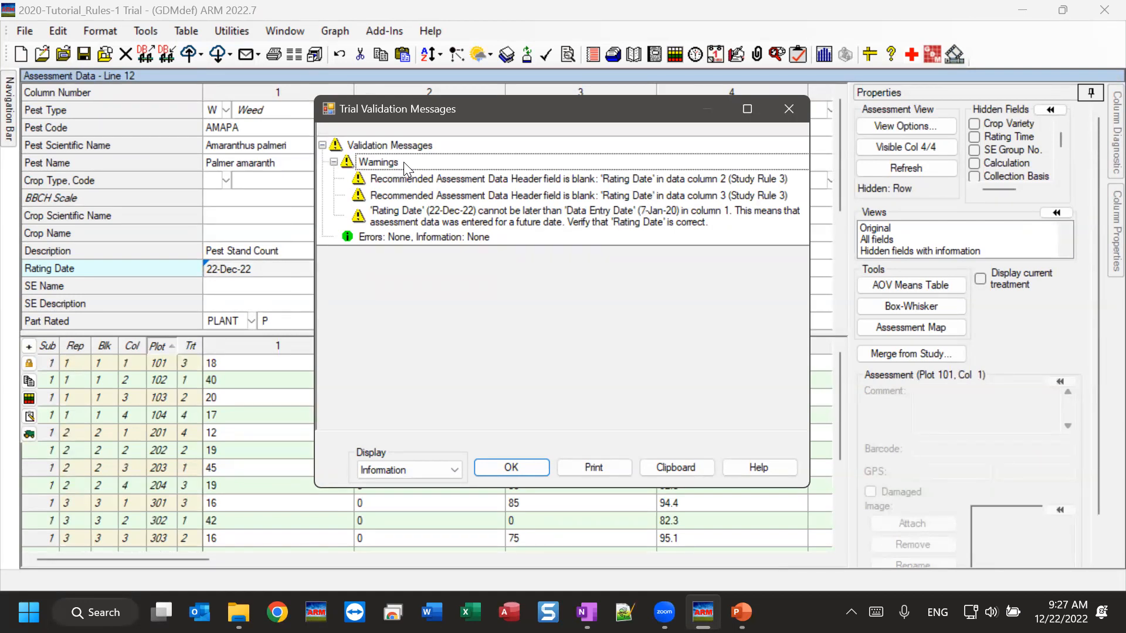
{"action": "left_click", "coordinate": [405, 182]}
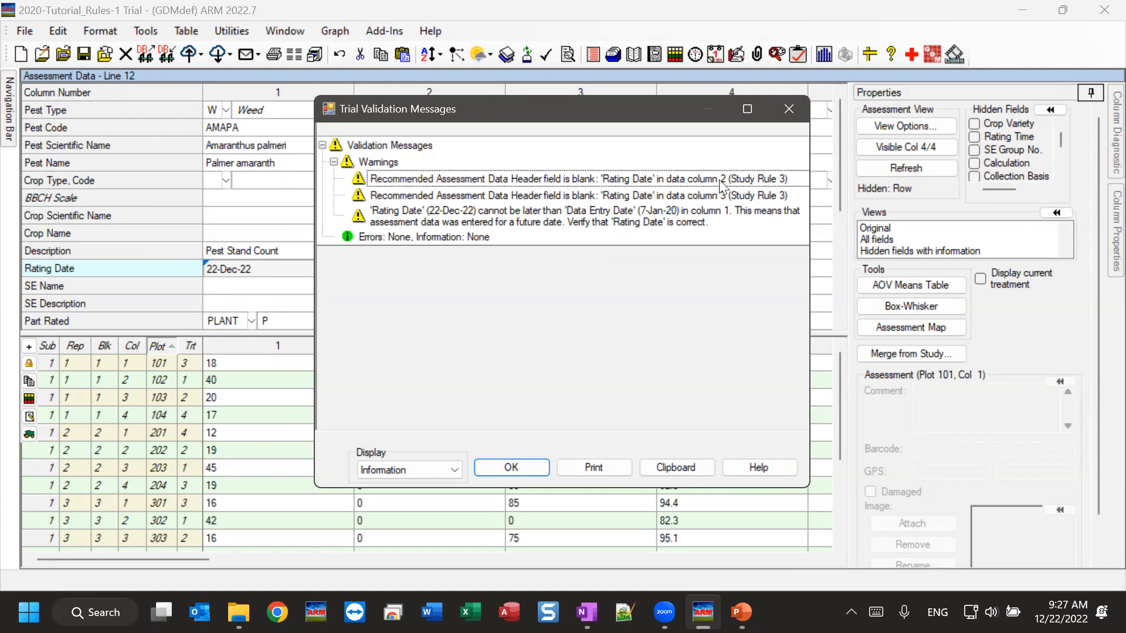
{"action": "left_click", "coordinate": [650, 199]}
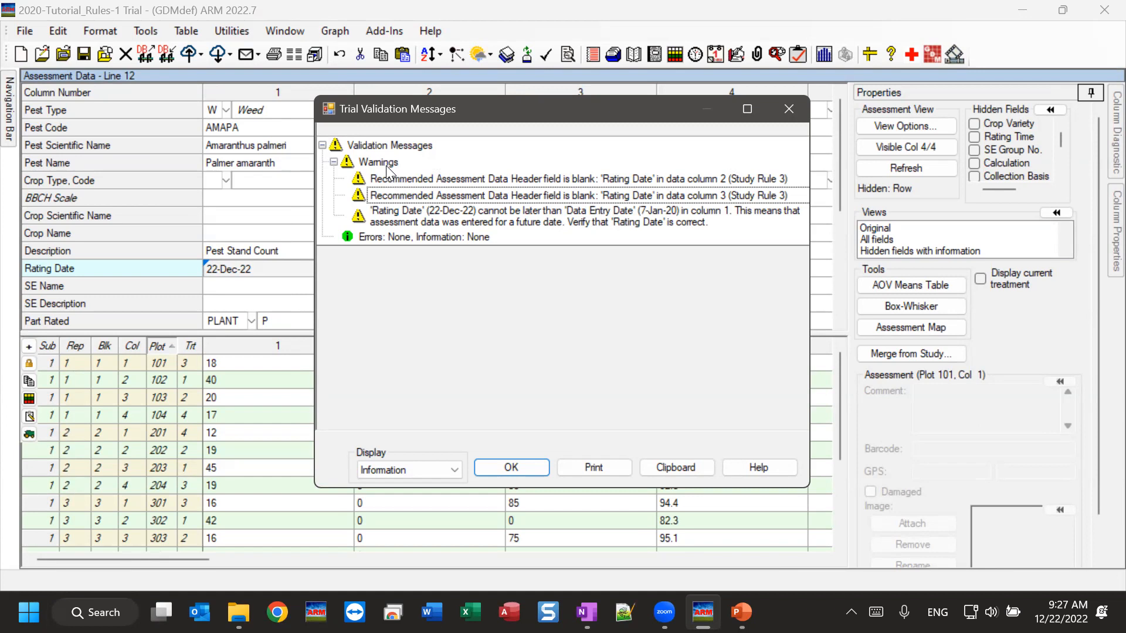
{"action": "left_click", "coordinate": [397, 220]}
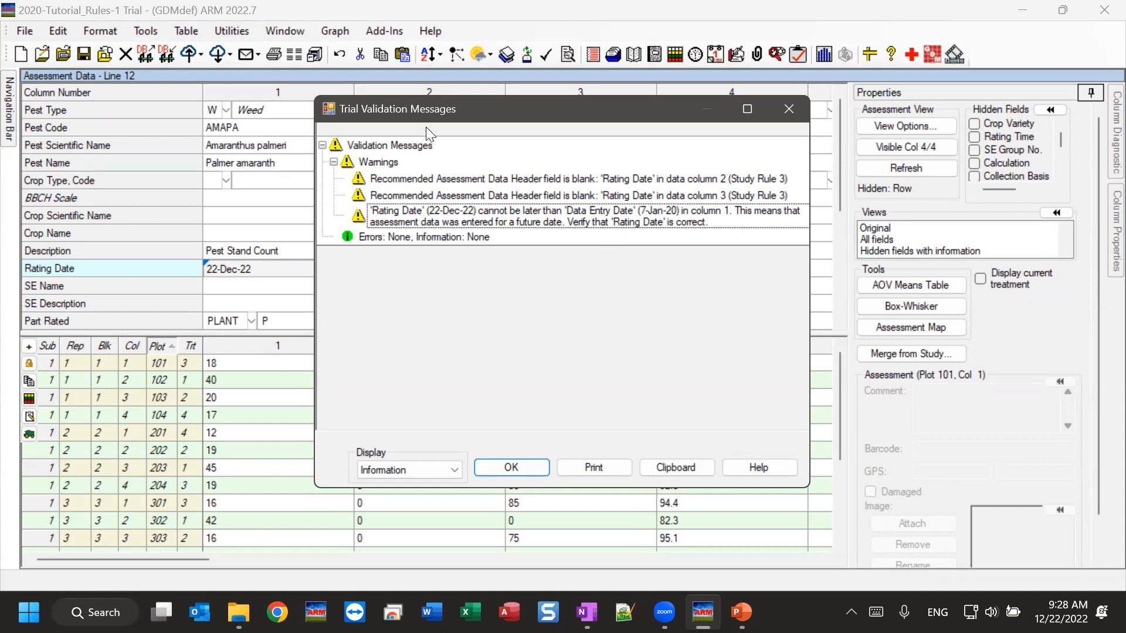
- Compare the Rating Date with the Data Entry Date in data column 1 against the validation warning, and close the messages
{"action": "left_click_drag", "start_coordinate": [418, 111], "coordinate": [577, 111]}
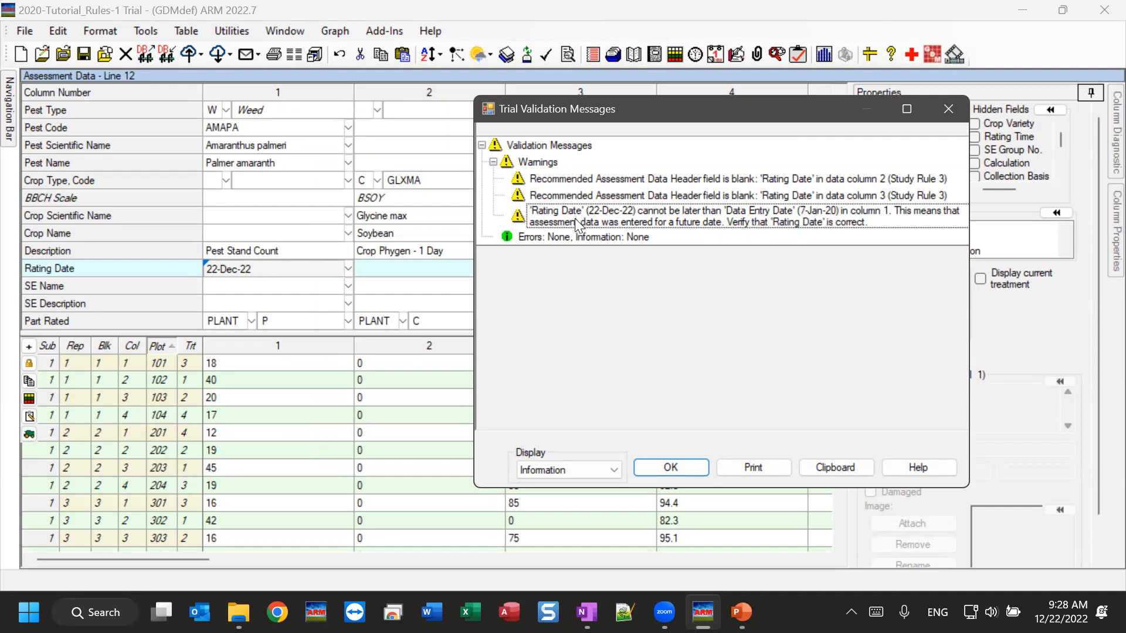
{"action": "left_click", "coordinate": [302, 265]}
{"action": "scroll", "coordinate": [264, 249], "scroll_direction": "down", "scroll_amount": 4}
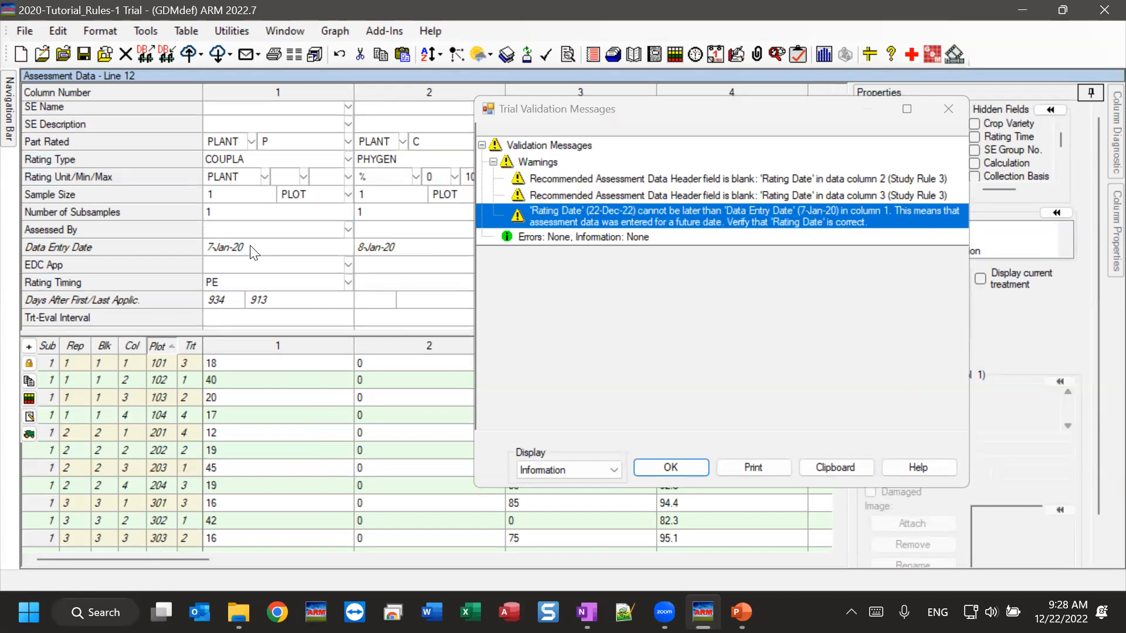
{"action": "scroll", "coordinate": [246, 252], "scroll_direction": "up", "scroll_amount": 2}
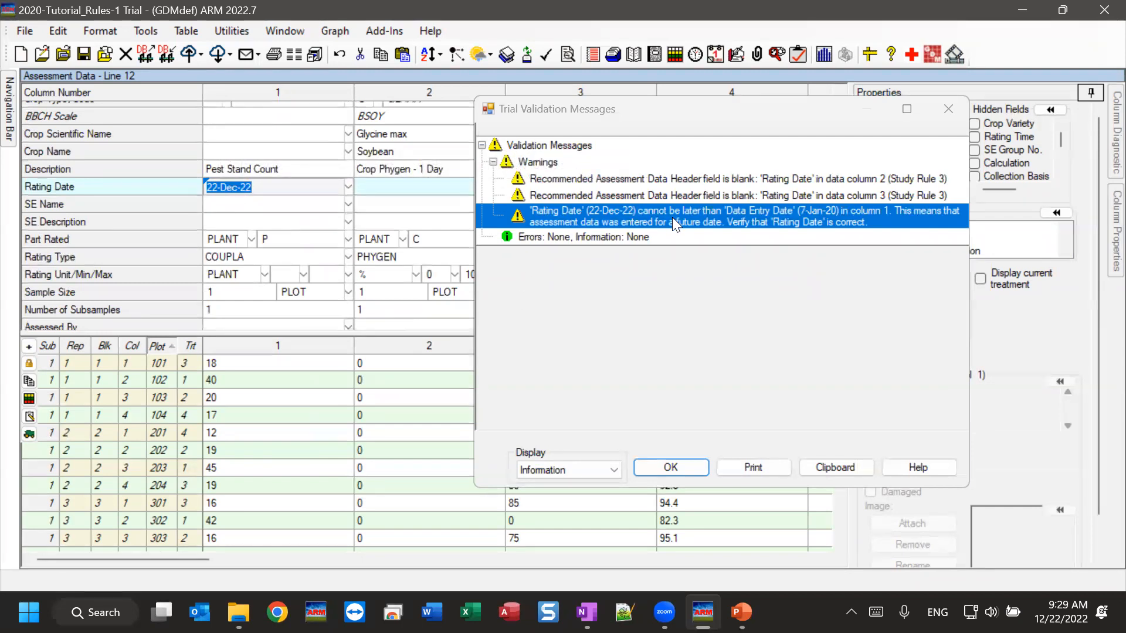
{"action": "left_click", "coordinate": [684, 467]}
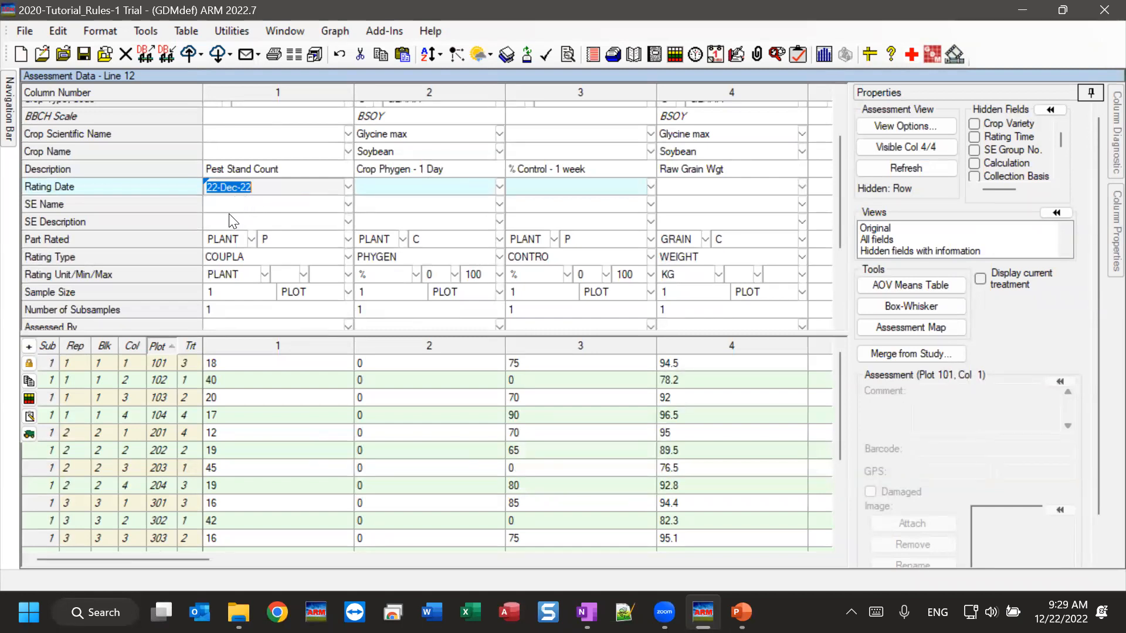
- Clear the Sample Size unit in data column 1 and the Sample Size value in data column 2
{"action": "left_click", "coordinate": [299, 293]}
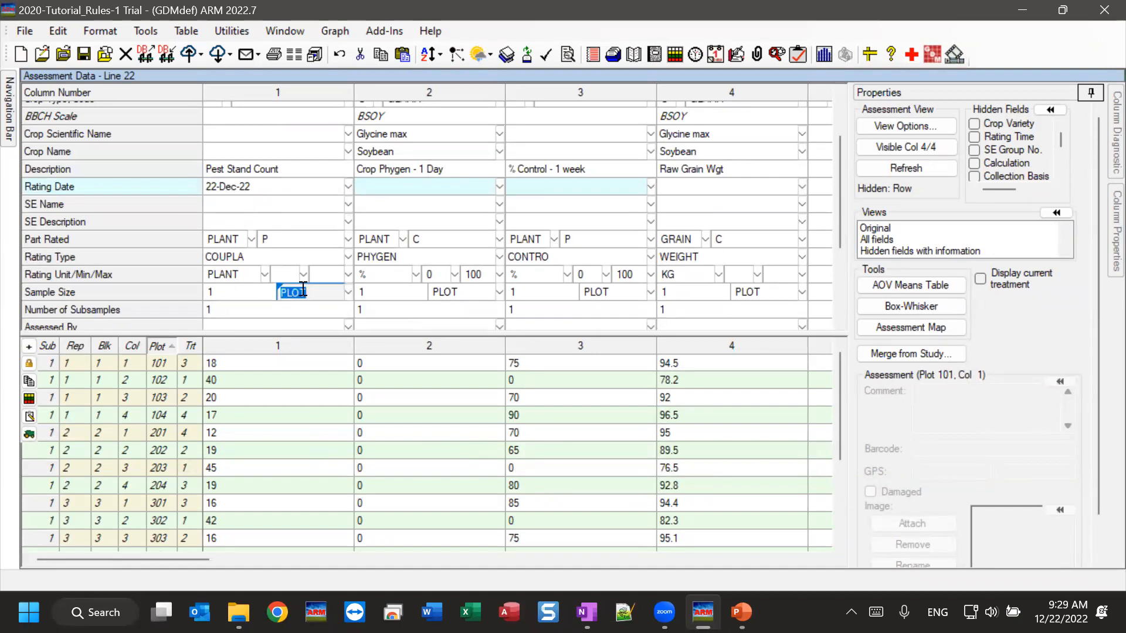
{"action": "key", "text": "Delete"}
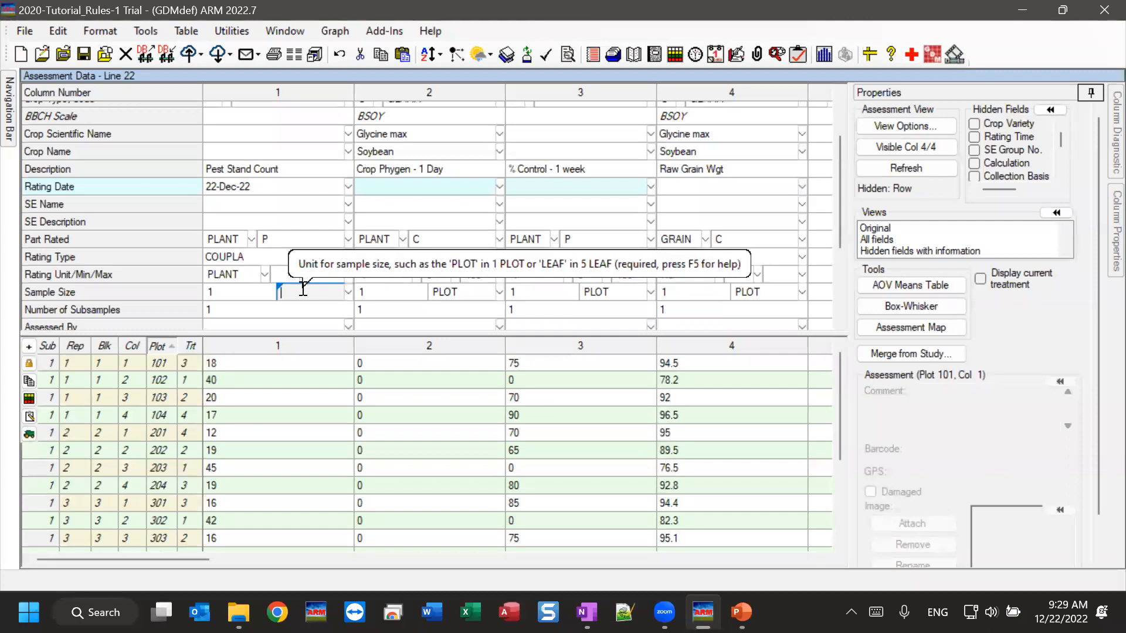
{"action": "left_click", "coordinate": [242, 312]}
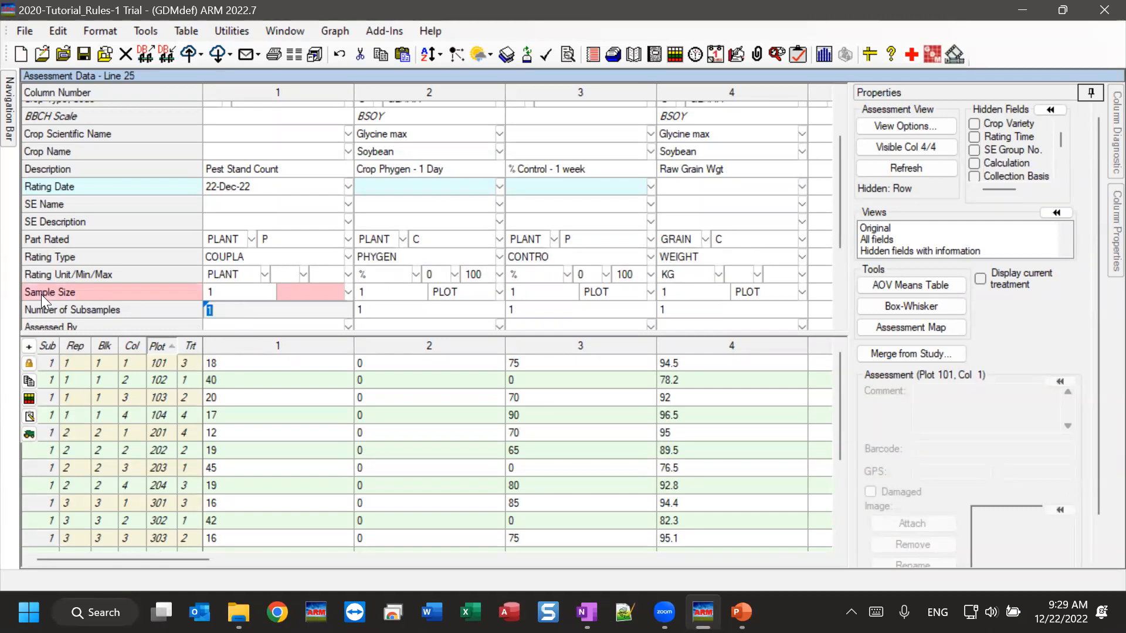
{"action": "left_click", "coordinate": [217, 292]}
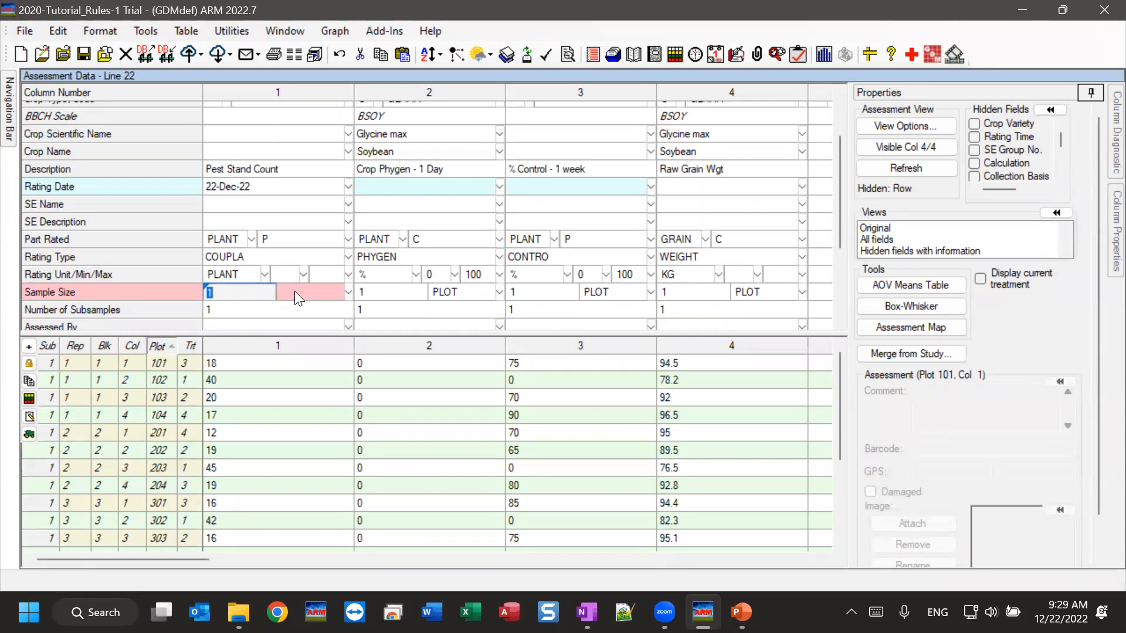
{"action": "left_click", "coordinate": [375, 297]}
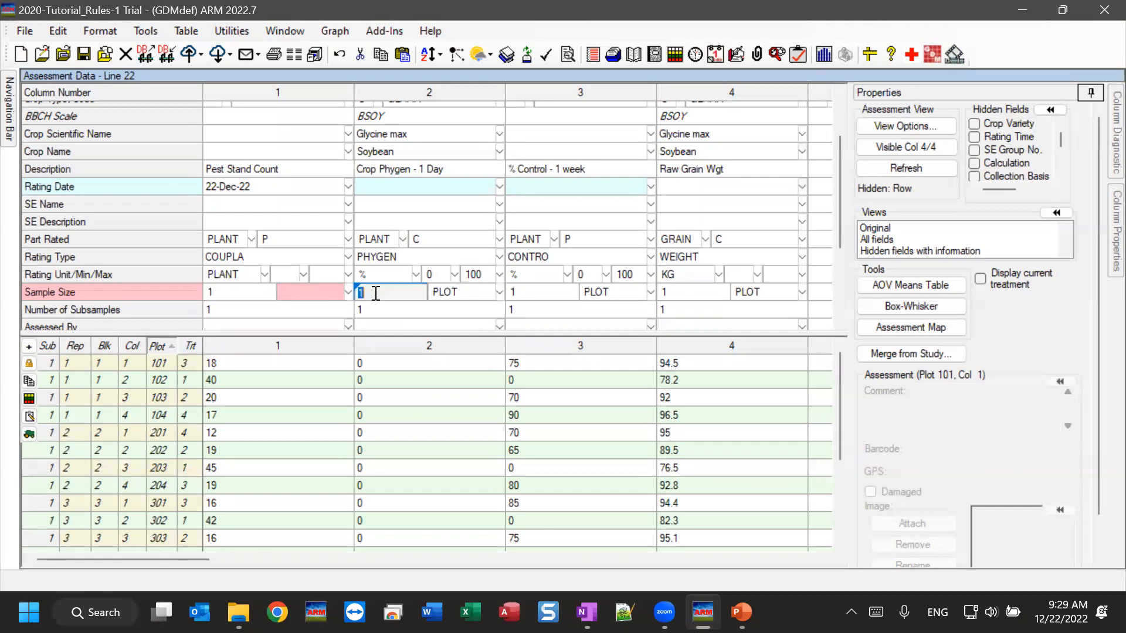
{"action": "left_click", "coordinate": [384, 310]}
{"action": "left_click", "coordinate": [385, 295]}
- Validate the trial, acknowledge the message, and set the Sample Size unit in data column 1 to PLOT
{"action": "left_click", "coordinate": [143, 32]}
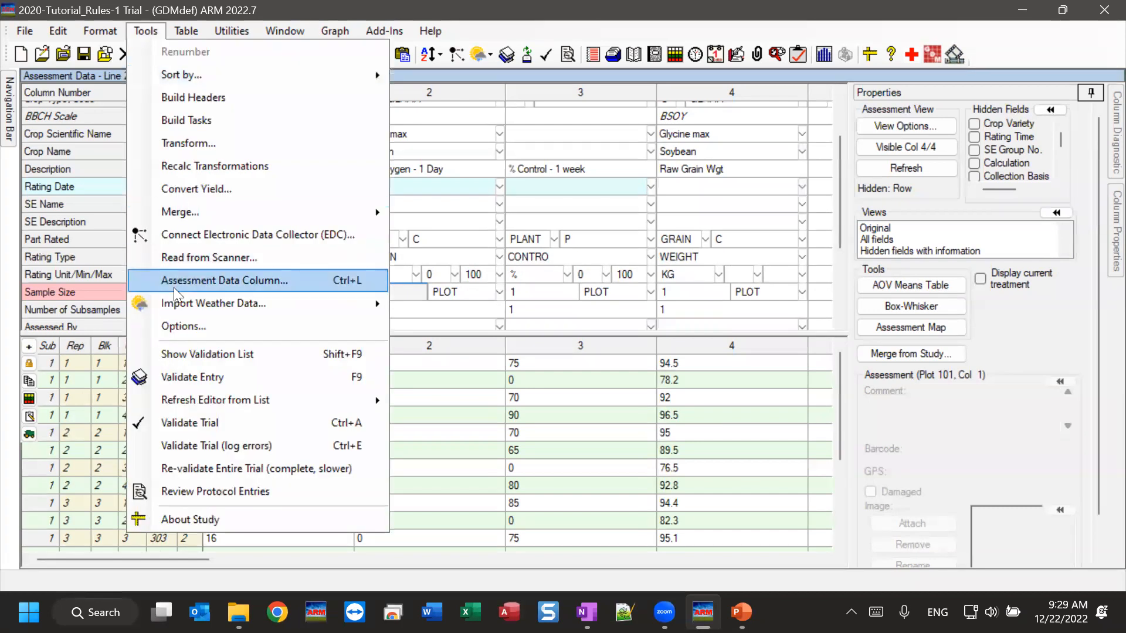
{"action": "left_click", "coordinate": [182, 423]}
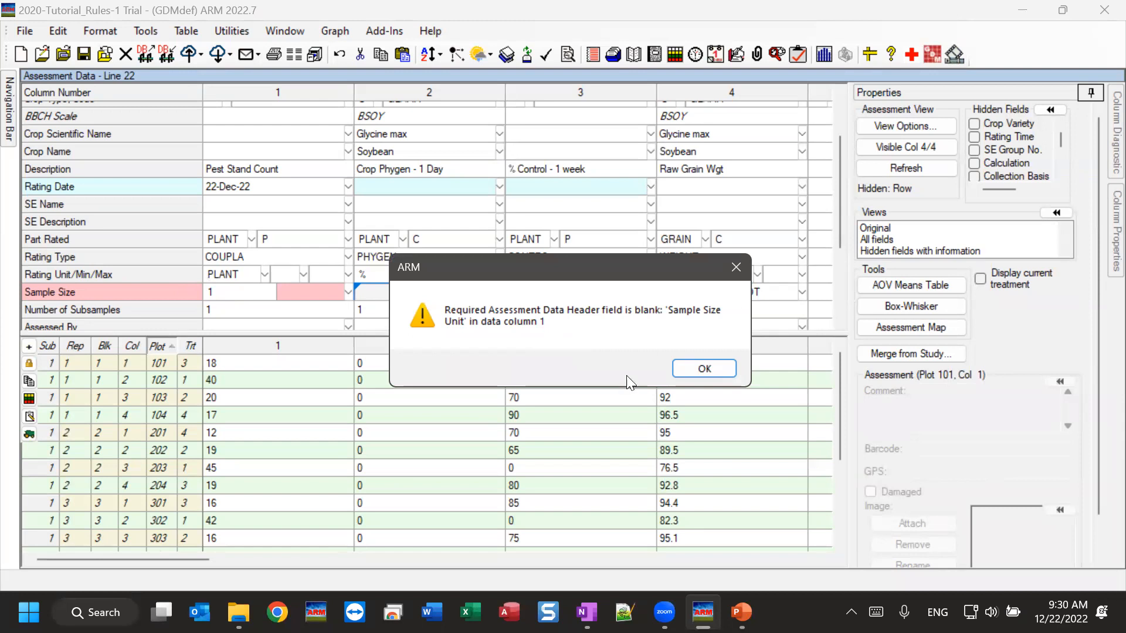
{"action": "left_click", "coordinate": [704, 369]}
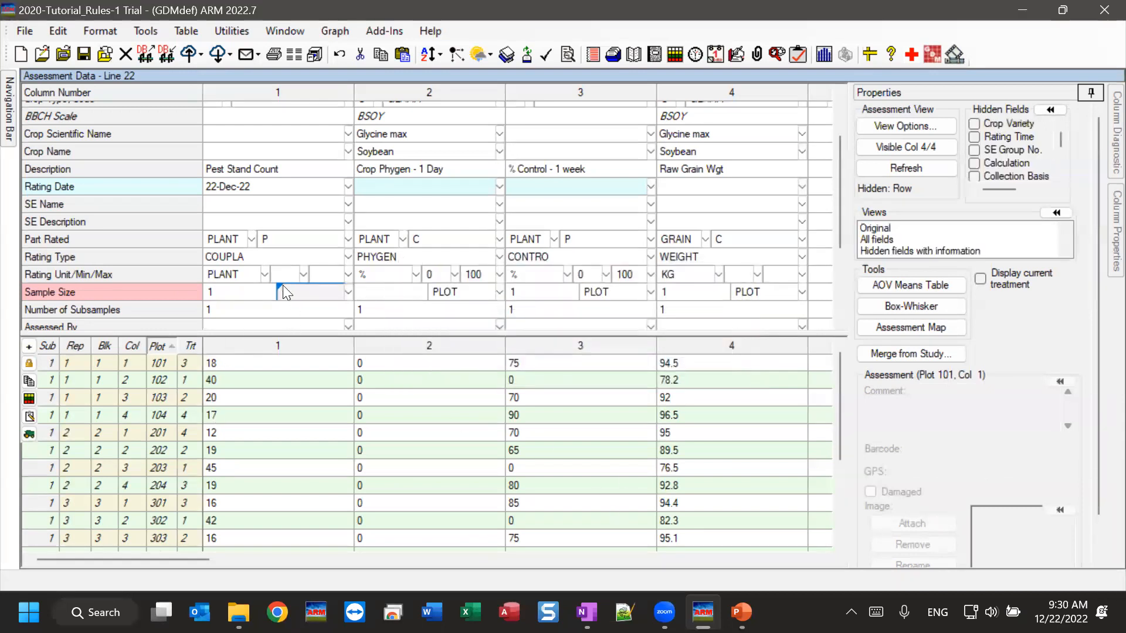
{"action": "type", "text": "PLOT"}
{"action": "key", "text": "Return"}
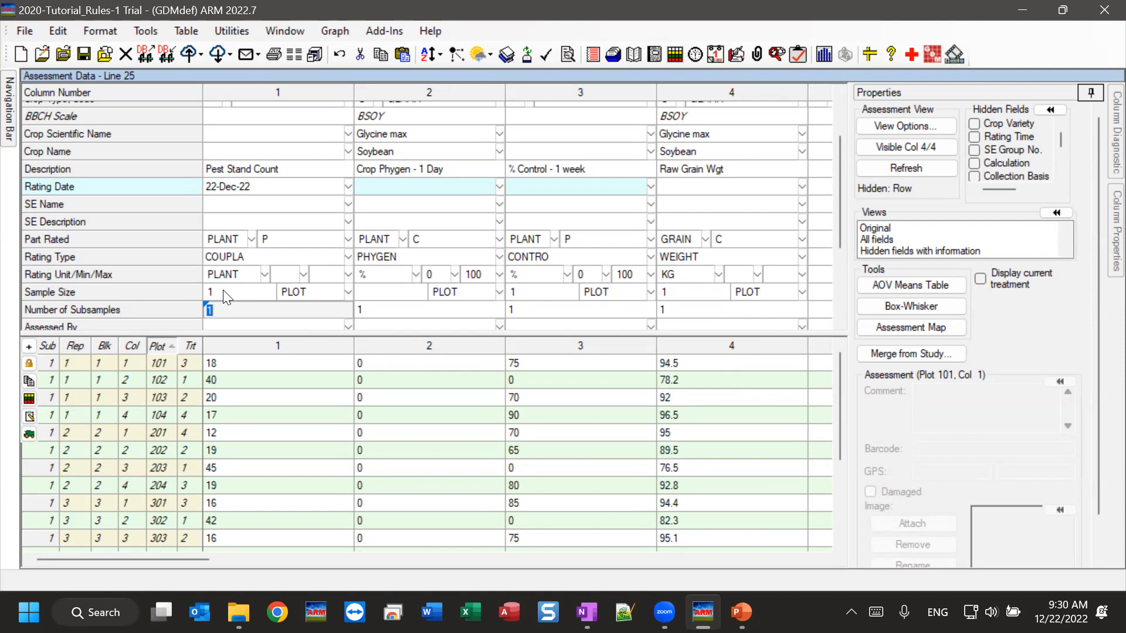
- Validate the trial again, check the messages against the Sample Size fields, and close the messages
{"action": "left_click", "coordinate": [141, 34]}
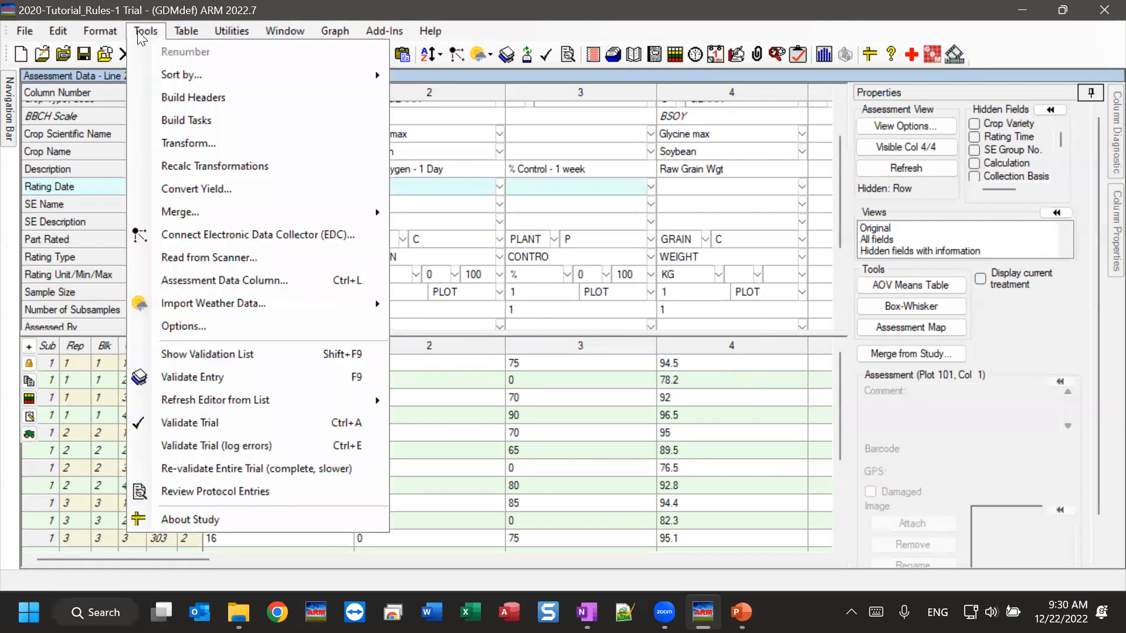
{"action": "left_click", "coordinate": [183, 424]}
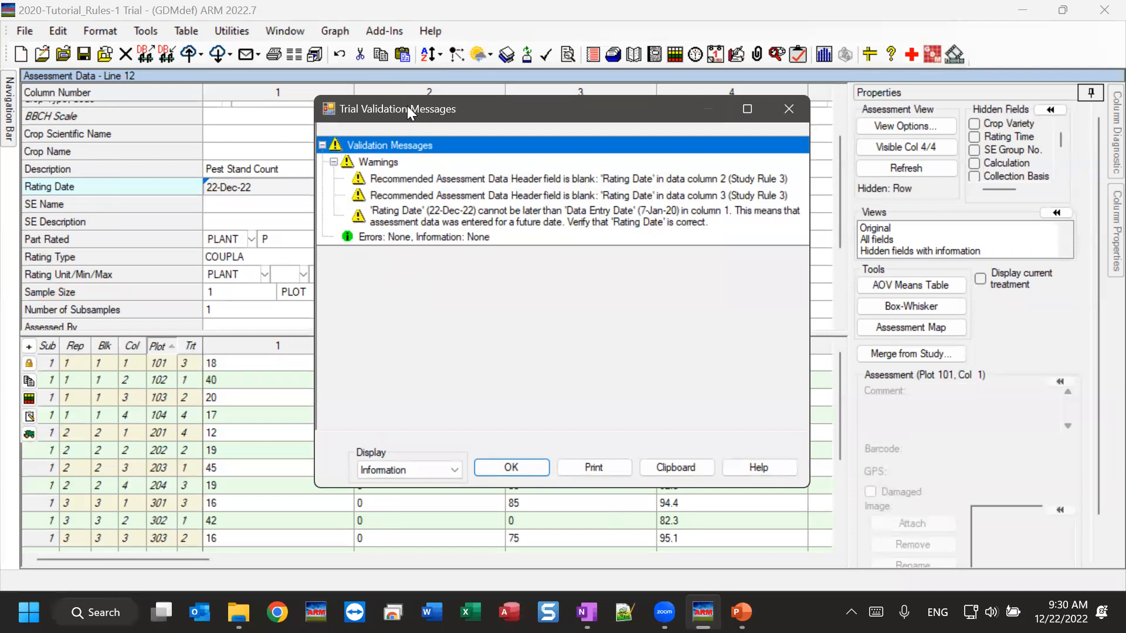
{"action": "left_click_drag", "start_coordinate": [409, 111], "coordinate": [658, 124]}
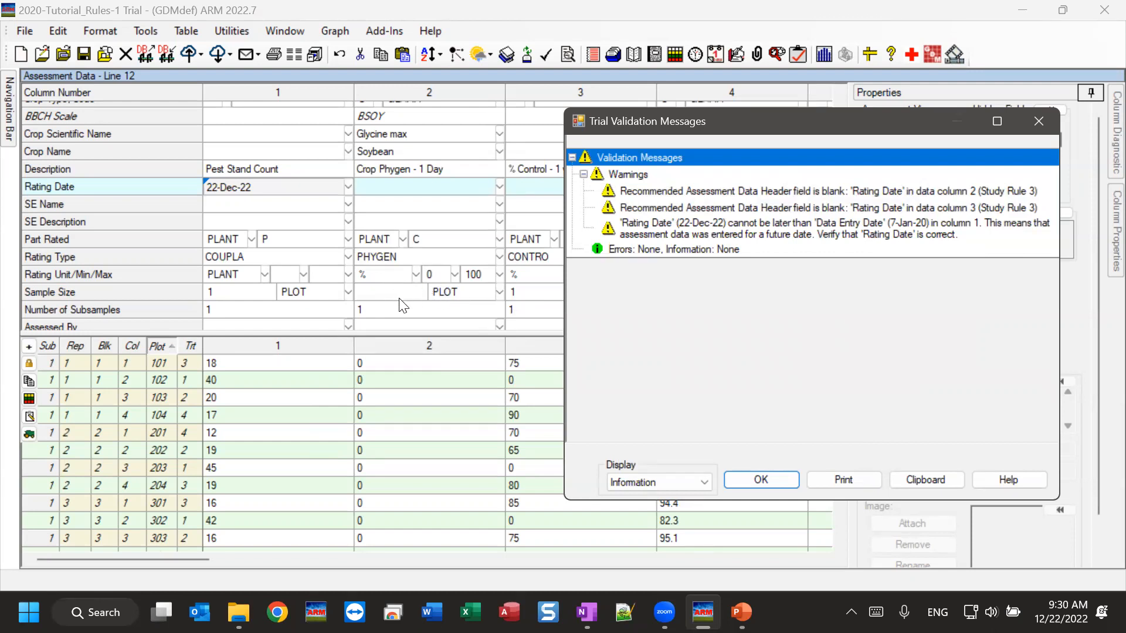
{"action": "left_click", "coordinate": [752, 478]}
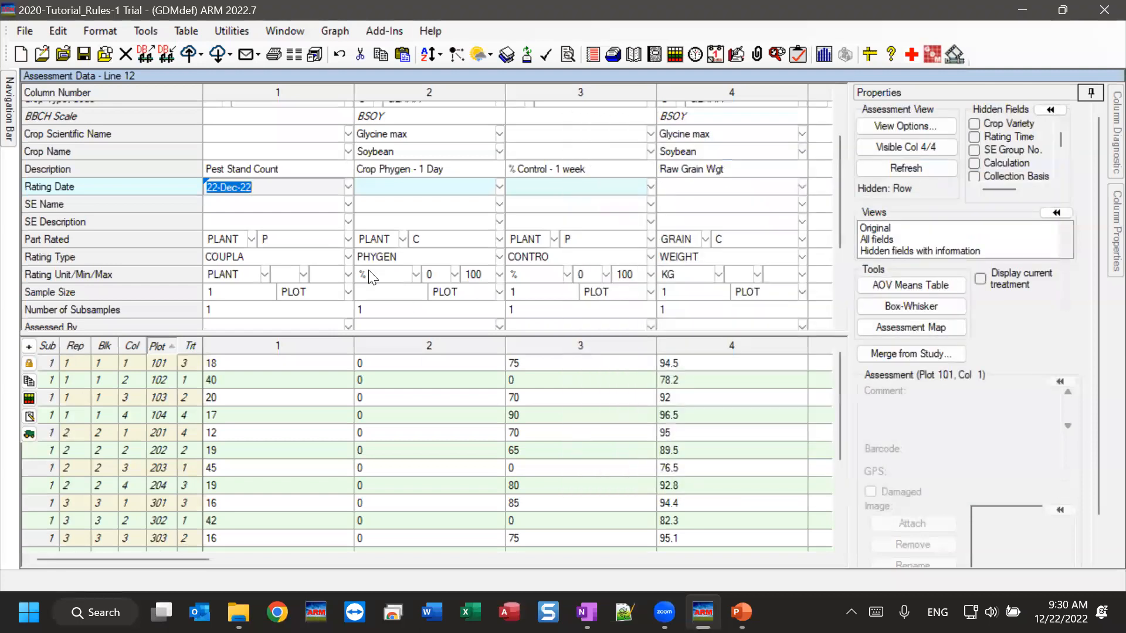
- Inspect the Sample Size value and unit fields in data column 2 to see whether the value is treated as required
{"action": "left_click", "coordinate": [391, 298]}
{"action": "left_click", "coordinate": [391, 312]}
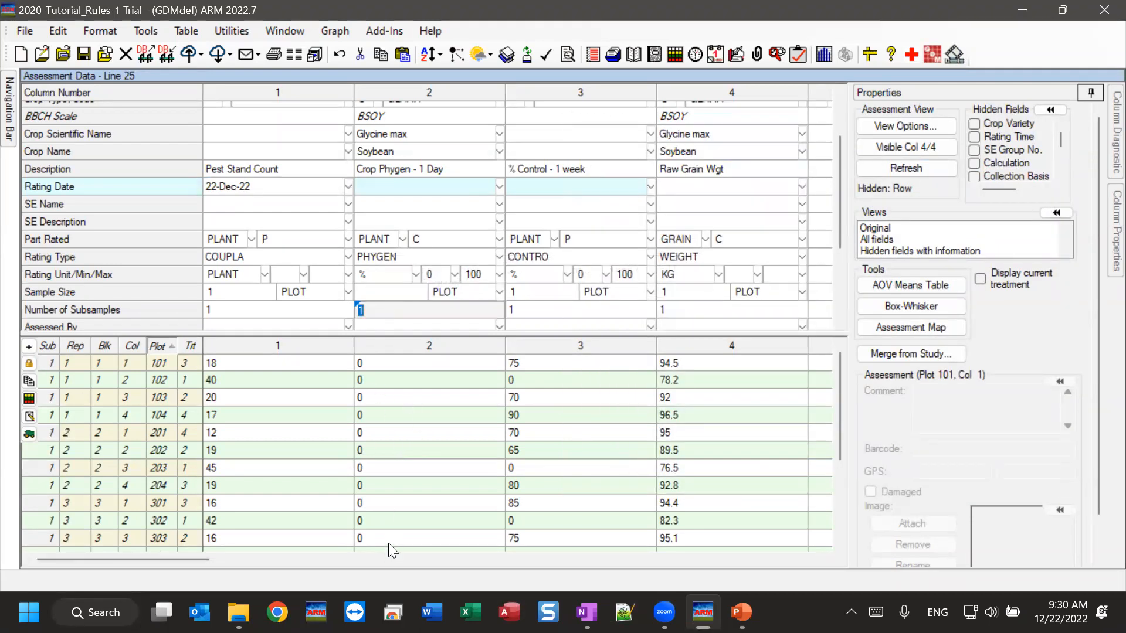
{"action": "key", "text": "BackSpace"}
{"action": "left_click", "coordinate": [378, 294]}
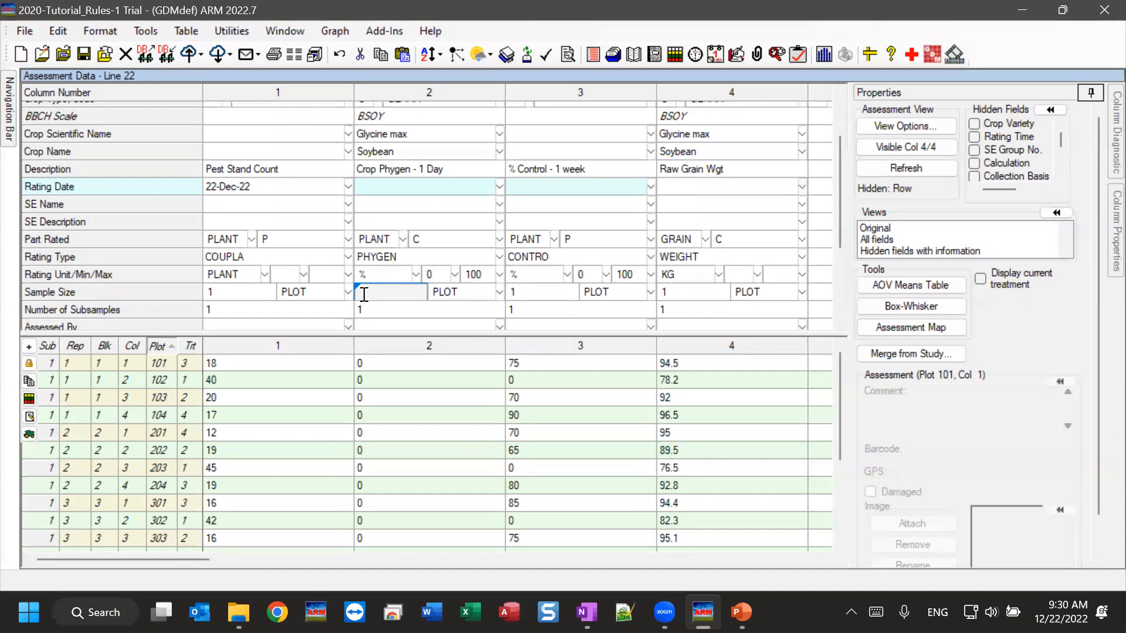
{"action": "left_click", "coordinate": [462, 297]}
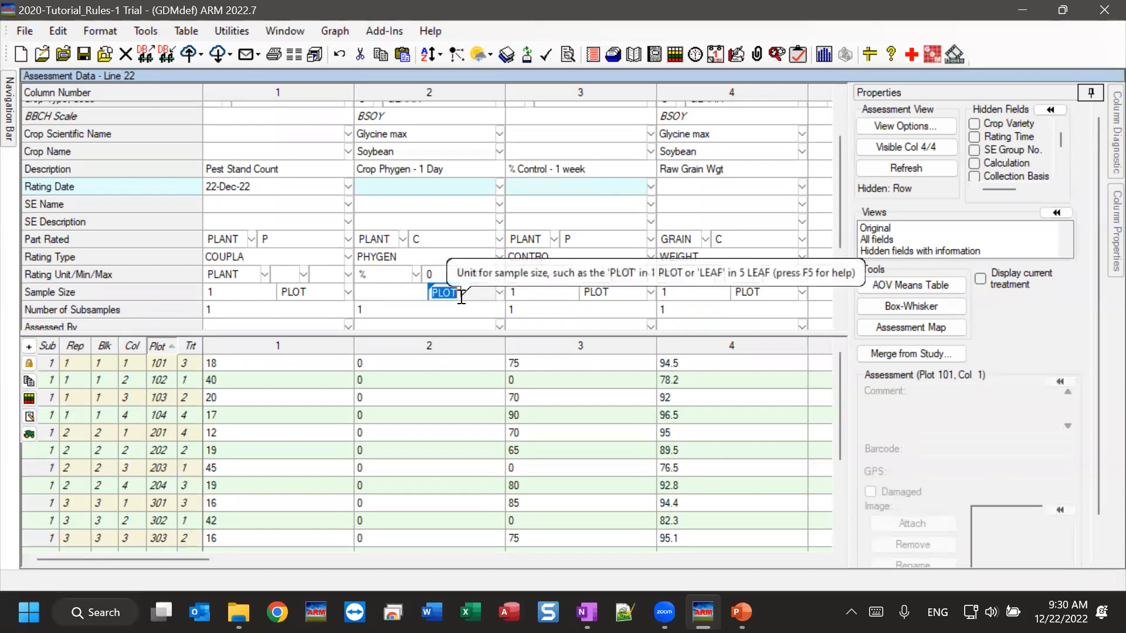
{"action": "left_click", "coordinate": [378, 296]}
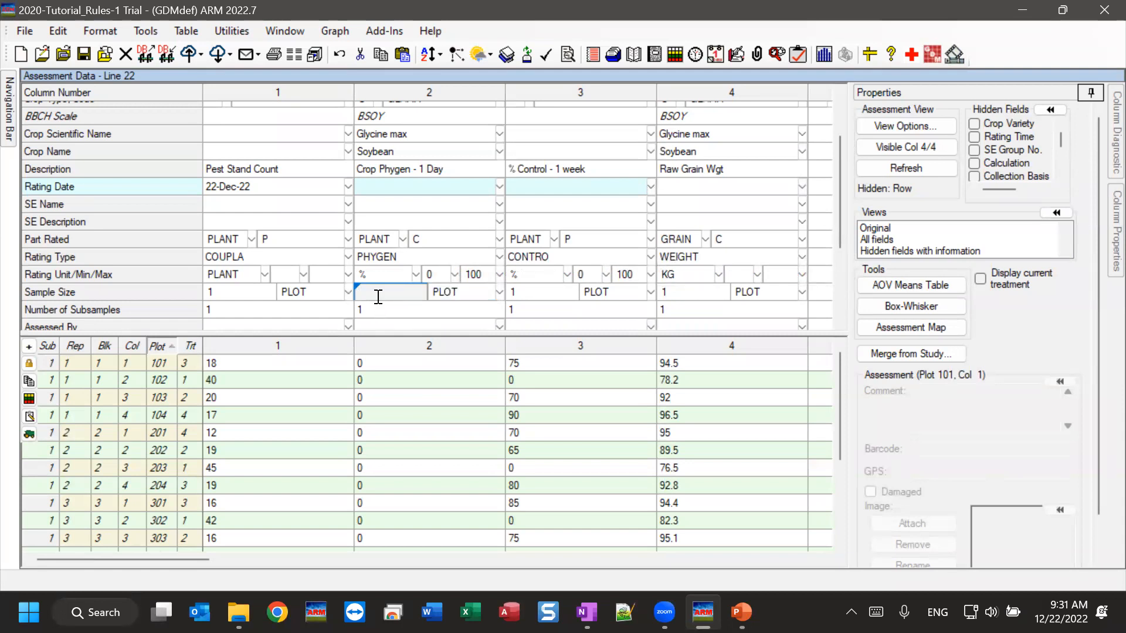
- Delete all assessment values in data column 2 and return to that column's blank Sample Size field
{"action": "left_click_drag", "start_coordinate": [375, 363], "coordinate": [401, 506]}
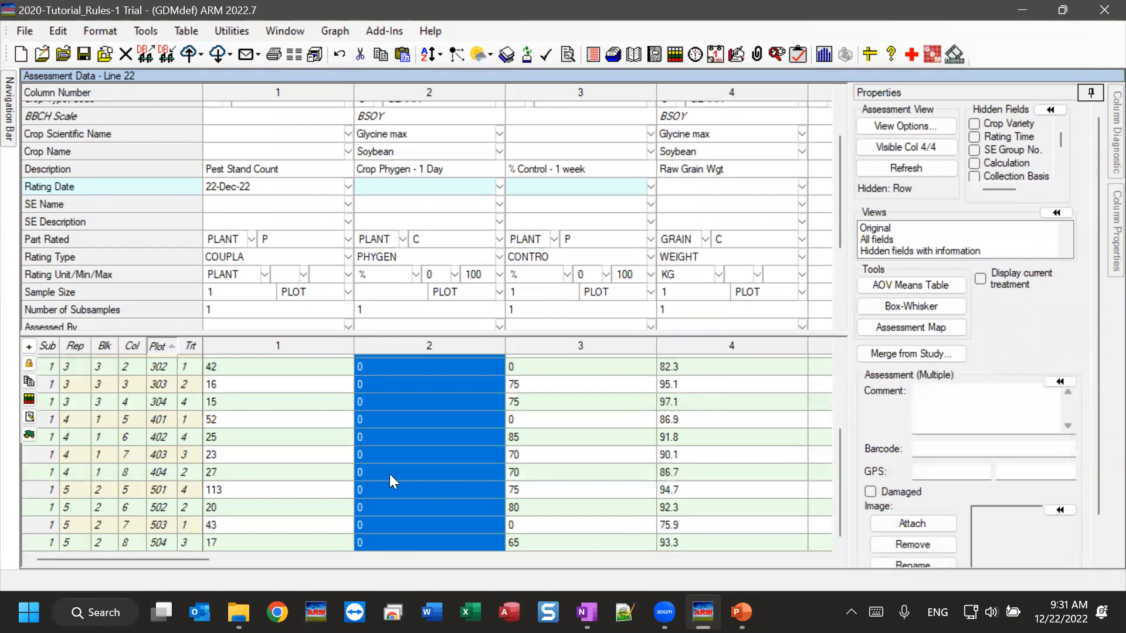
{"action": "key", "text": "Delete"}
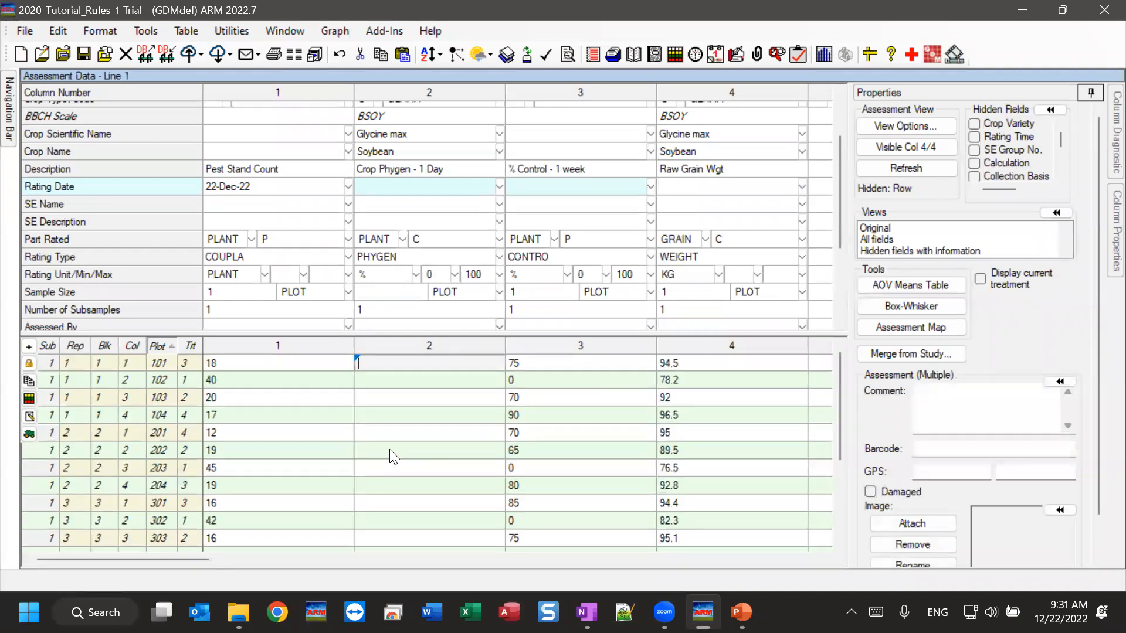
{"action": "left_click", "coordinate": [400, 291]}
{"action": "left_click", "coordinate": [415, 305]}
{"action": "left_click", "coordinate": [450, 296]}
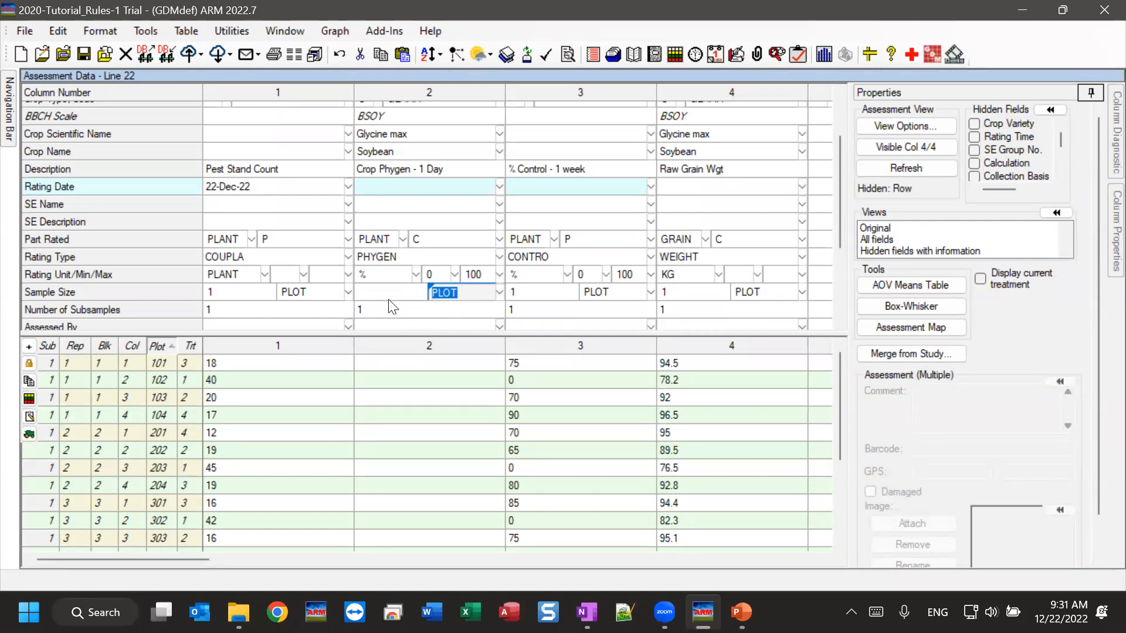
{"action": "left_click", "coordinate": [361, 295]}
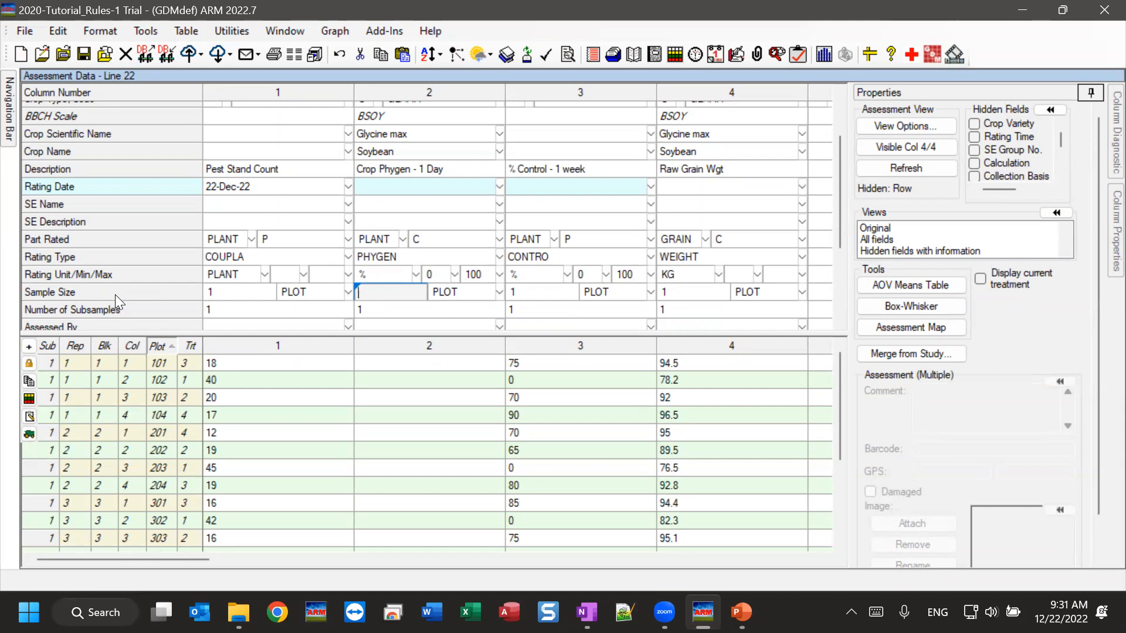
- Make the Sample Size field in data column 2 Required with the condition "With assessment data"
{"action": "right_click", "coordinate": [381, 292]}
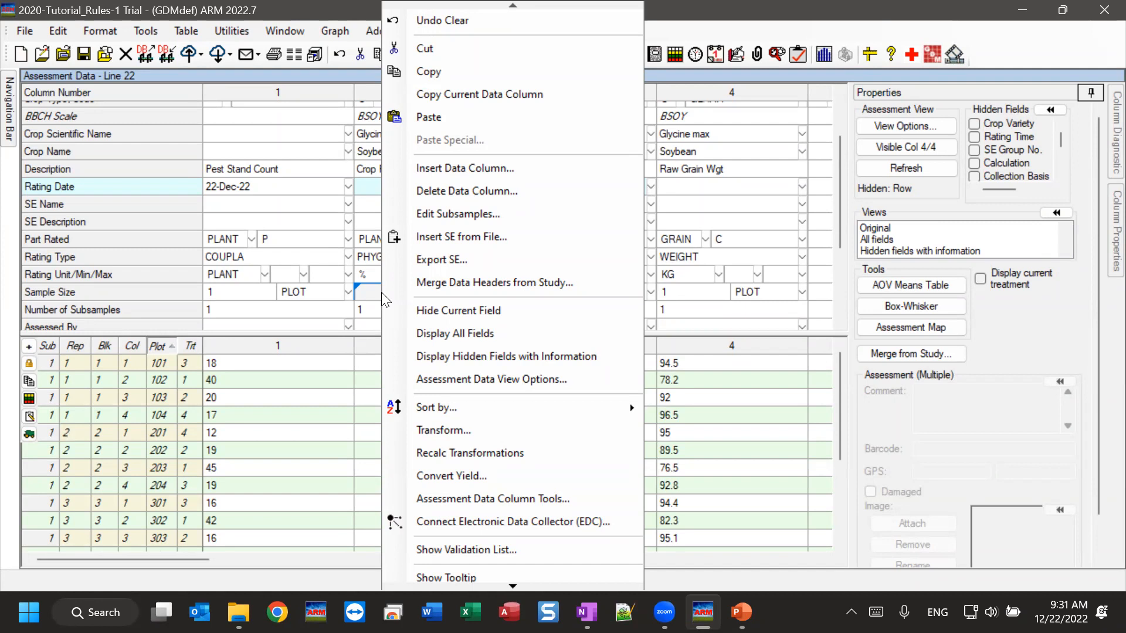
{"action": "right_click", "coordinate": [365, 292]}
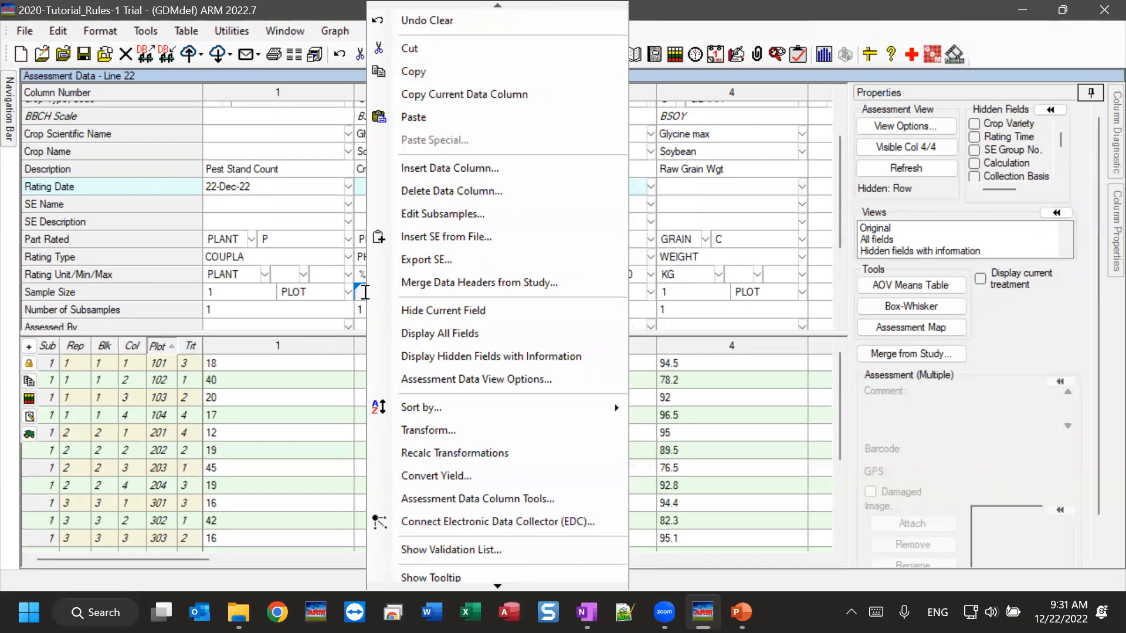
{"action": "mouse_move", "coordinate": [496, 585]}
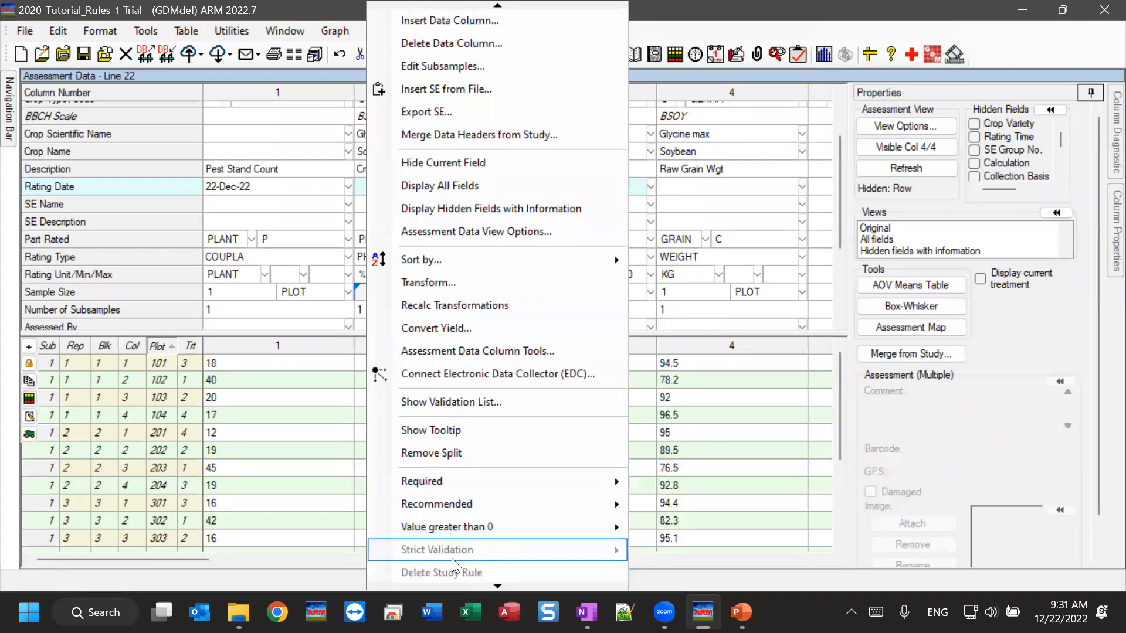
{"action": "mouse_move", "coordinate": [403, 481]}
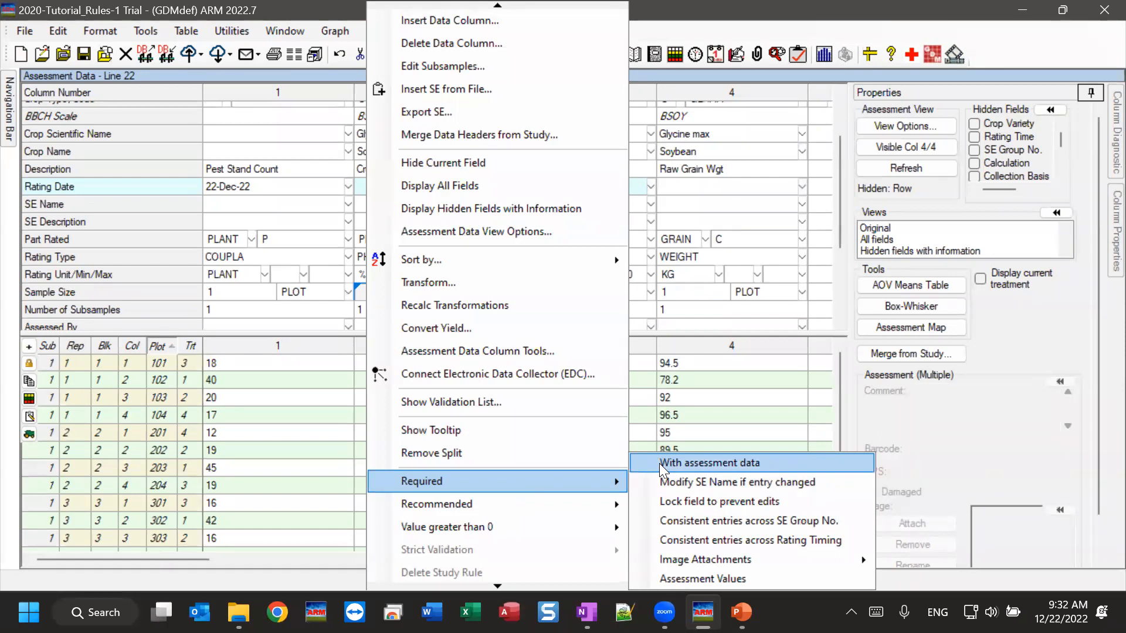
{"action": "left_click", "coordinate": [701, 462]}
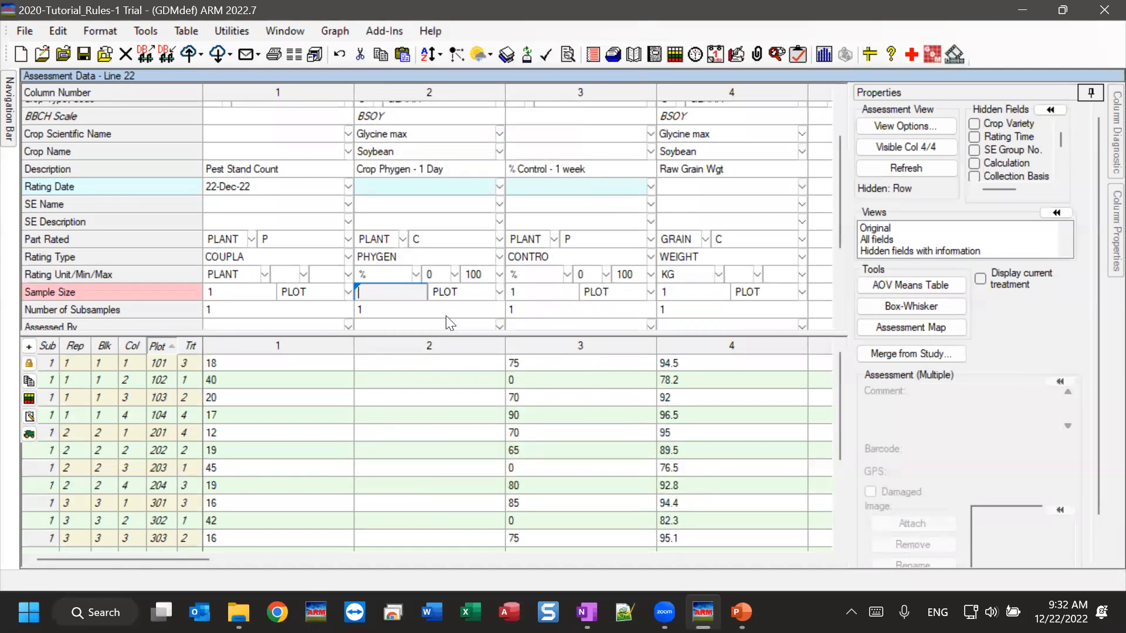
{"action": "left_click", "coordinate": [388, 302]}
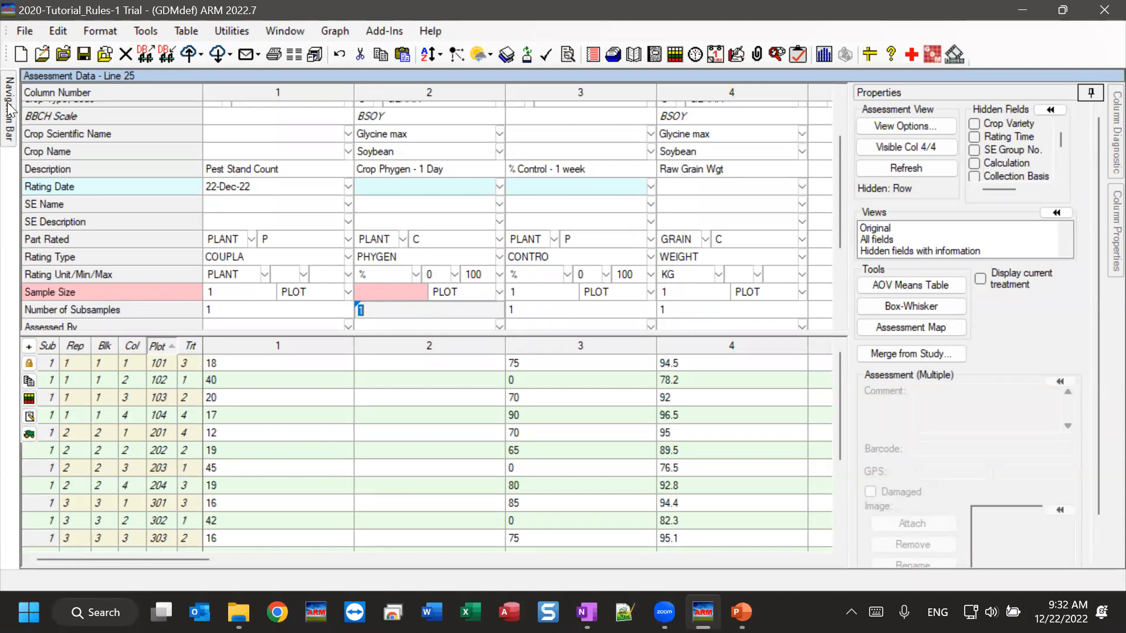
- Open the trial's Study Rules and review the list of rules, including the one for Sample Size
{"action": "mouse_move", "coordinate": [8, 108]}
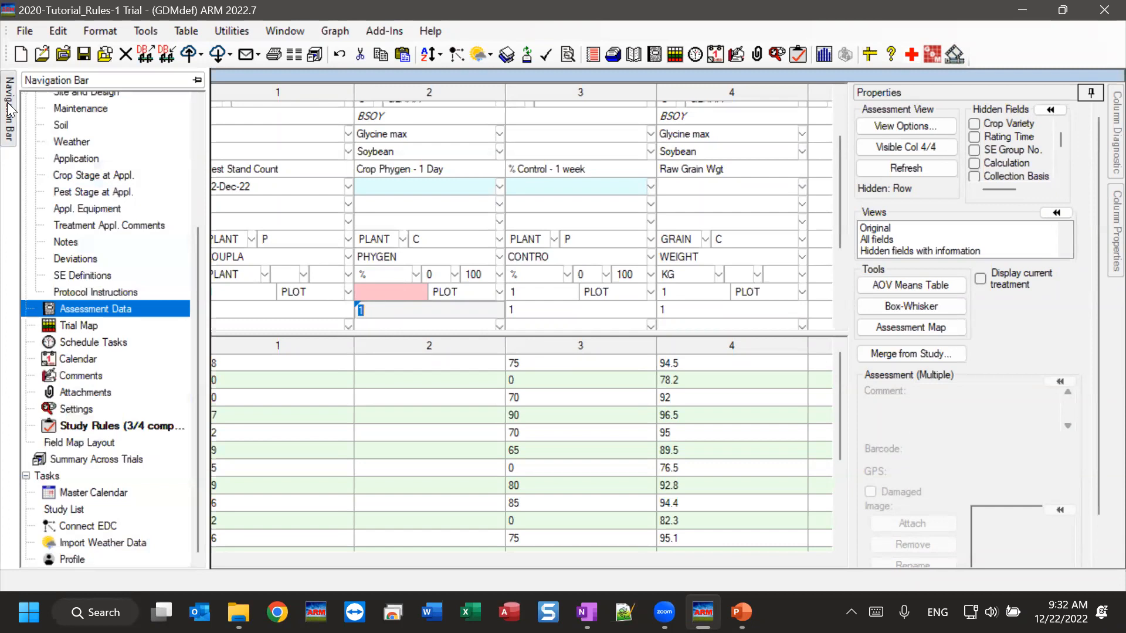
{"action": "left_click", "coordinate": [81, 424]}
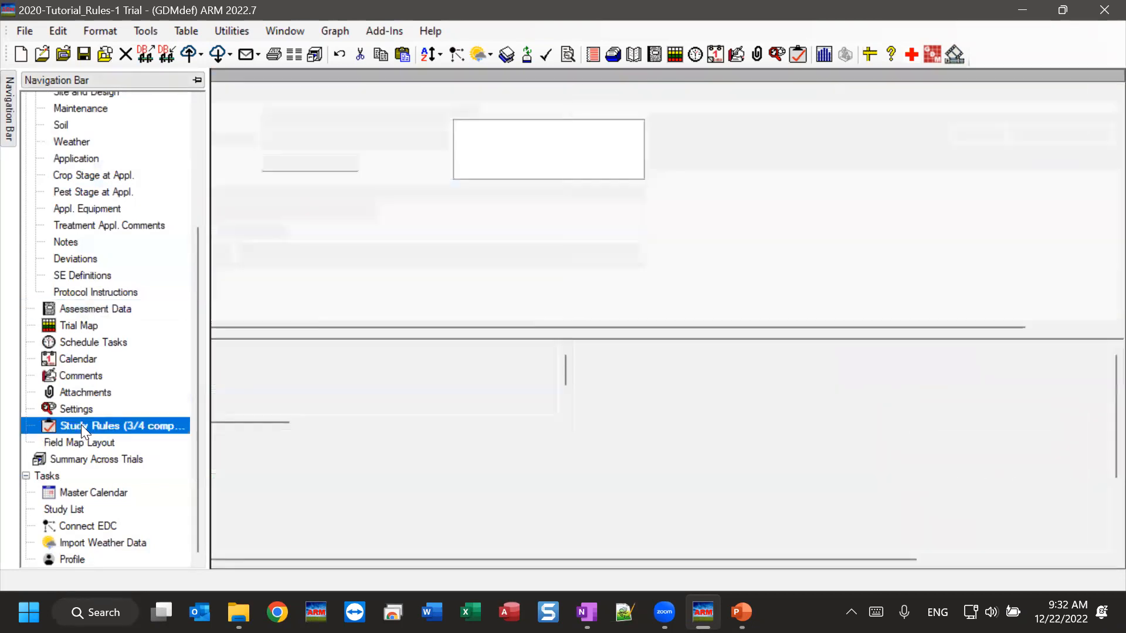
{"action": "left_click", "coordinate": [479, 525]}
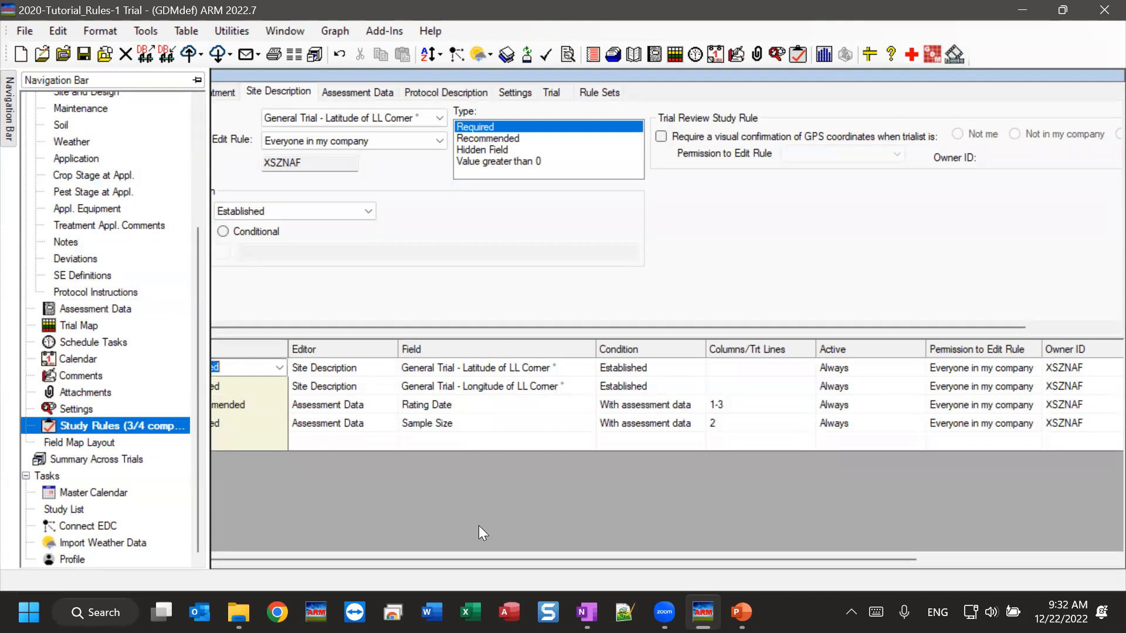
{"action": "left_click", "coordinate": [280, 368]}
{"action": "left_click", "coordinate": [448, 501]}
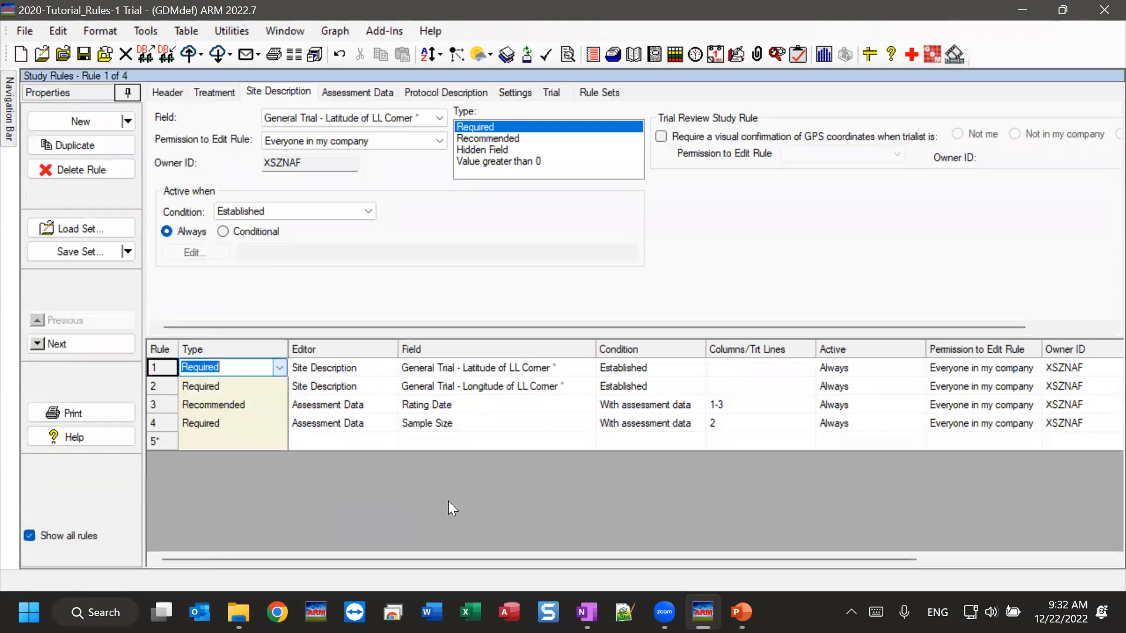
- Select the Sample Size rule and clear its column restriction so it applies to all data columns
{"action": "left_click", "coordinate": [161, 425]}
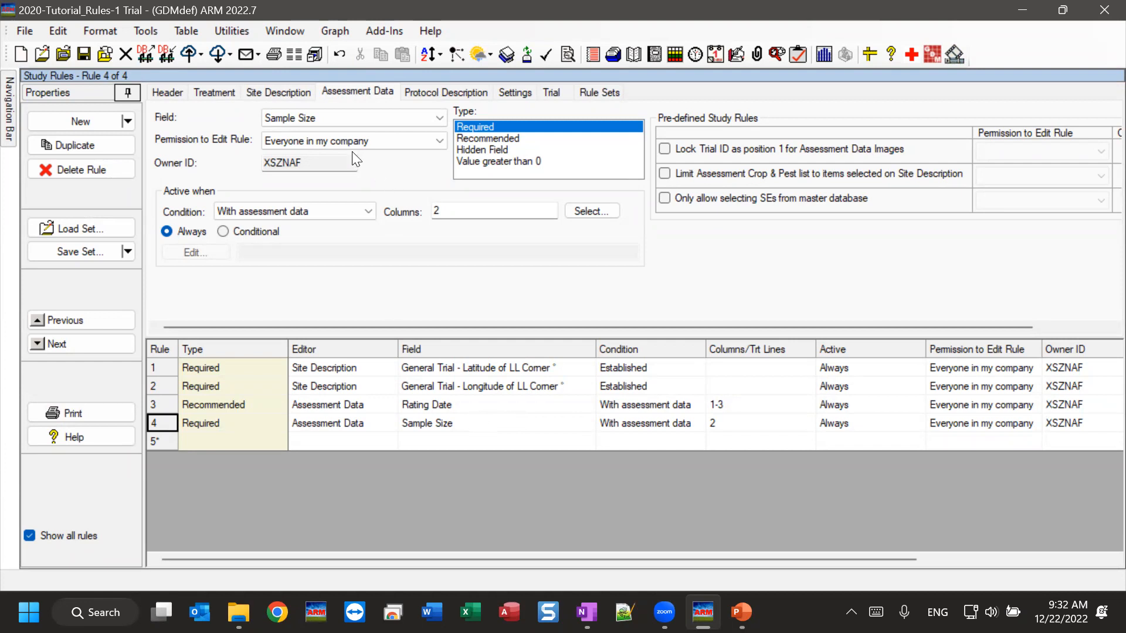
{"action": "left_click", "coordinate": [466, 208]}
{"action": "key", "text": "BackSpace"}
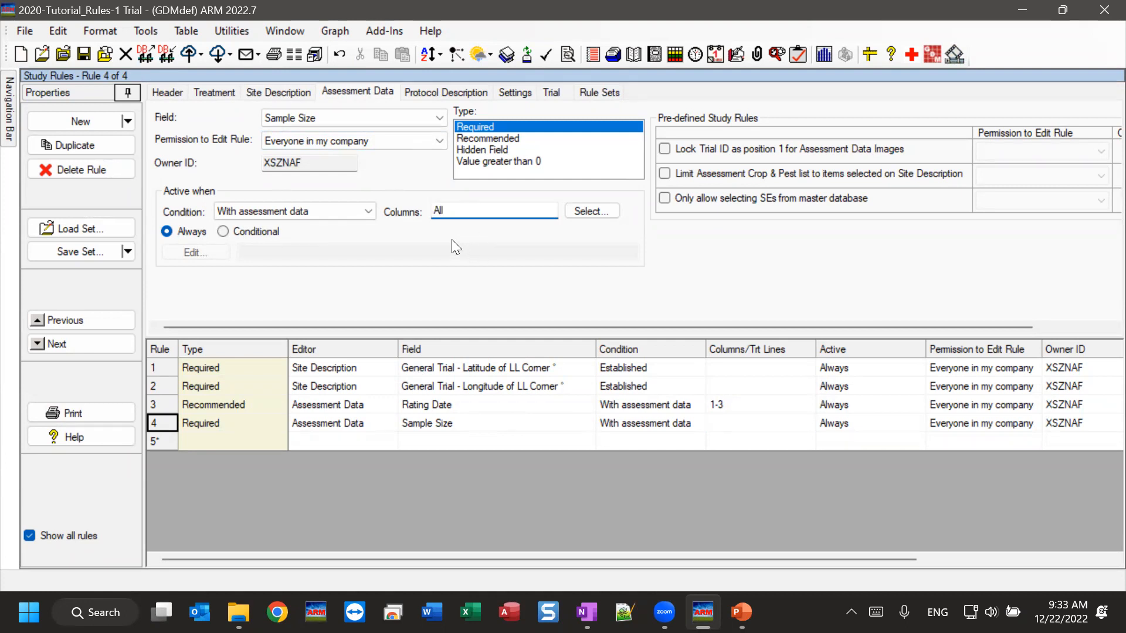
- Try restricting the Sample Size rule to columns 2-4, and replace that range with column 2
{"action": "double_click", "coordinate": [440, 211]}
{"action": "type", "text": "2-4"}
{"action": "key", "text": "BackSpace"}
{"action": "key", "text": "BackSpace"}
{"action": "key", "text": "BackSpace"}
{"action": "type", "text": "2"}
{"action": "key", "text": "Delete"}
{"action": "key", "text": "Delete"}
{"action": "key", "text": "Delete"}
- Switch to the Study Rules.pptx presentation in PowerPoint to view the Validation slide, and return to ARM
{"action": "left_click", "coordinate": [741, 611]}
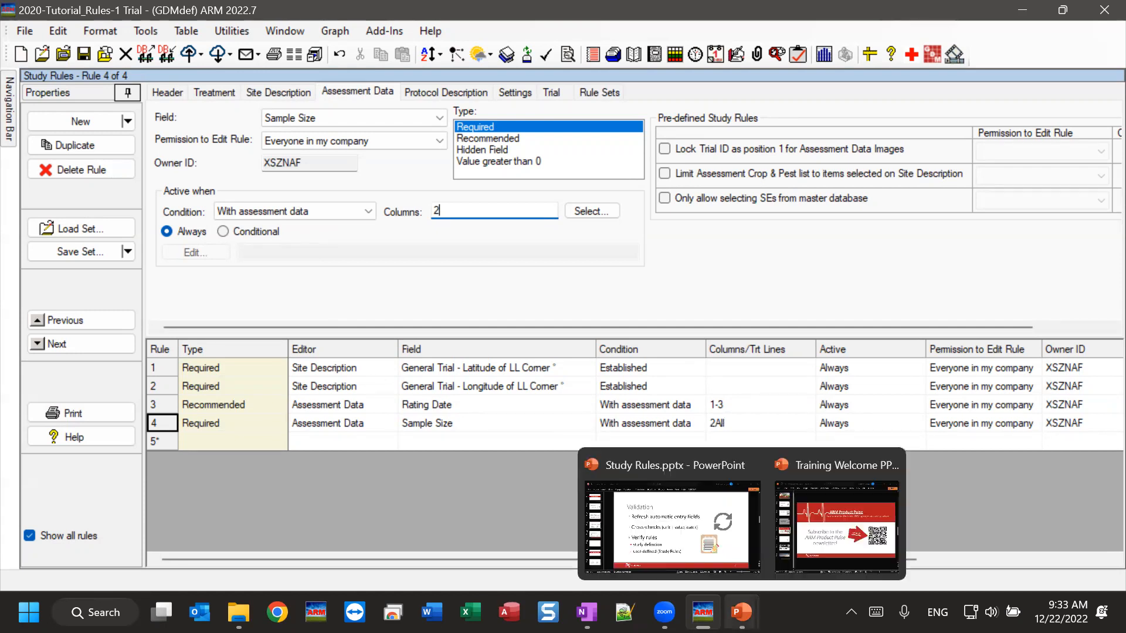
{"action": "left_click", "coordinate": [671, 519]}
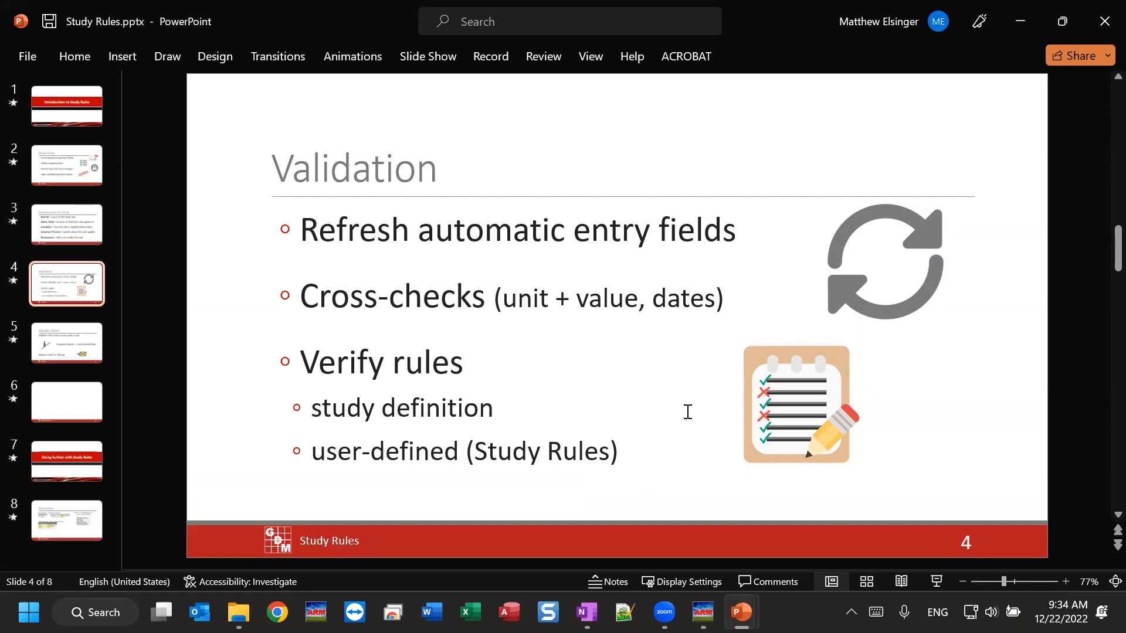
{"action": "left_click", "coordinate": [1022, 22]}
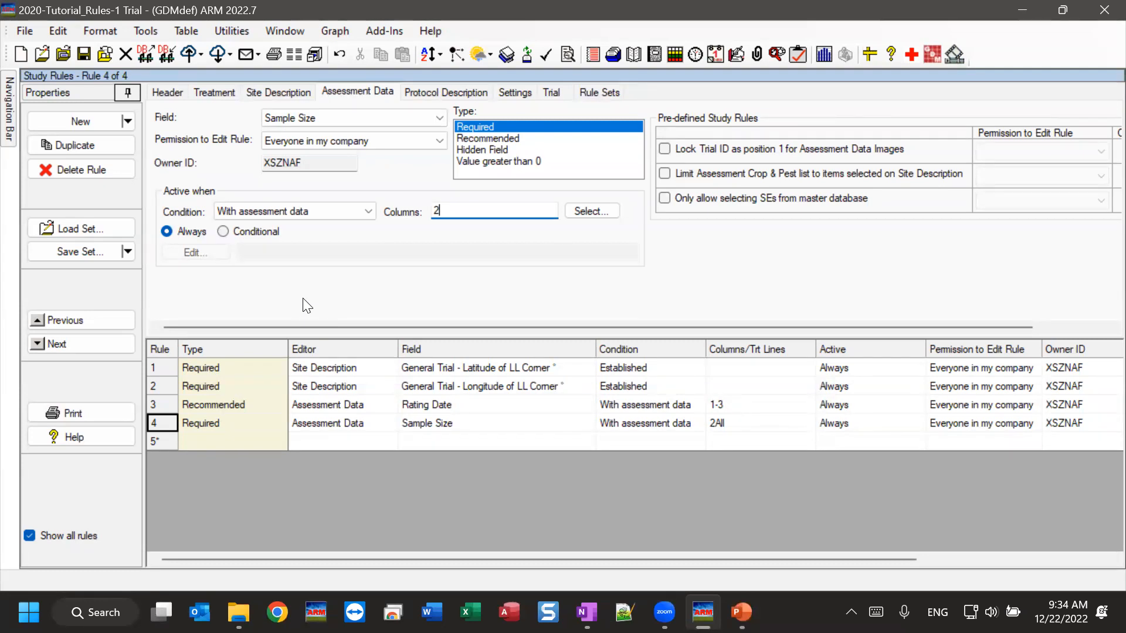
- Set the Sample Size rule's columns to All and leave the new rule row blank
{"action": "double_click", "coordinate": [449, 210]}
{"action": "type", "text": "All"}
{"action": "left_click", "coordinate": [231, 443]}
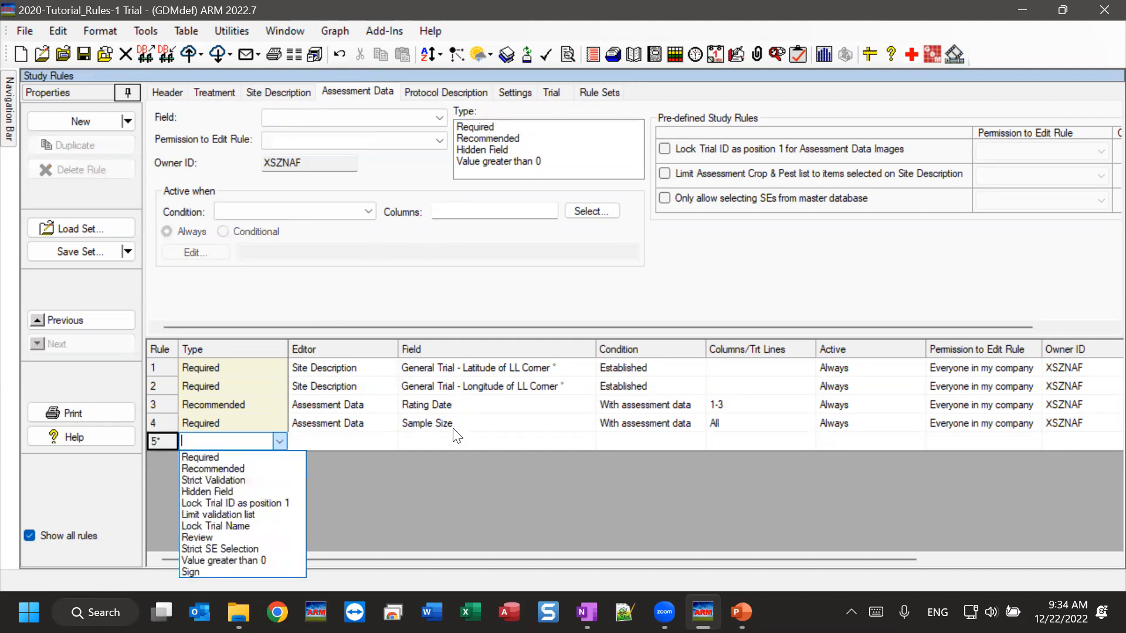
{"action": "left_click", "coordinate": [379, 293]}
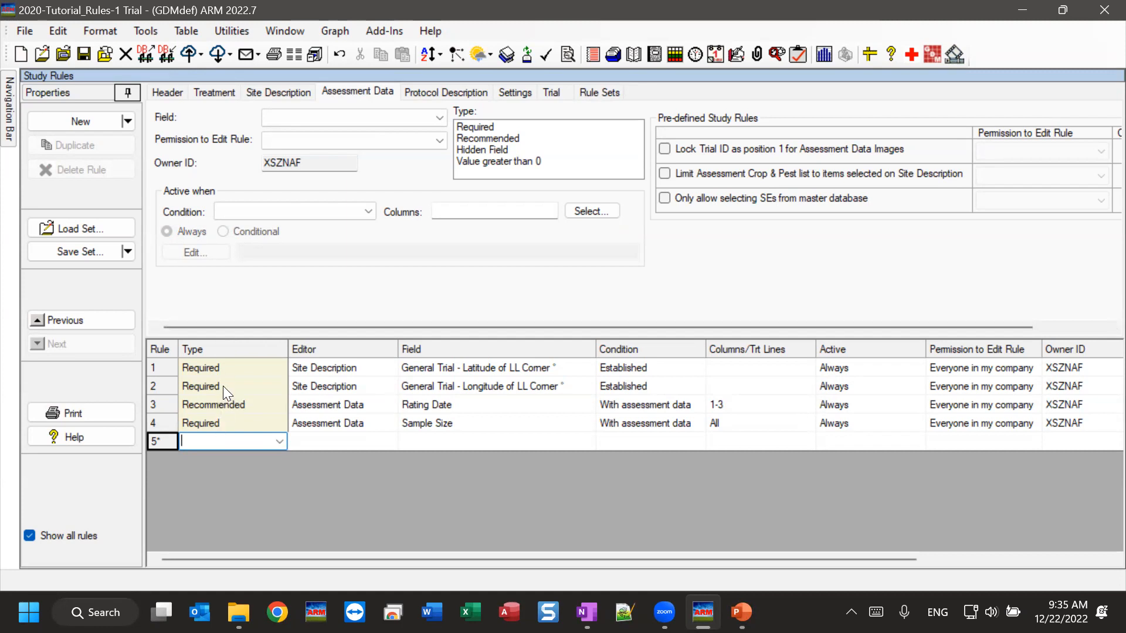
- Save the current rules as a rule set file named "General rules for every study" in the GDMdef folder
{"action": "left_click", "coordinate": [99, 255]}
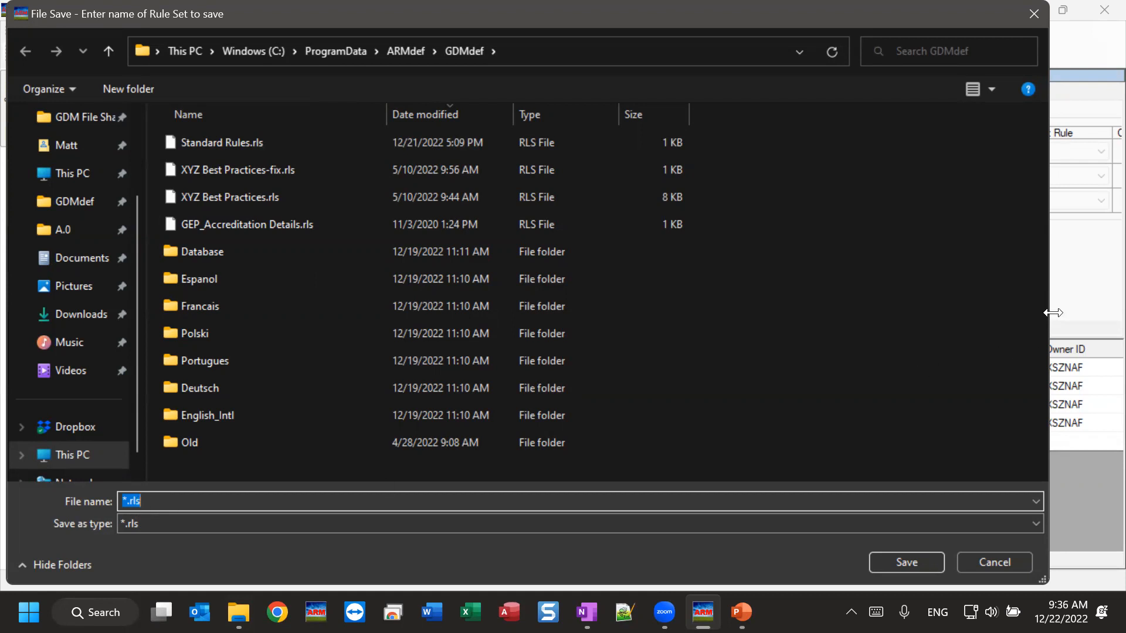
{"action": "left_click_drag", "start_coordinate": [1053, 312], "coordinate": [756, 312]}
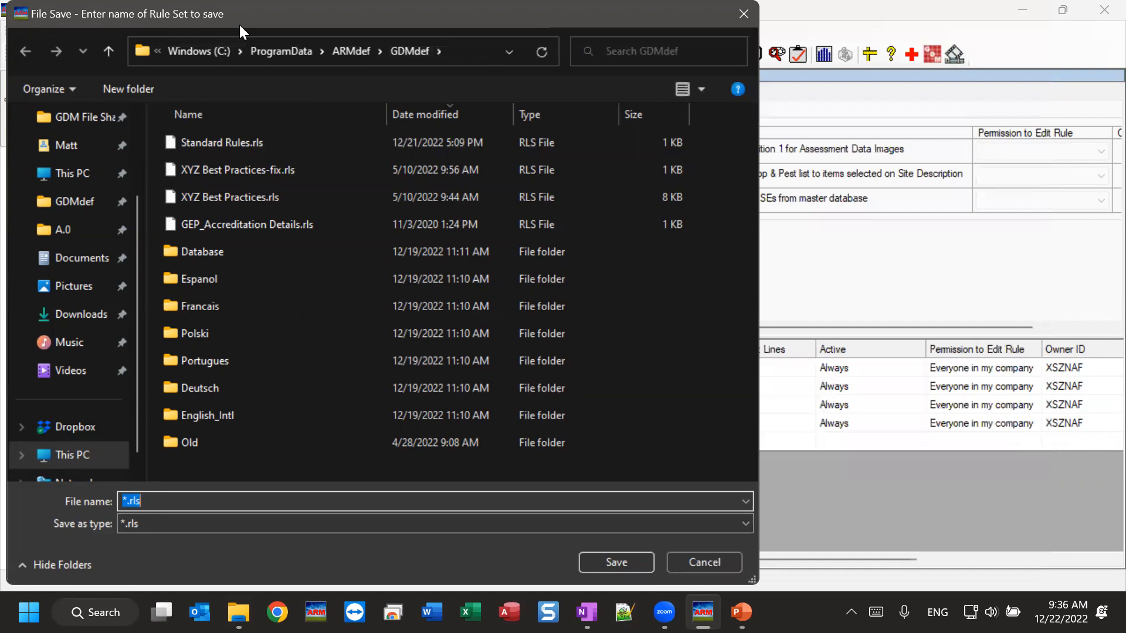
{"action": "left_click_drag", "start_coordinate": [239, 24], "coordinate": [600, 25]}
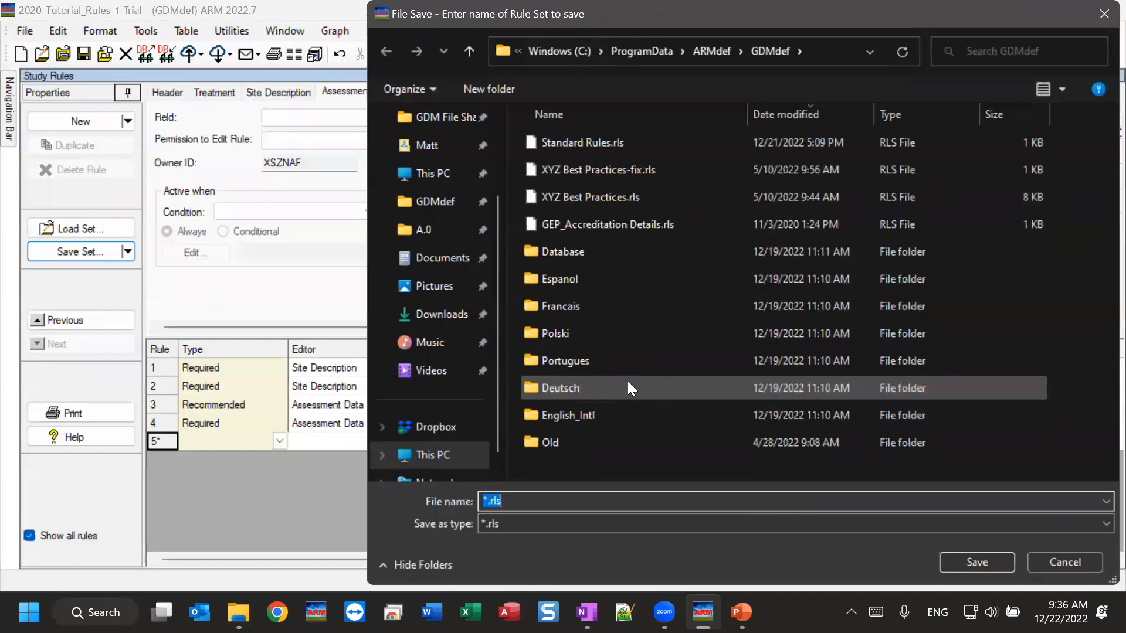
{"action": "type", "text": "Gern"}
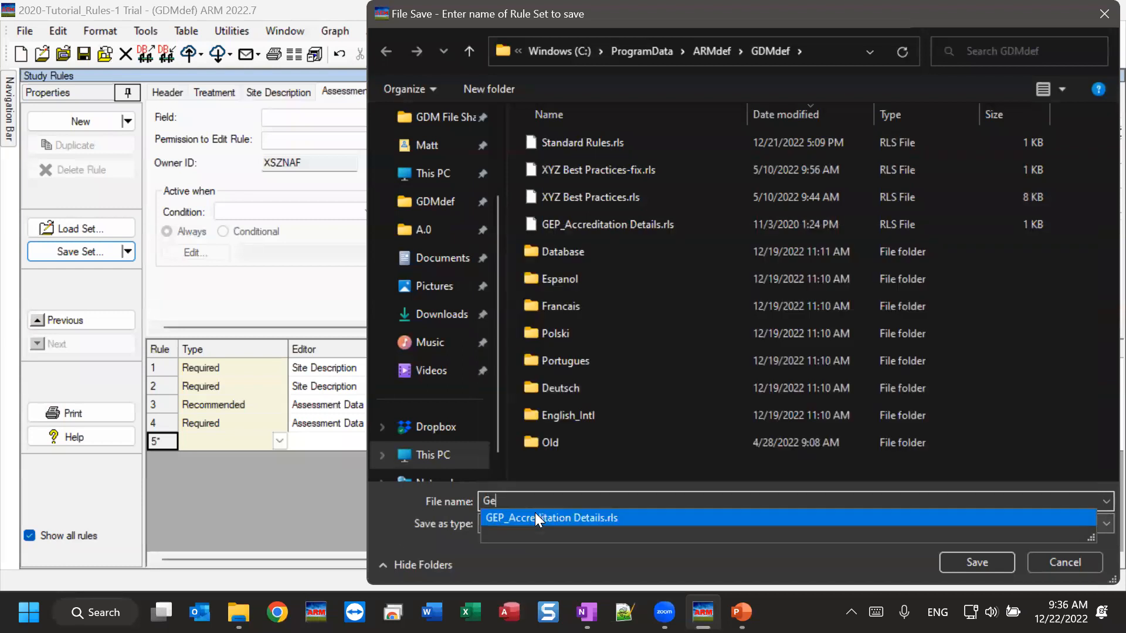
{"action": "type", "text": "al rules for a"}
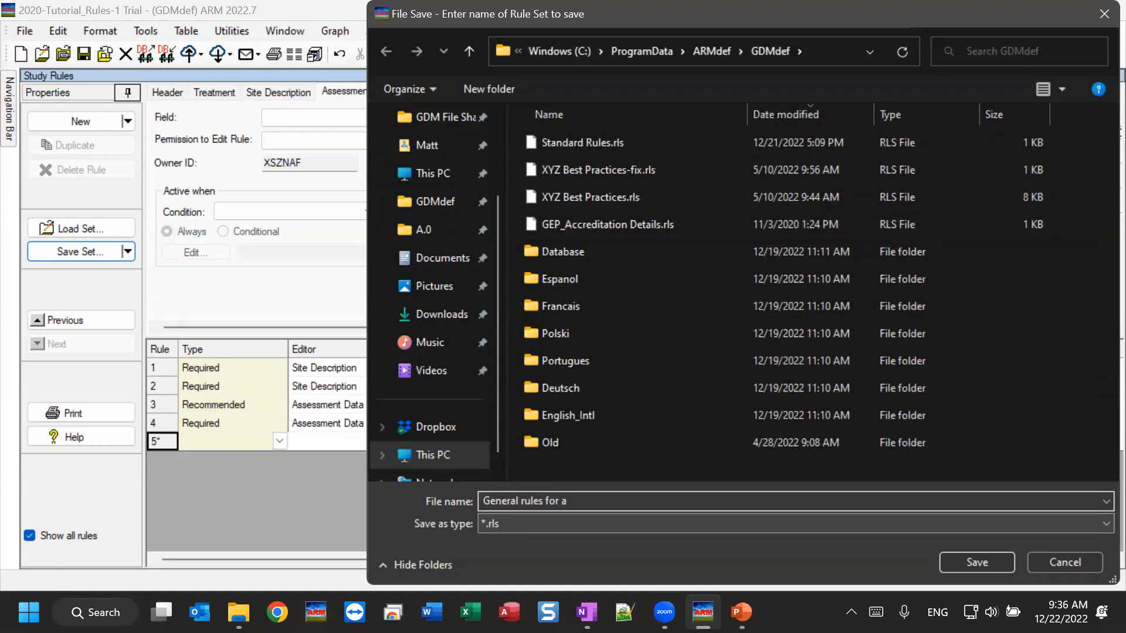
{"action": "key", "text": "BackSpace"}
{"action": "type", "text": "every study"}
{"action": "left_click", "coordinate": [975, 560]}
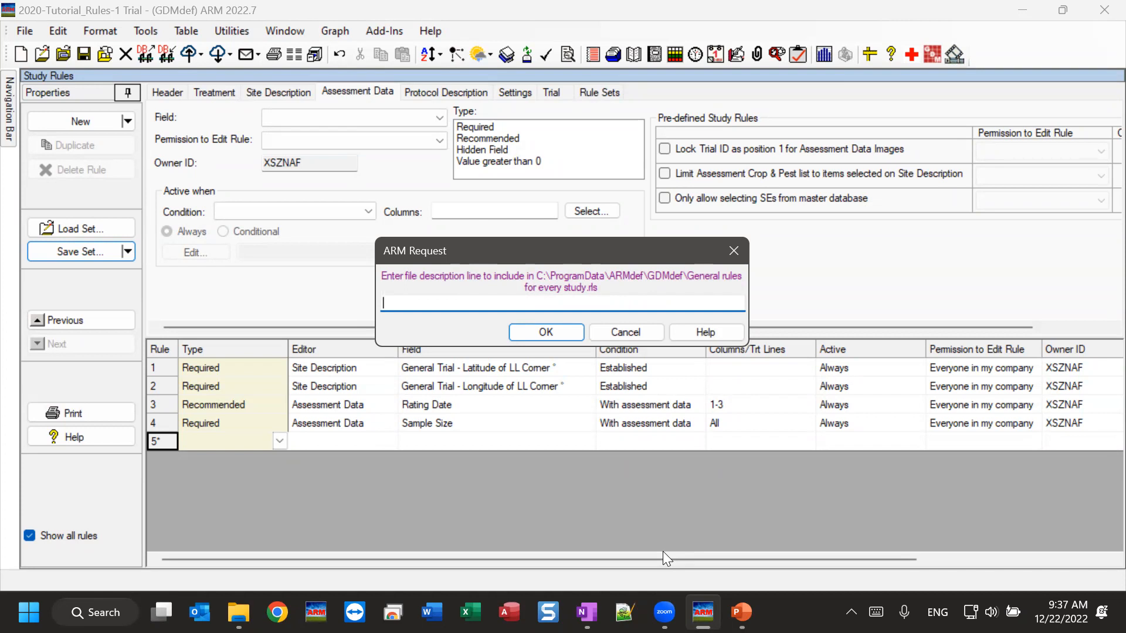
- Give the saved rule set the description "GDM standard rules for any study that we perform"
{"action": "type", "text": "GDM standard rules for any study that we prform"}
{"action": "key", "text": "BackSpace"}
{"action": "key", "text": "BackSpace"}
{"action": "key", "text": "BackSpace"}
{"action": "key", "text": "BackSpace"}
{"action": "key", "text": "BackSpace"}
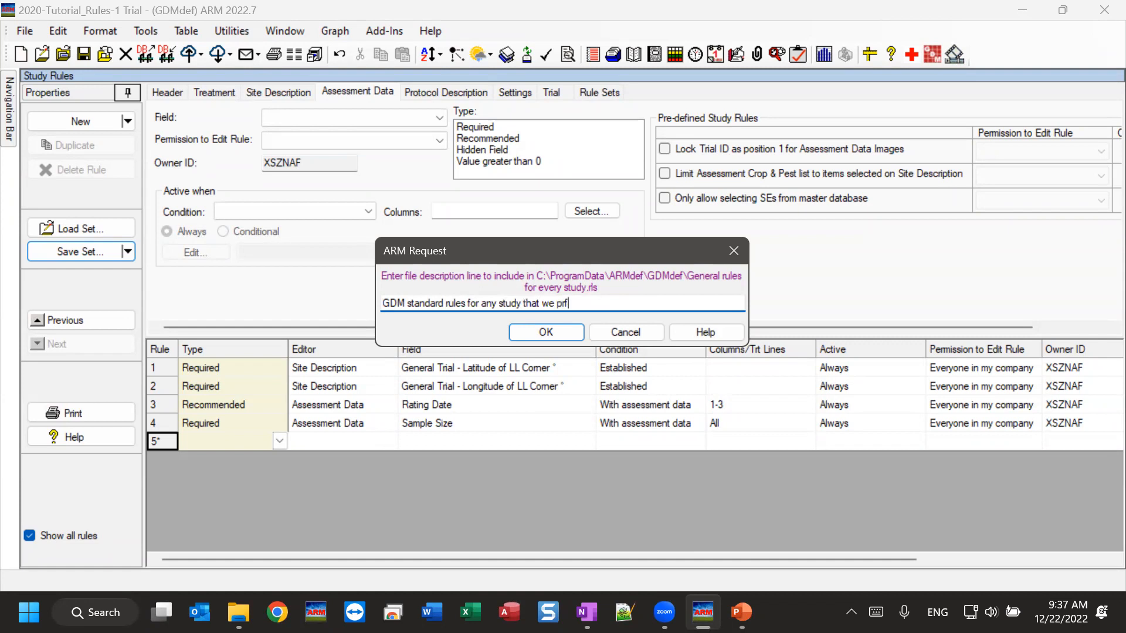
{"action": "type", "text": "erform"}
{"action": "left_click", "coordinate": [538, 333]}
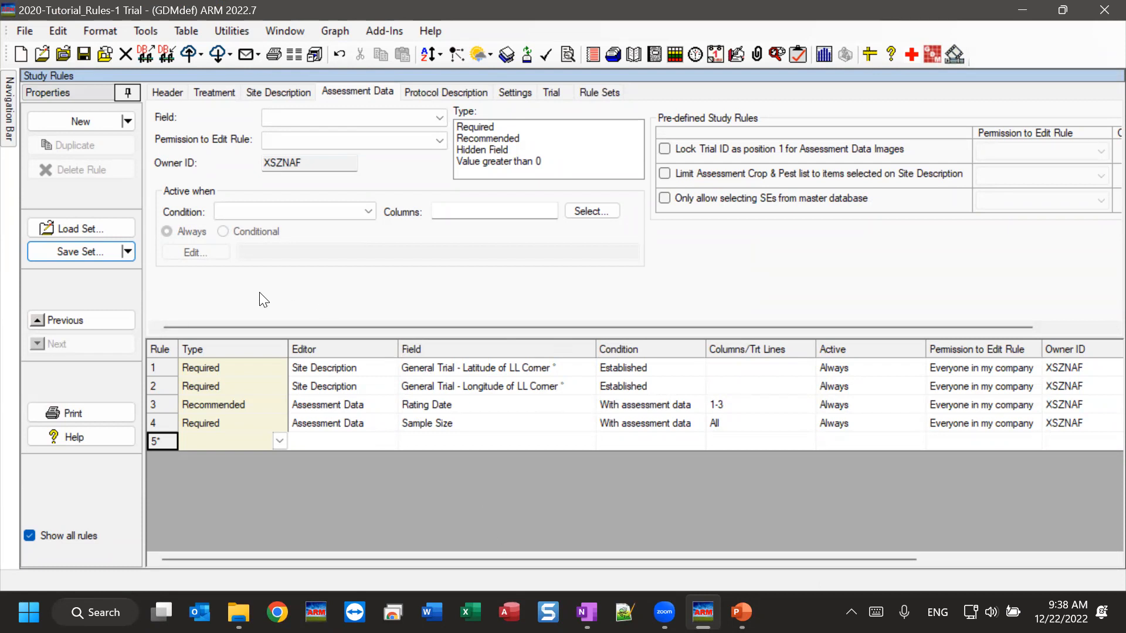
- Highlight all four study rules and close the trial without saving changes
{"action": "left_click", "coordinate": [152, 370]}
{"action": "left_click_drag", "start_coordinate": [150, 371], "coordinate": [155, 422]}
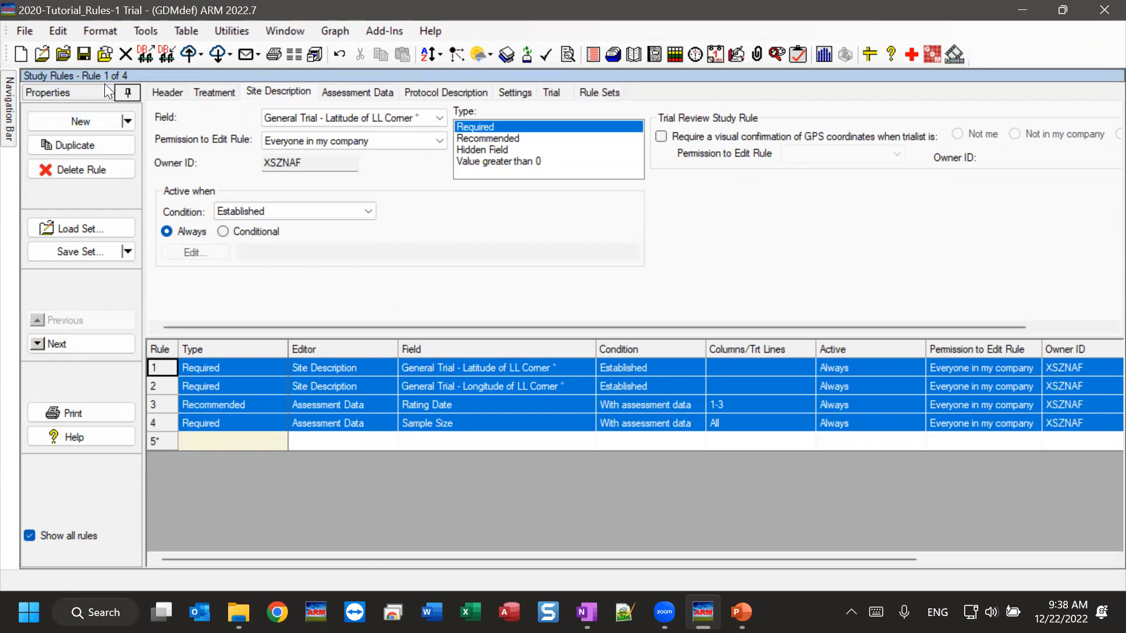
{"action": "left_click", "coordinate": [126, 54]}
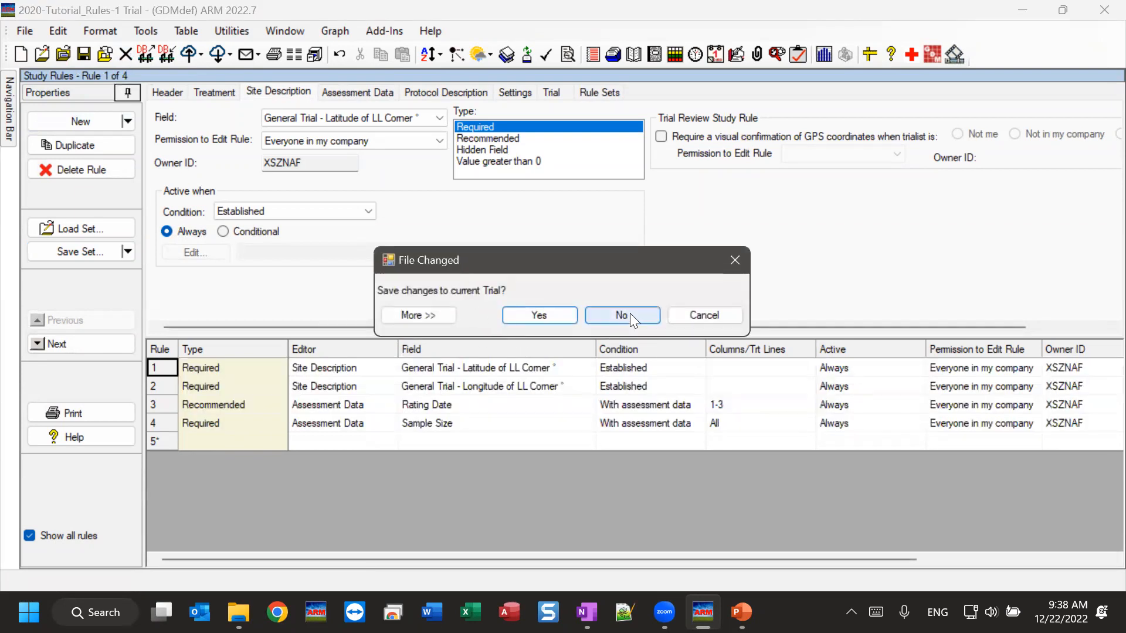
{"action": "left_click", "coordinate": [640, 316]}
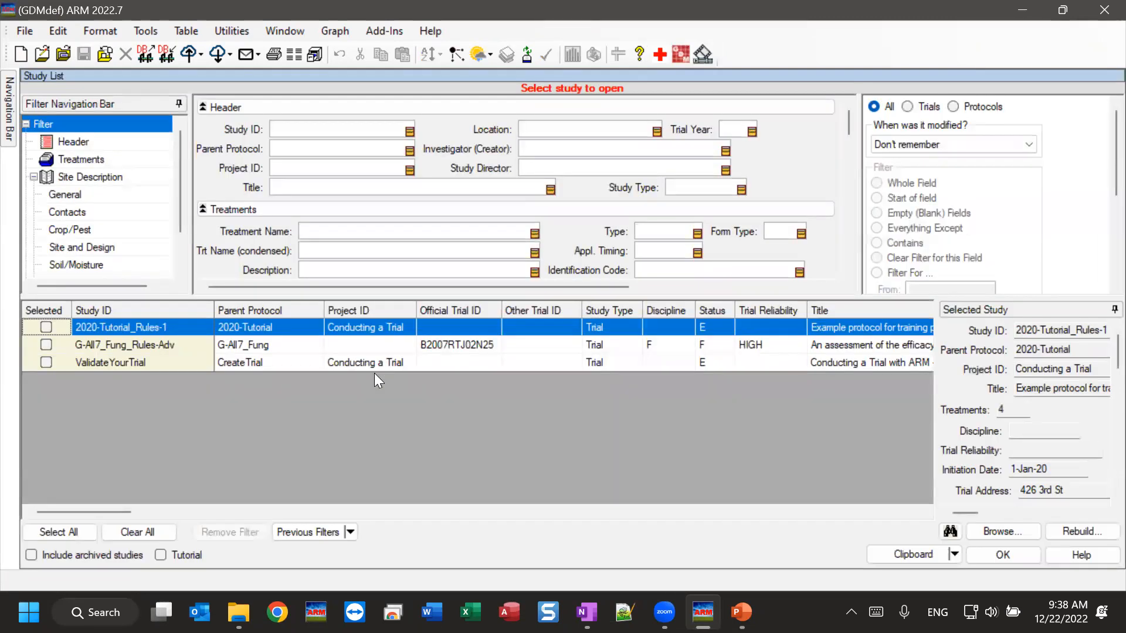
- Create a new protocol with metric treatment units and the Default settings, without GLP/GEP
{"action": "left_click", "coordinate": [13, 31]}
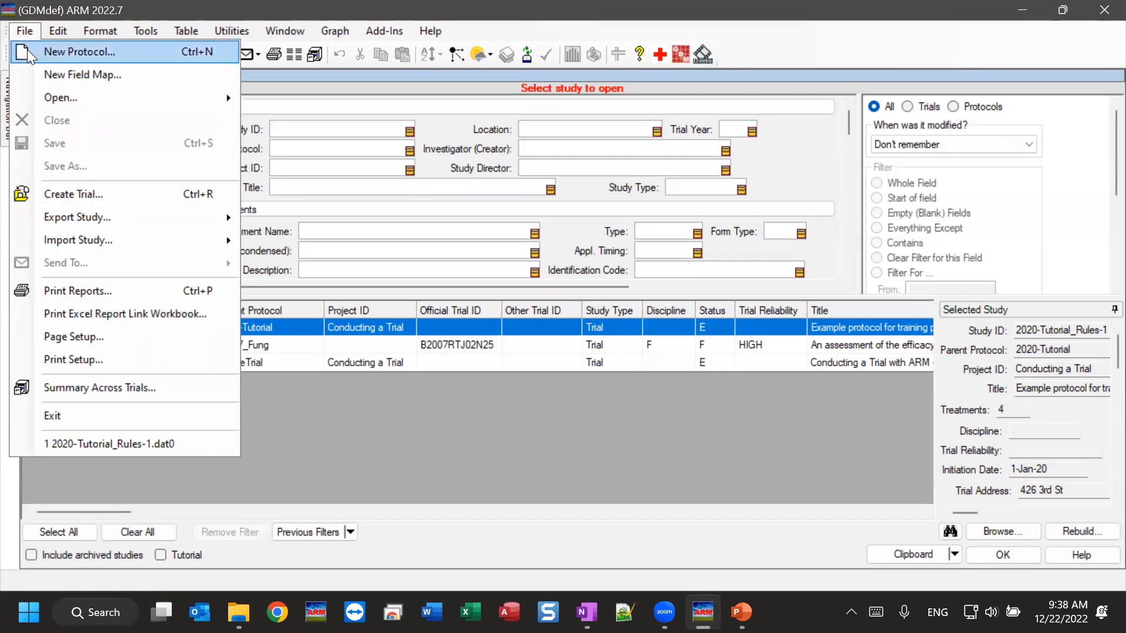
{"action": "left_click", "coordinate": [62, 50]}
{"action": "left_click", "coordinate": [664, 395]}
{"action": "left_click", "coordinate": [807, 399]}
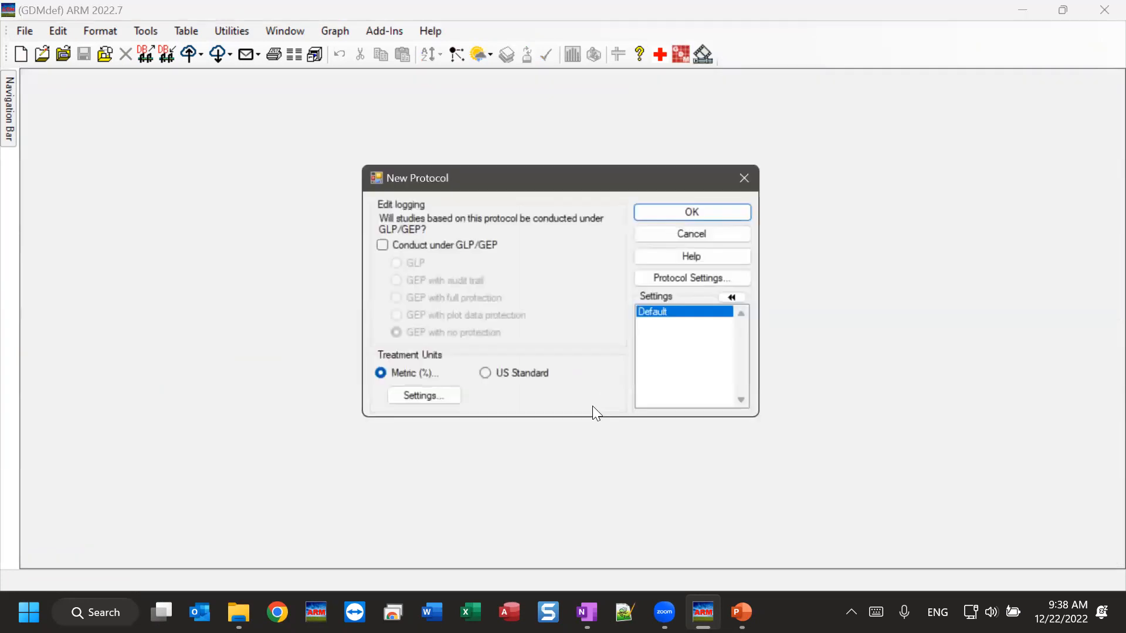
{"action": "left_click", "coordinate": [687, 213]}
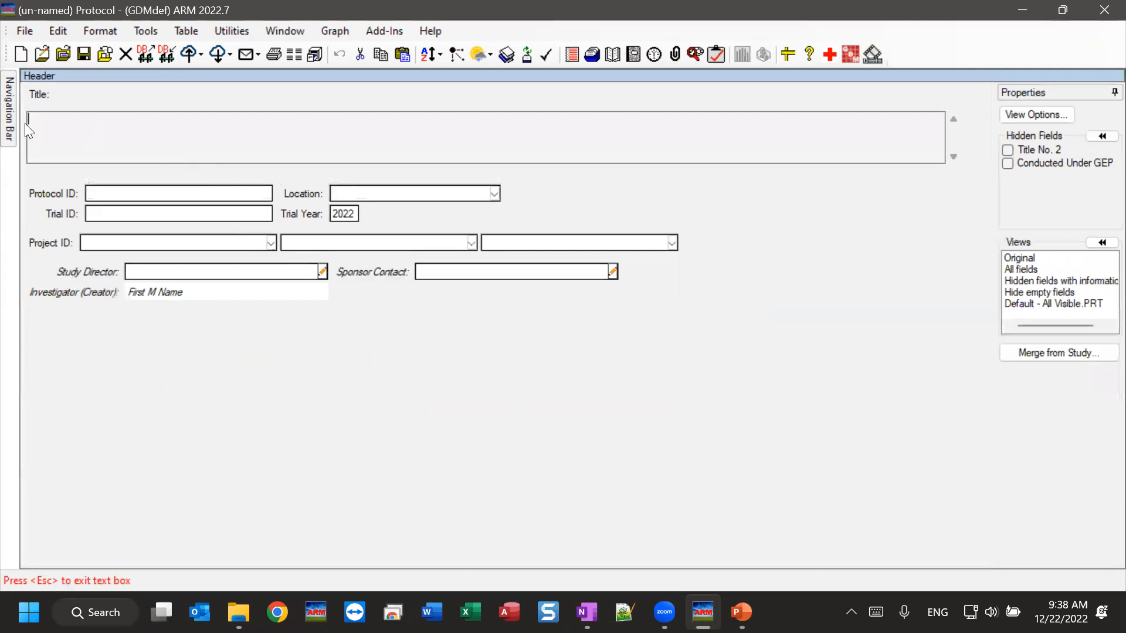
- Open the new protocol's Study Rules and show its loaded and available rule sets
{"action": "left_click", "coordinate": [286, 28]}
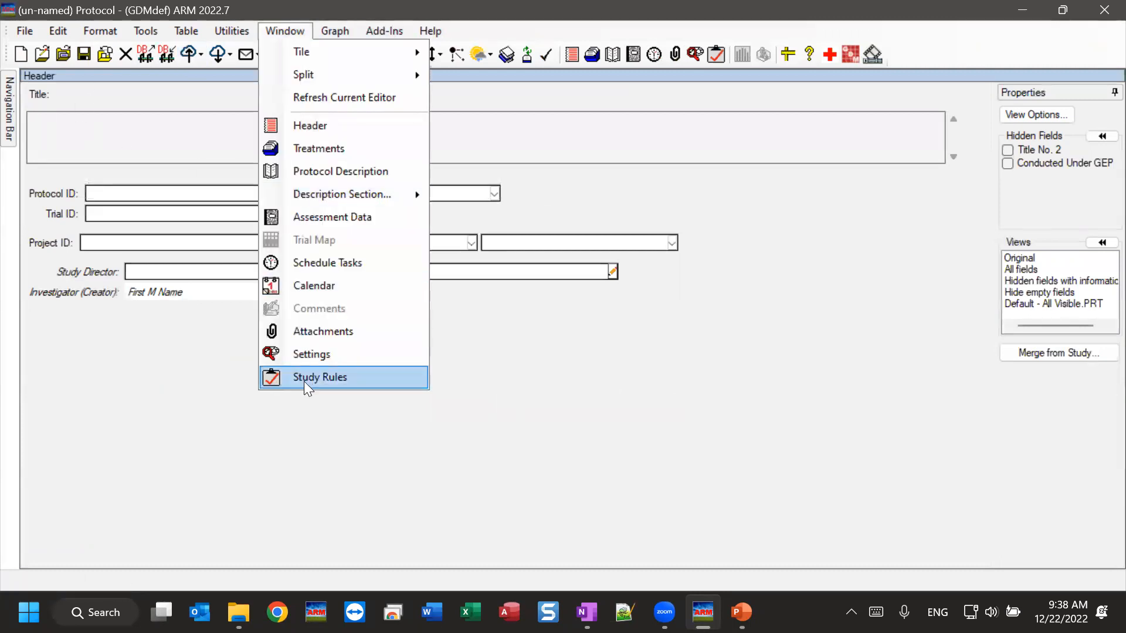
{"action": "left_click", "coordinate": [283, 377]}
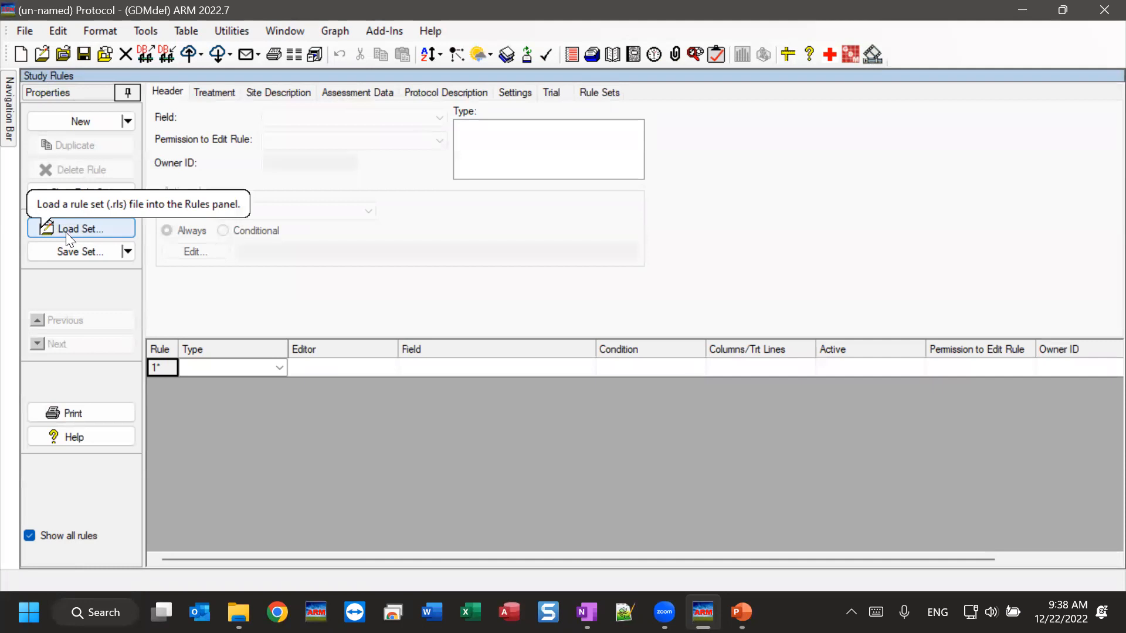
{"action": "left_click", "coordinate": [599, 92]}
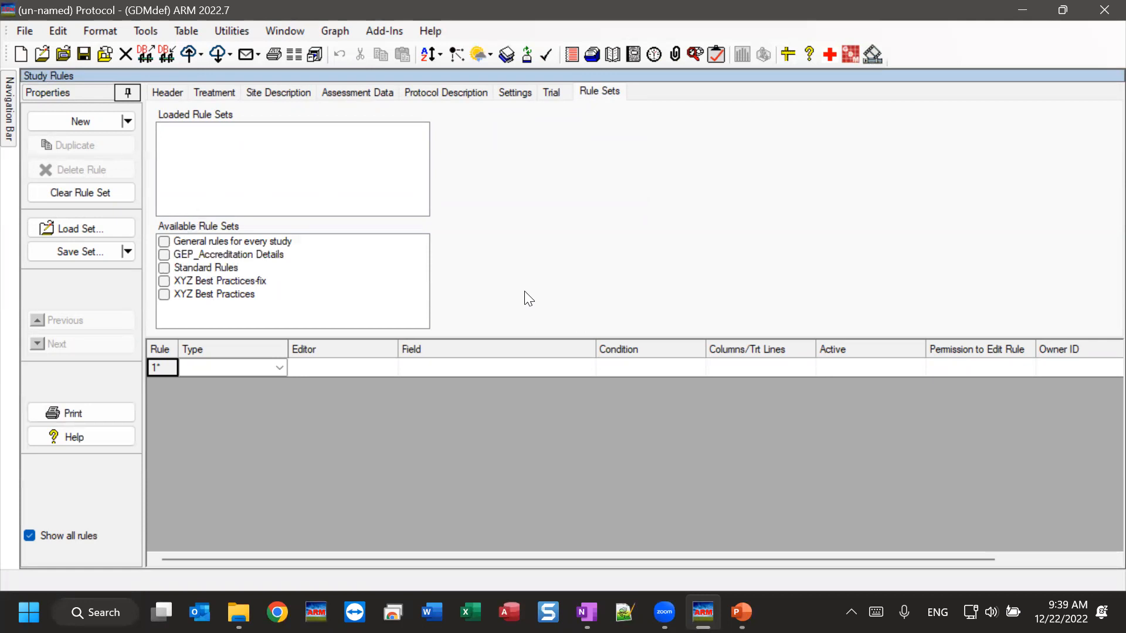
- Check the description of General rules for every study.rls in the rule set file list without loading it
{"action": "left_click", "coordinate": [71, 228]}
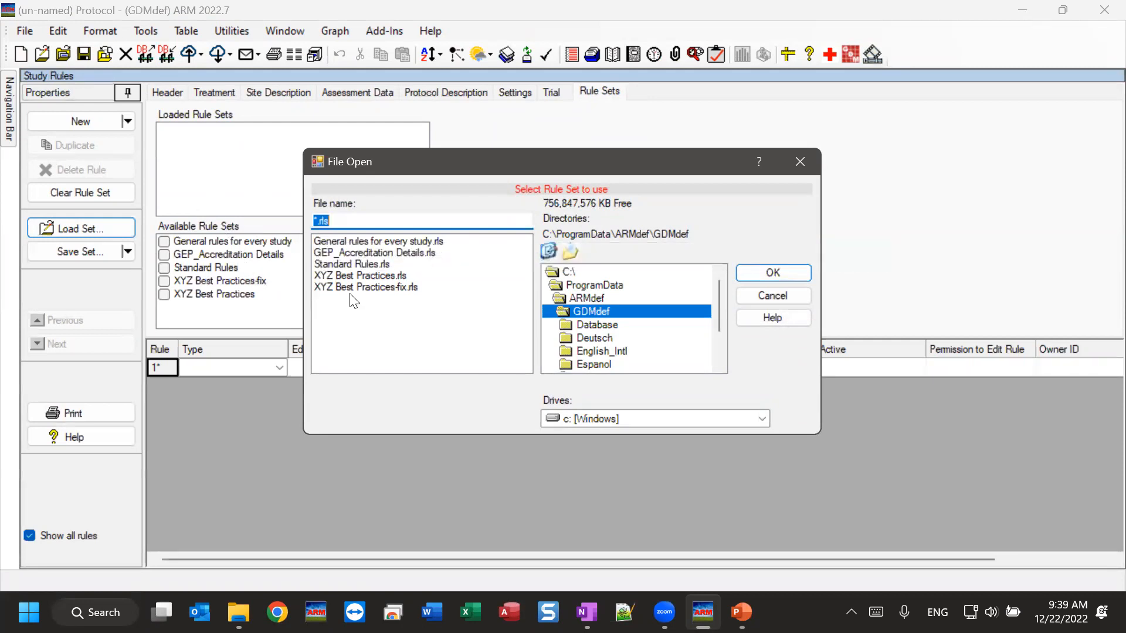
{"action": "left_click", "coordinate": [354, 241]}
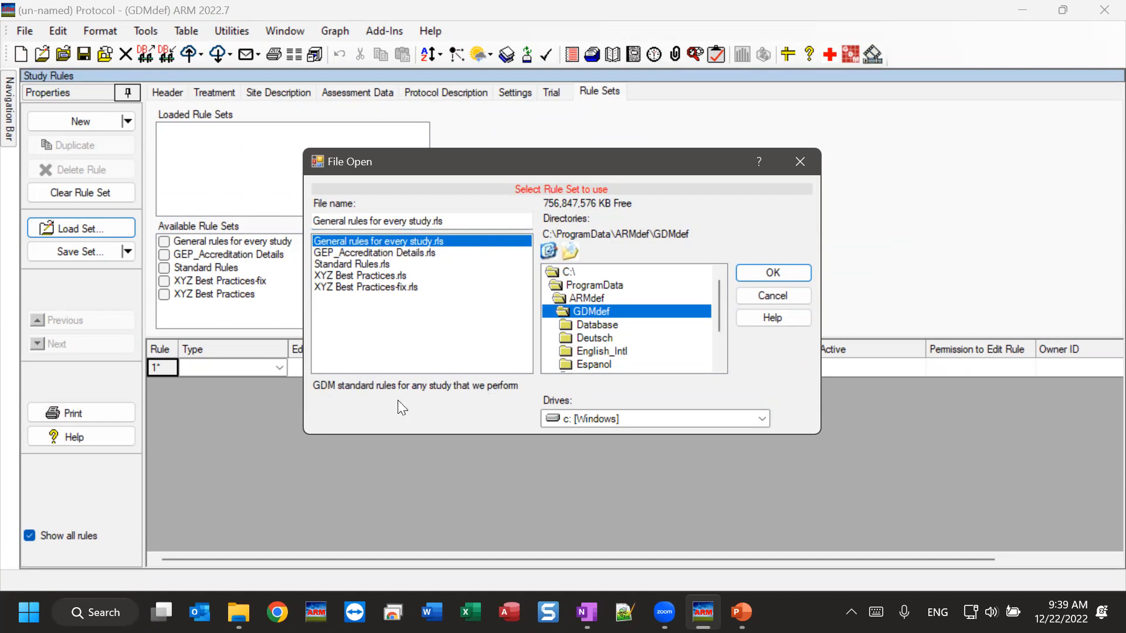
{"action": "left_click", "coordinate": [767, 297]}
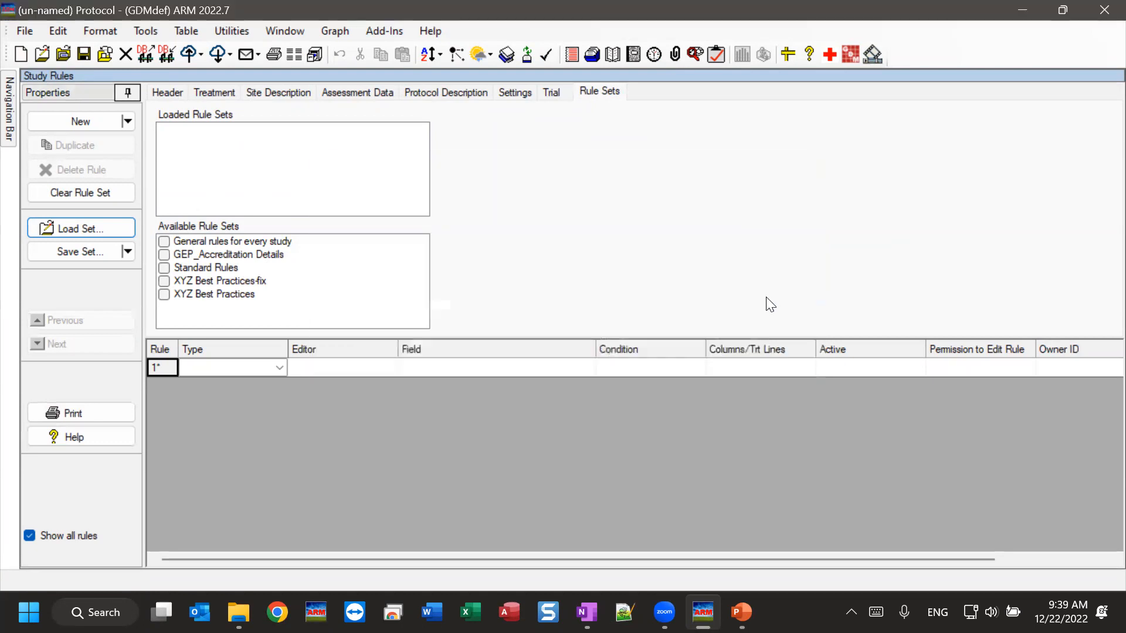
- Load the "General rules for every study" and "XYZ Best Practices" rule sets into the protocol and review the combined rules
{"action": "left_click", "coordinate": [165, 242]}
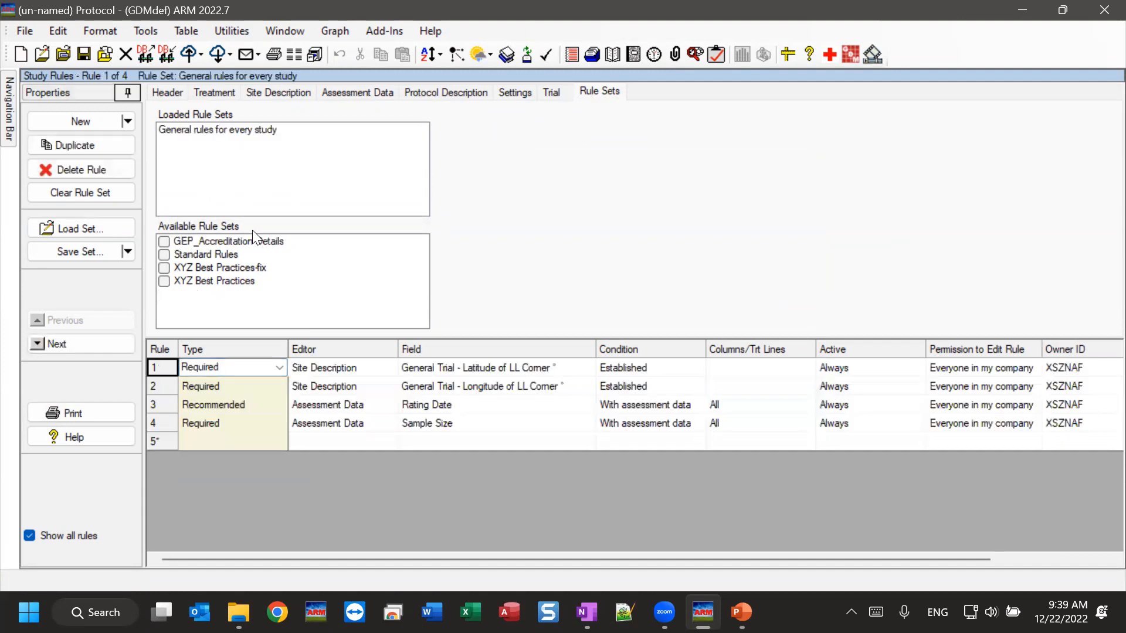
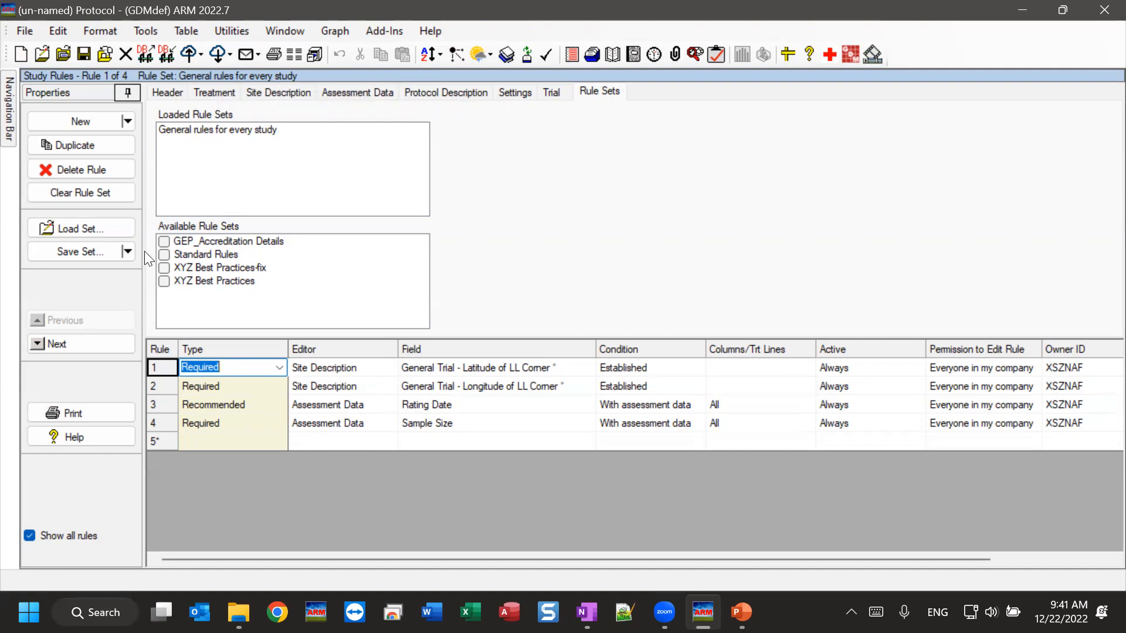
{"action": "left_click", "coordinate": [166, 283]}
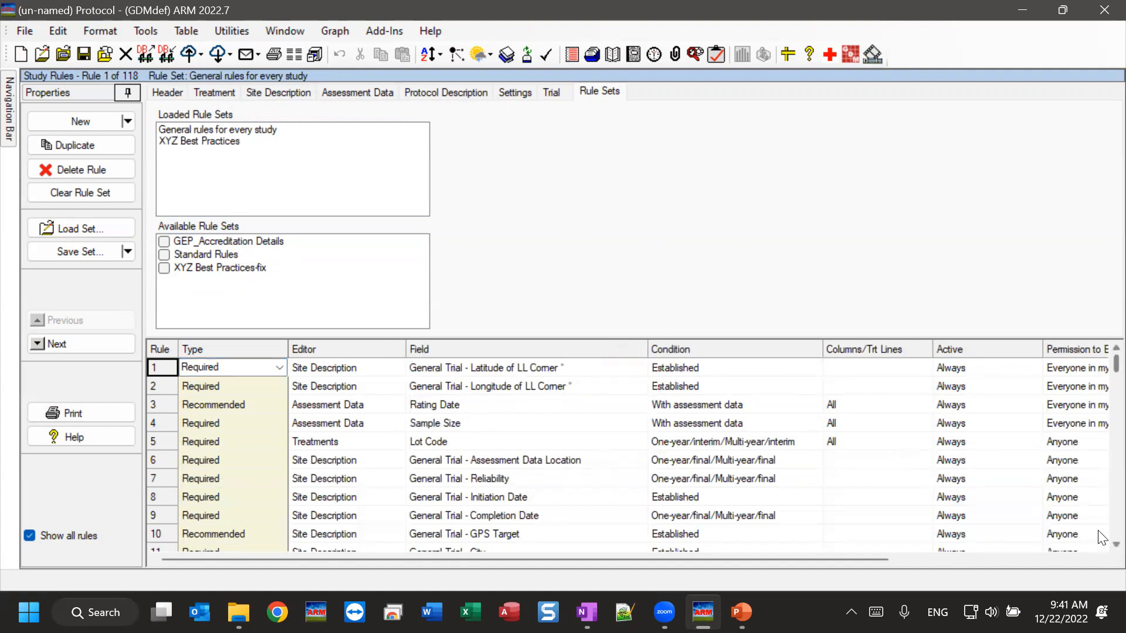
{"action": "scroll", "coordinate": [1098, 546], "scroll_direction": "down", "scroll_amount": 6}
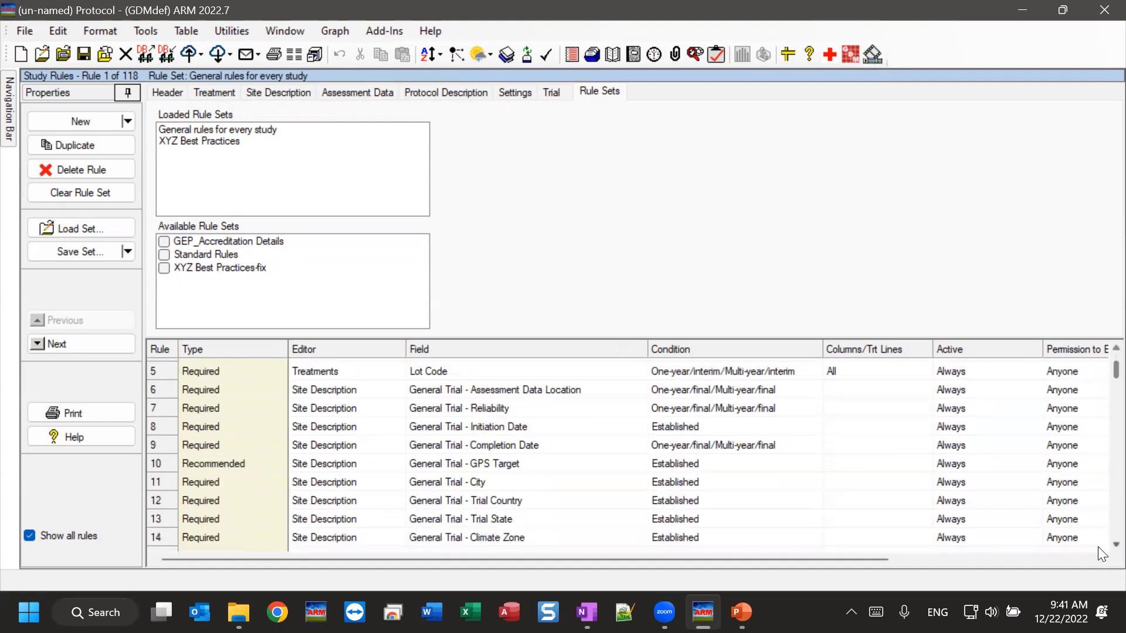
{"action": "scroll", "coordinate": [1098, 547], "scroll_direction": "down", "scroll_amount": 9}
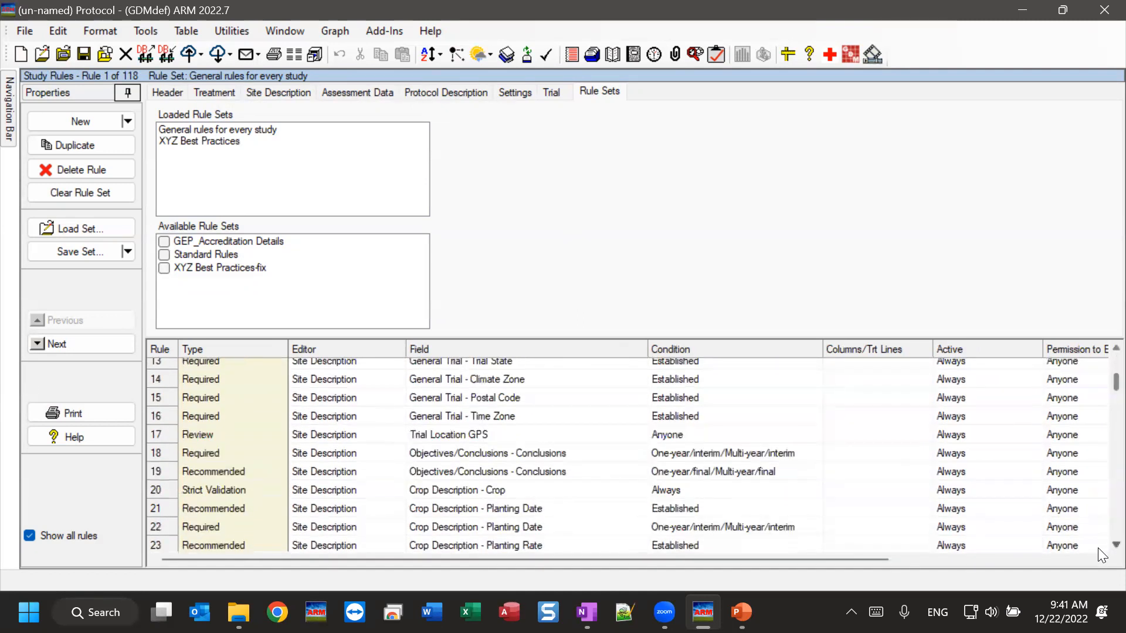
{"action": "scroll", "coordinate": [1098, 548], "scroll_direction": "down", "scroll_amount": 10}
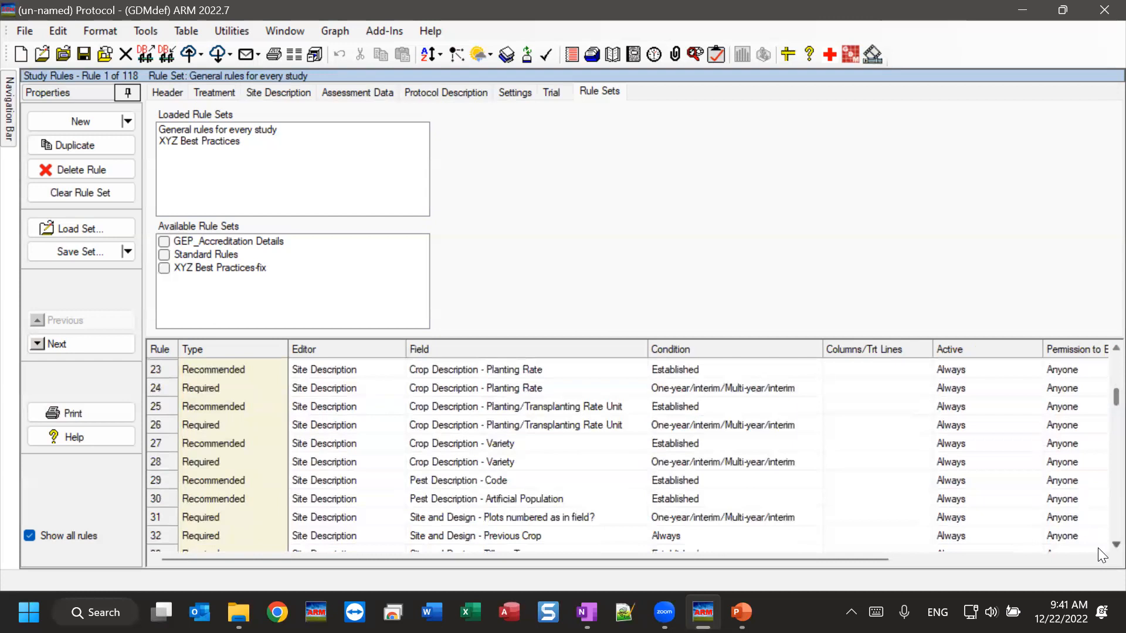
{"action": "scroll", "coordinate": [1098, 549], "scroll_direction": "down", "scroll_amount": 9}
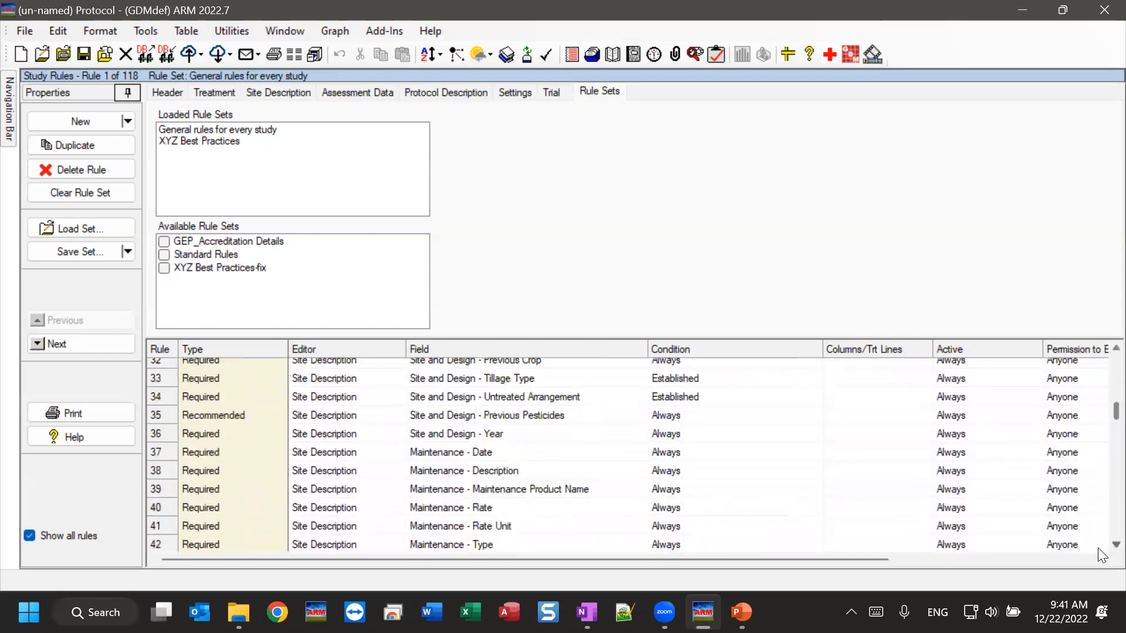
{"action": "scroll", "coordinate": [1098, 547], "scroll_direction": "down", "scroll_amount": 7}
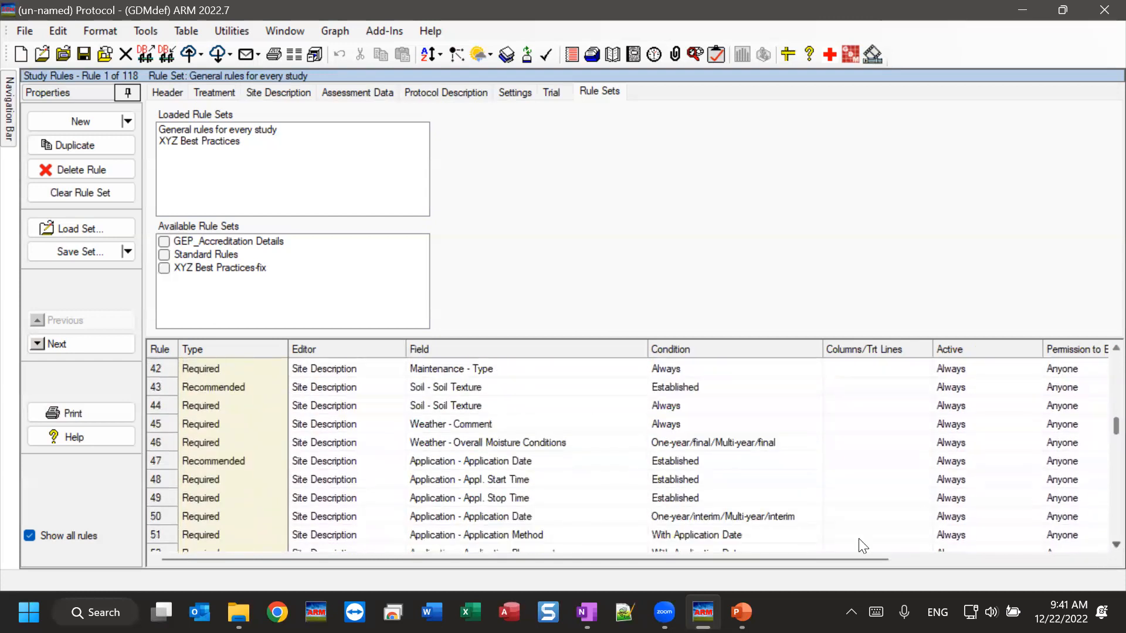
- Select the recommended Application Date rule (rule 47) and check its type, rule set and field
{"action": "left_click", "coordinate": [271, 466]}
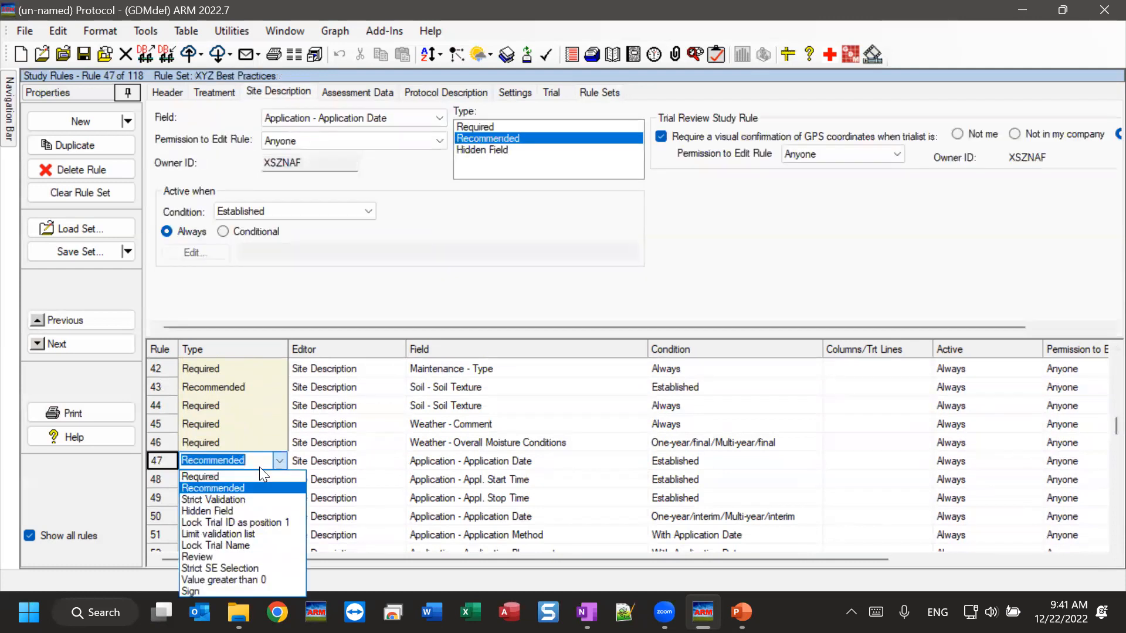
{"action": "left_click", "coordinate": [160, 458]}
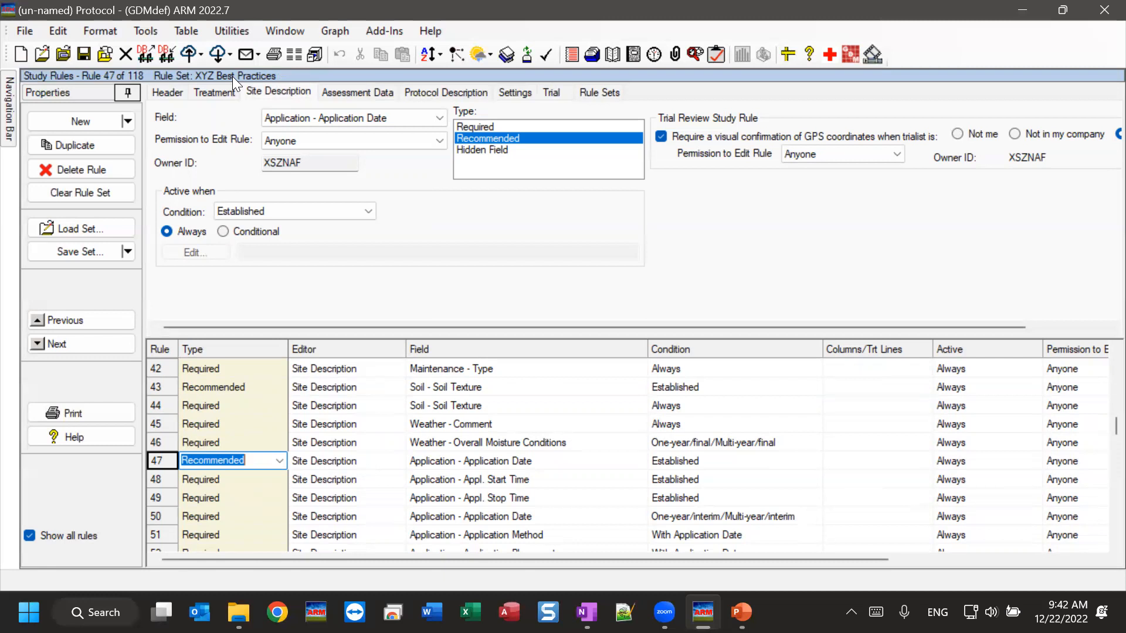
{"action": "left_click", "coordinate": [435, 462]}
{"action": "left_click", "coordinate": [436, 459]}
{"action": "left_click_drag", "start_coordinate": [435, 459], "coordinate": [524, 458]}
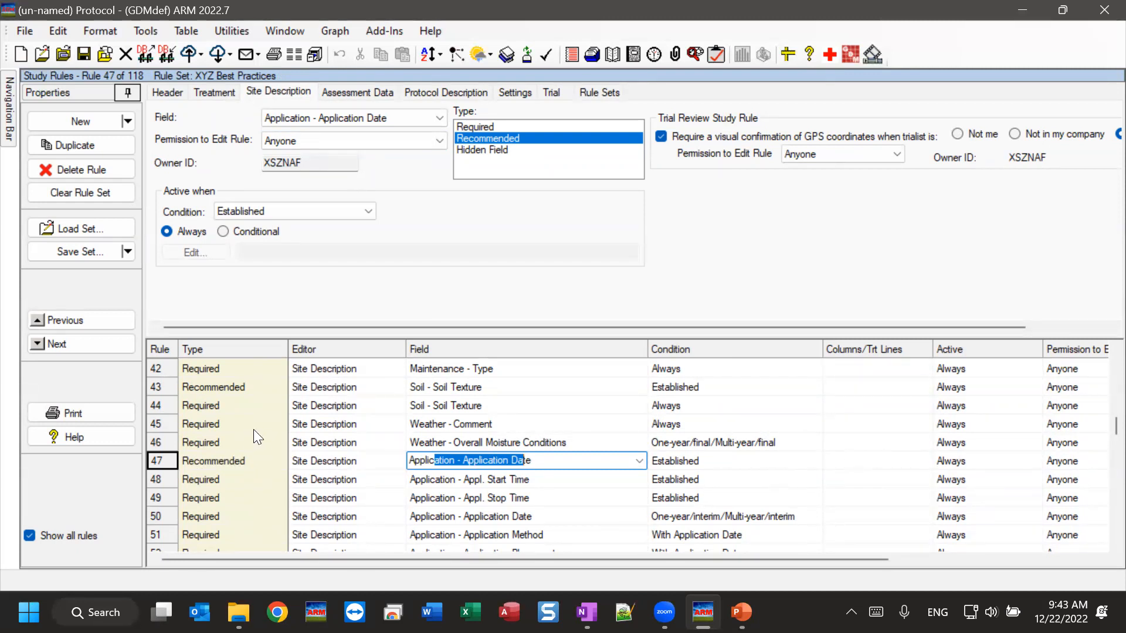
- Select the Rating Date rule (rule 3) and check its rule set, edit permissions and owner ID
{"action": "scroll", "coordinate": [1101, 410], "scroll_direction": "up", "scroll_amount": 5}
{"action": "scroll", "coordinate": [1101, 405], "scroll_direction": "up", "scroll_amount": 9}
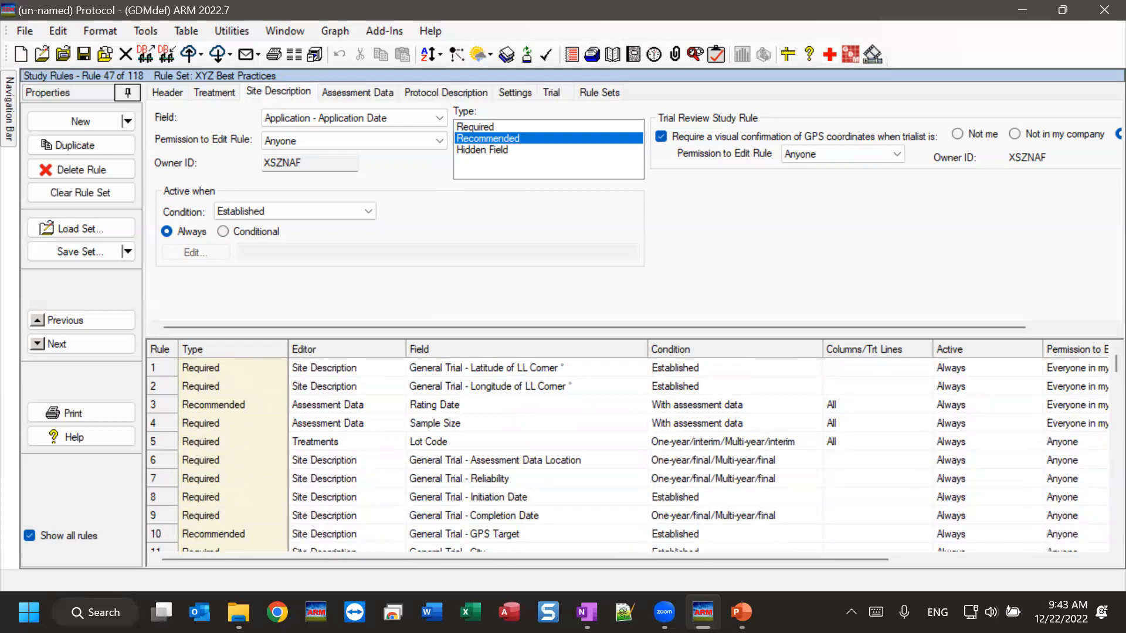
{"action": "left_click", "coordinate": [381, 404]}
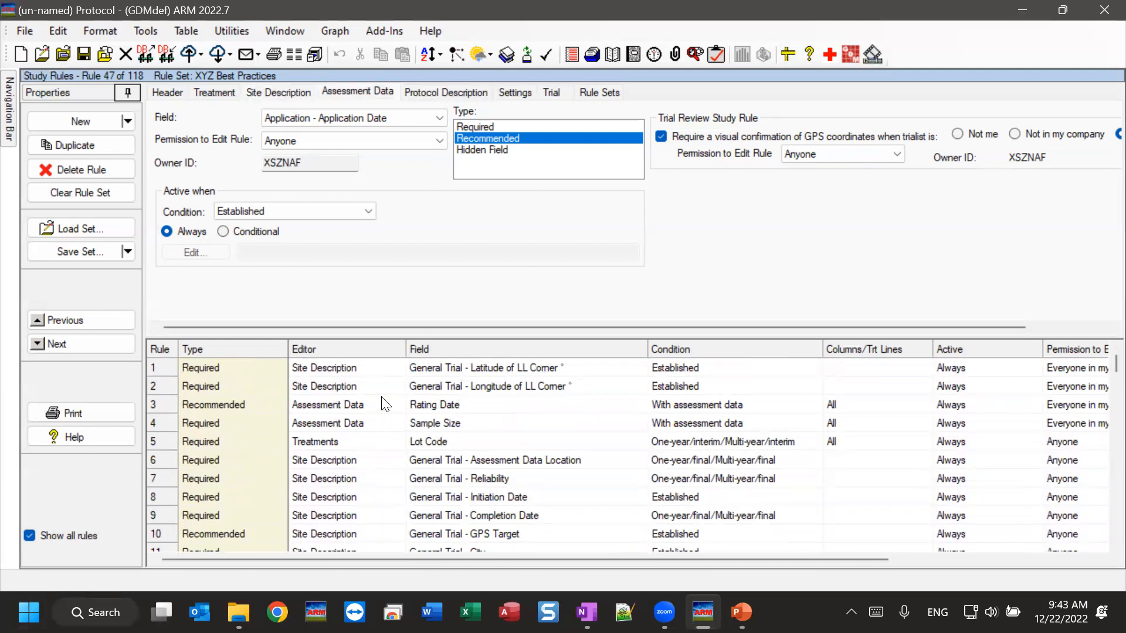
{"action": "left_click", "coordinate": [381, 404]}
{"action": "left_click", "coordinate": [381, 399]}
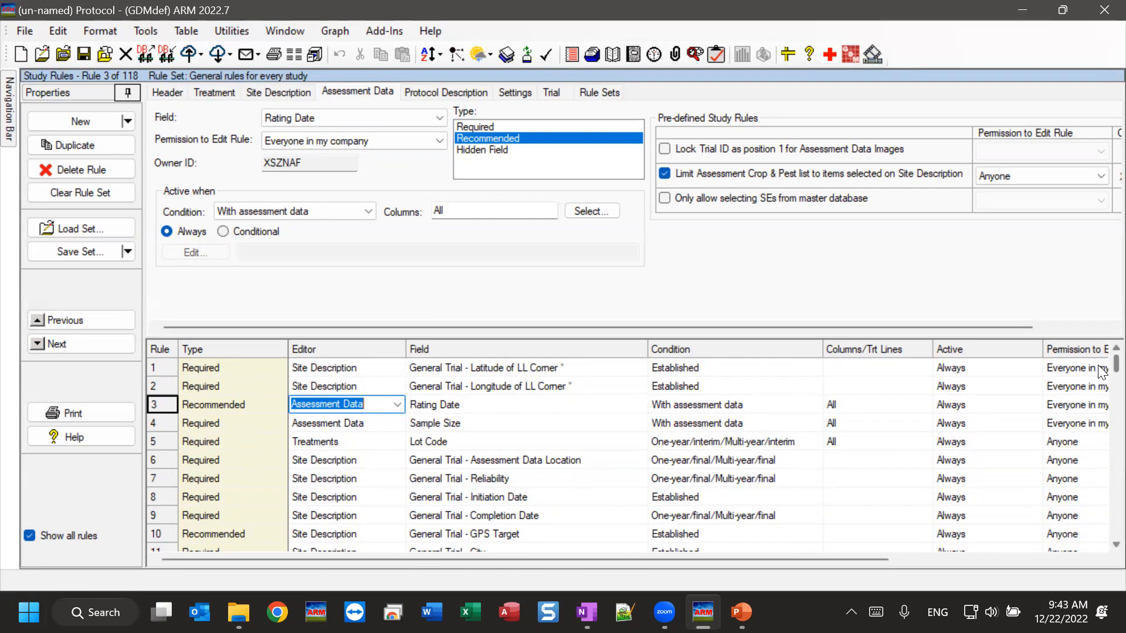
{"action": "scroll", "coordinate": [1101, 376], "scroll_direction": "down", "scroll_amount": 3}
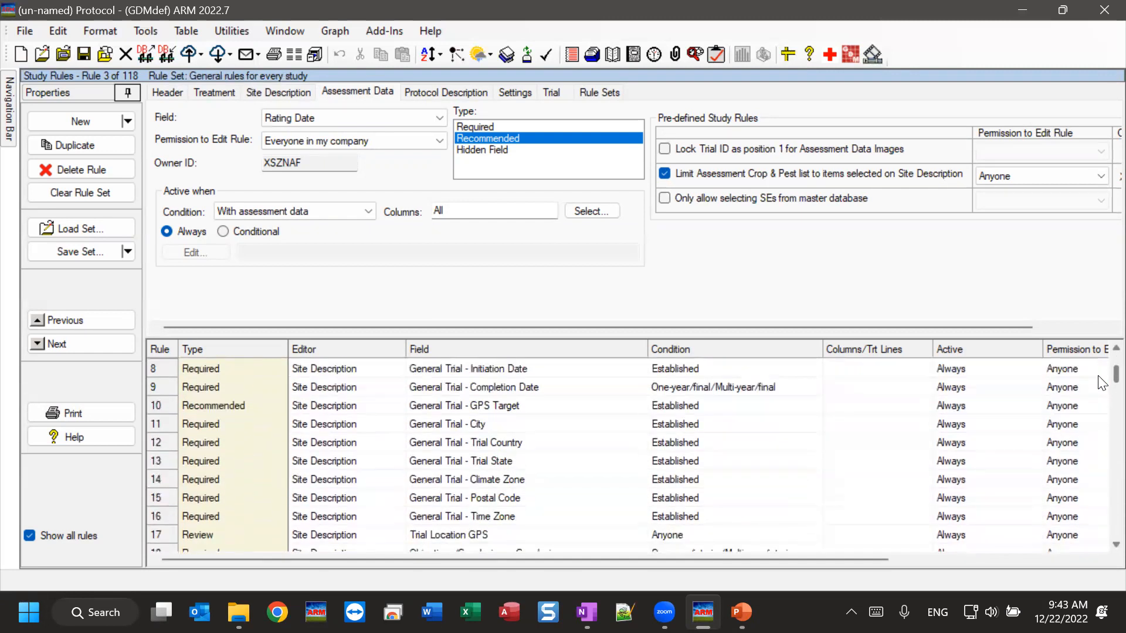
{"action": "scroll", "coordinate": [1101, 383], "scroll_direction": "down", "scroll_amount": 1}
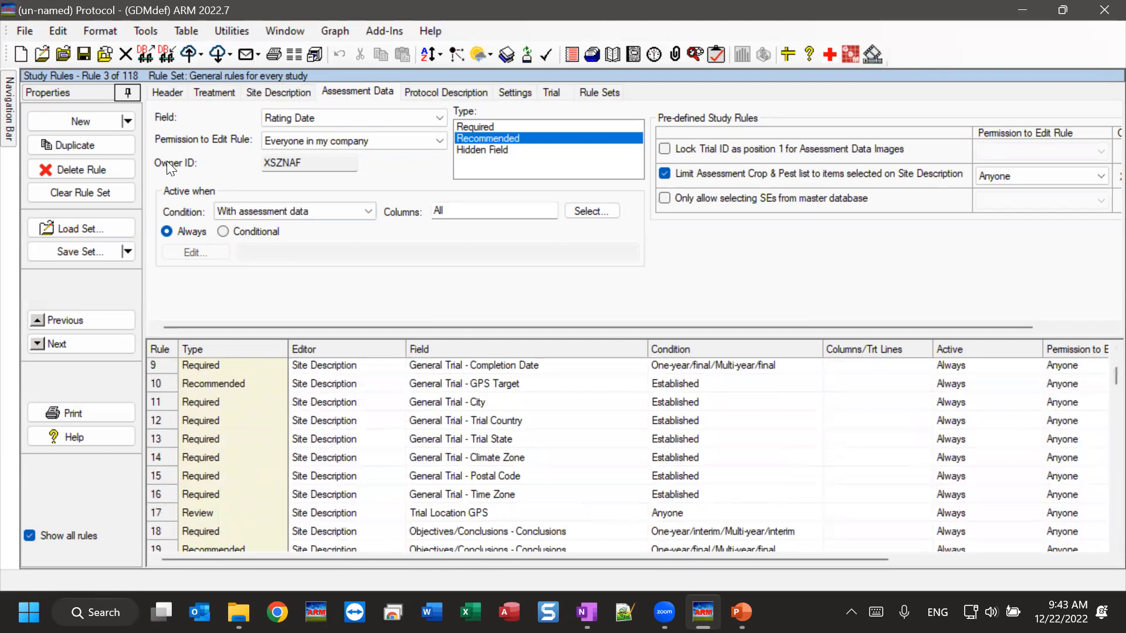
{"action": "double_click", "coordinate": [295, 164]}
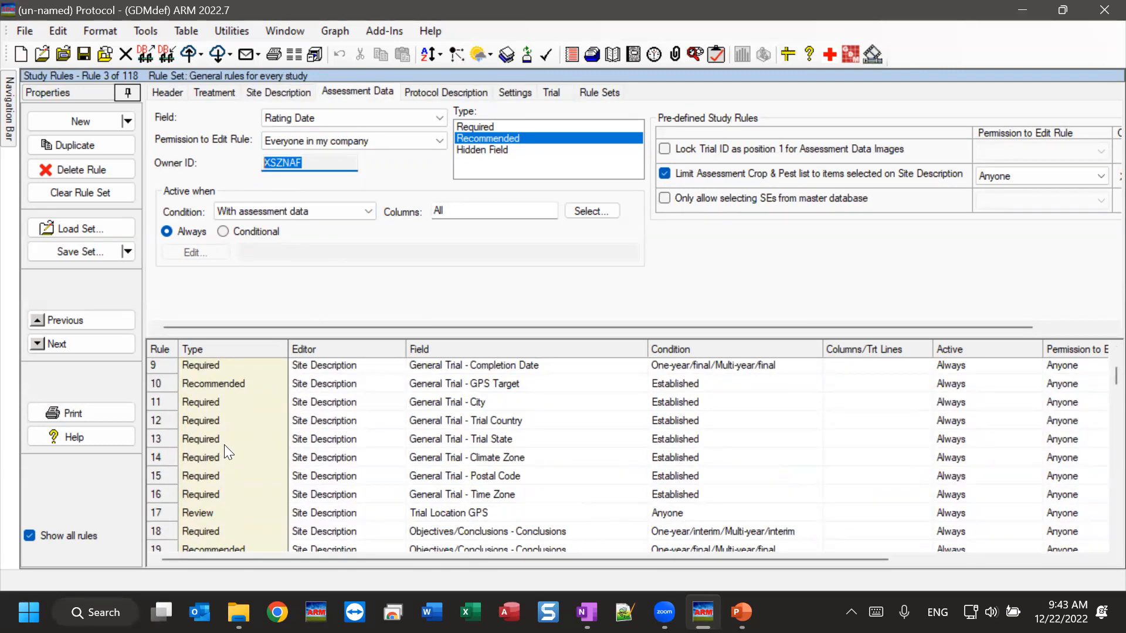
- Delete the required General Trial - Trial State rule (rule 13) from the protocol's study rules
{"action": "left_click", "coordinate": [162, 441]}
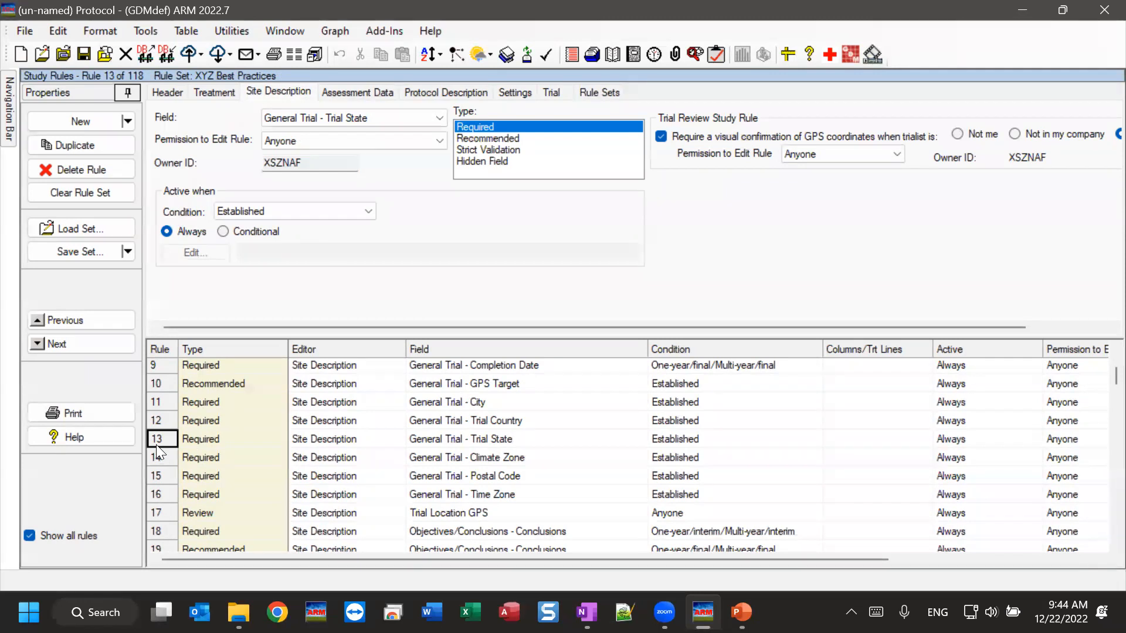
{"action": "left_click", "coordinate": [72, 173]}
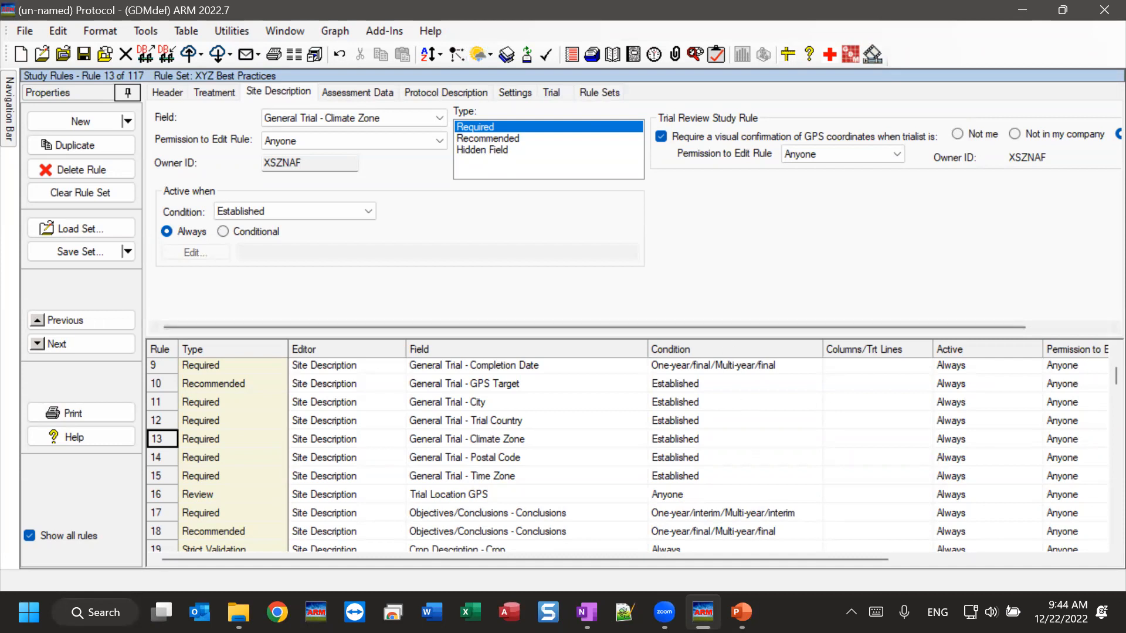
- Switch to the Study Rules.pptx presentation in PowerPoint to review the Validation slide, and return to the protocol in ARM
{"action": "mouse_move", "coordinate": [742, 612]}
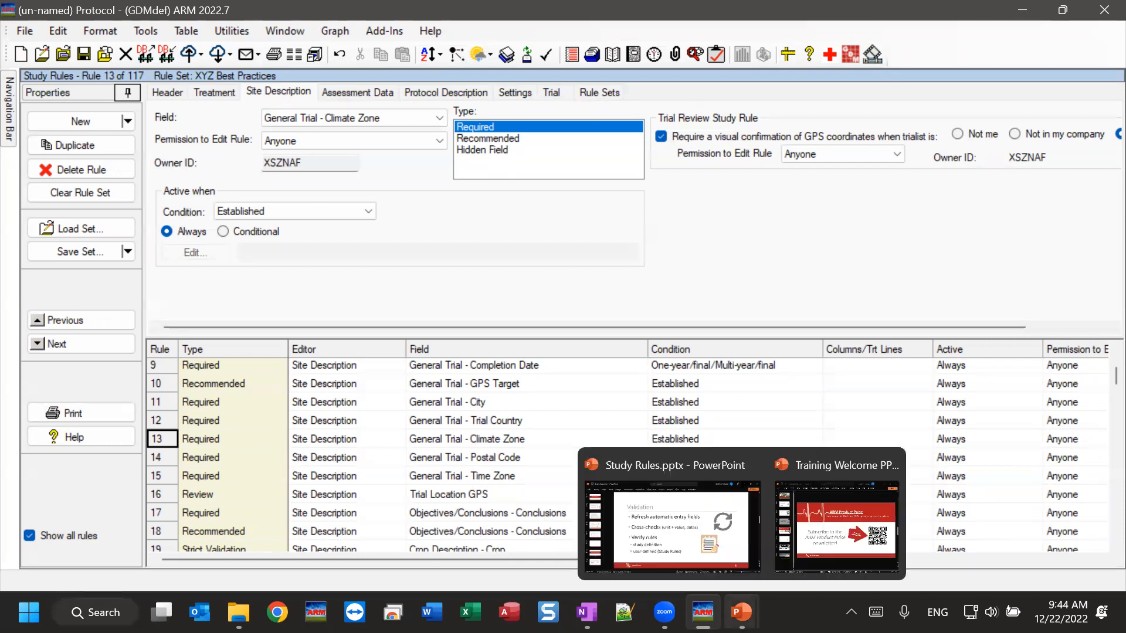
{"action": "left_click", "coordinate": [671, 512]}
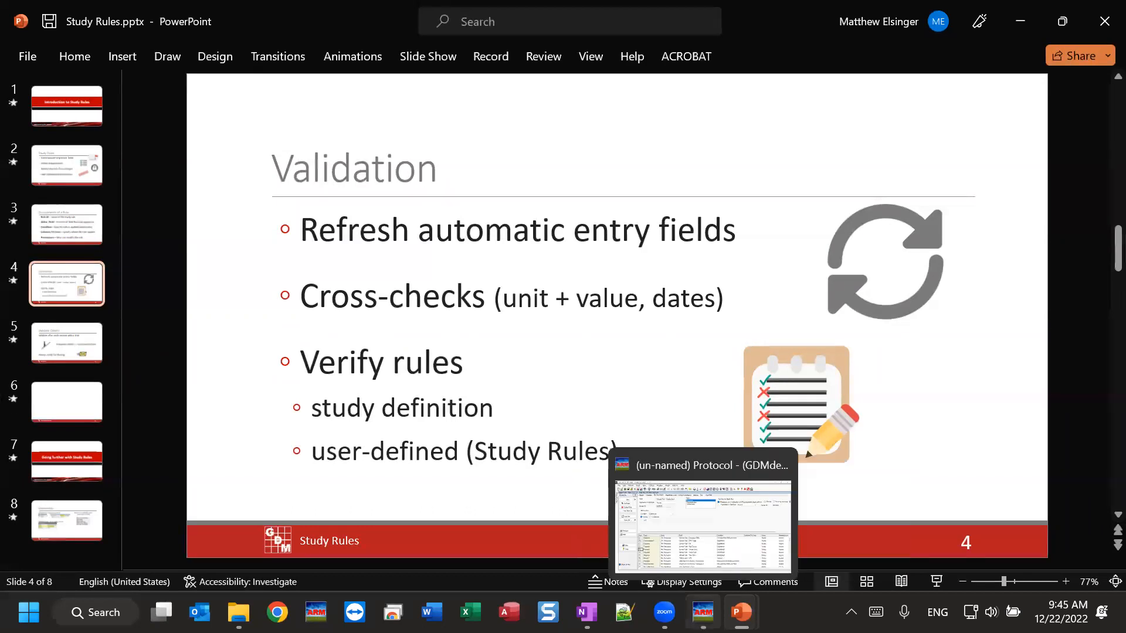
{"action": "left_click", "coordinate": [698, 545]}
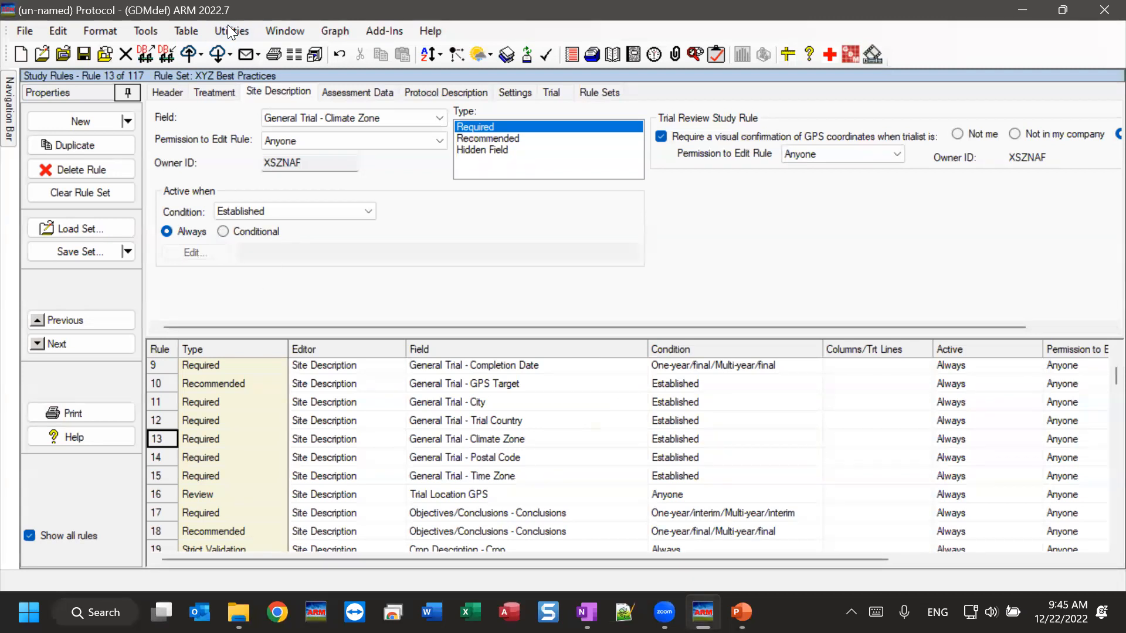
- Validate the unnamed protocol with error logging and dismiss the result
{"action": "left_click", "coordinate": [146, 32]}
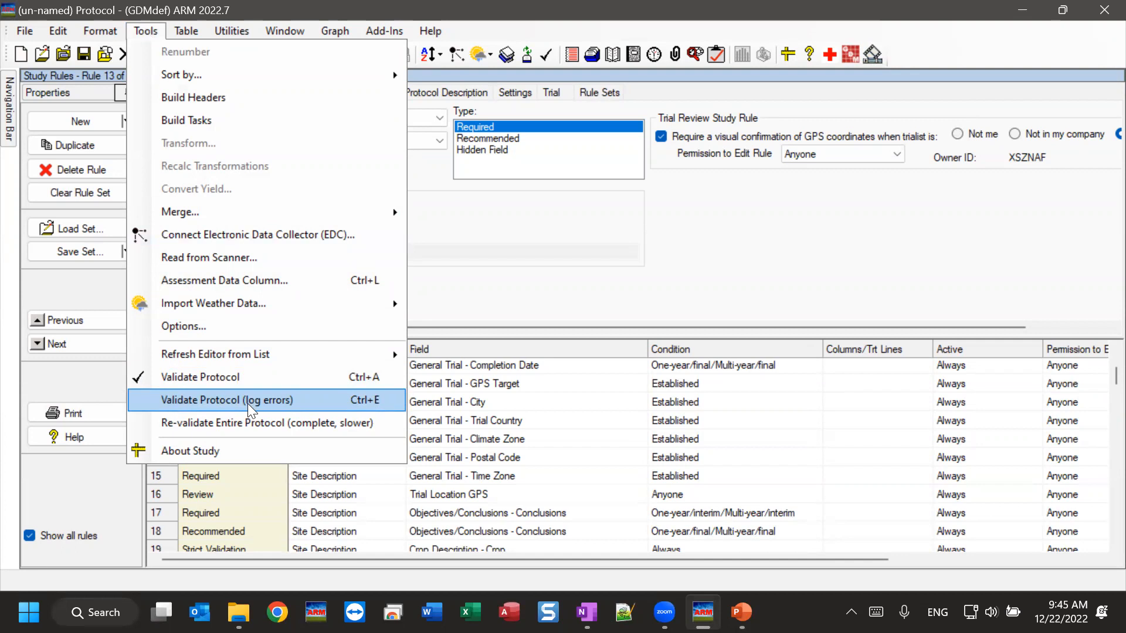
{"action": "left_click", "coordinate": [276, 403]}
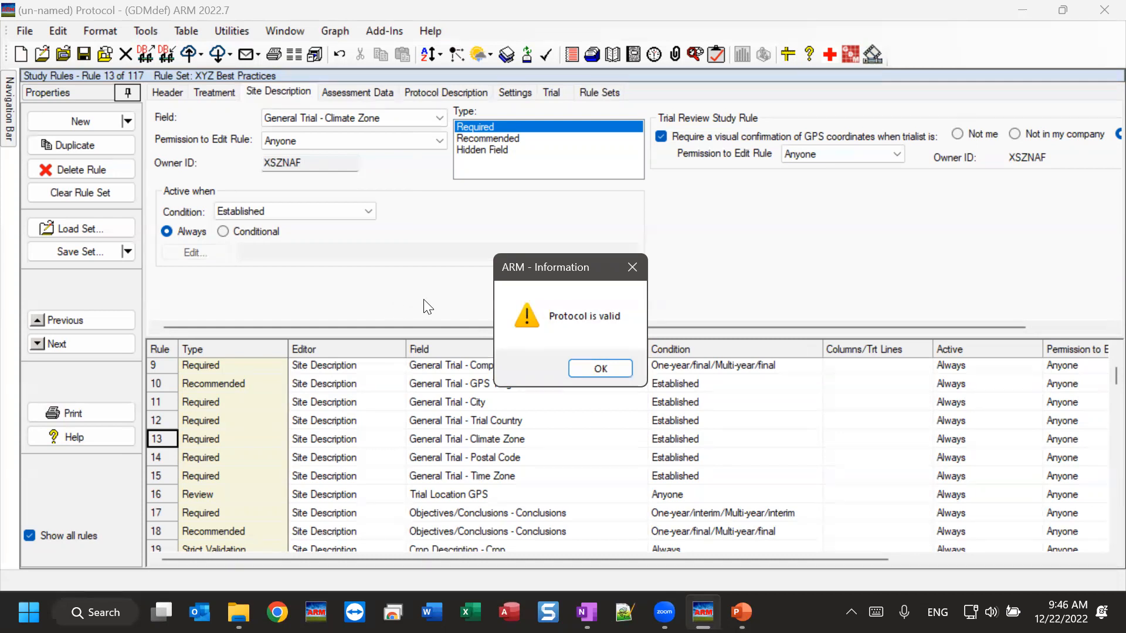
{"action": "left_click", "coordinate": [598, 371]}
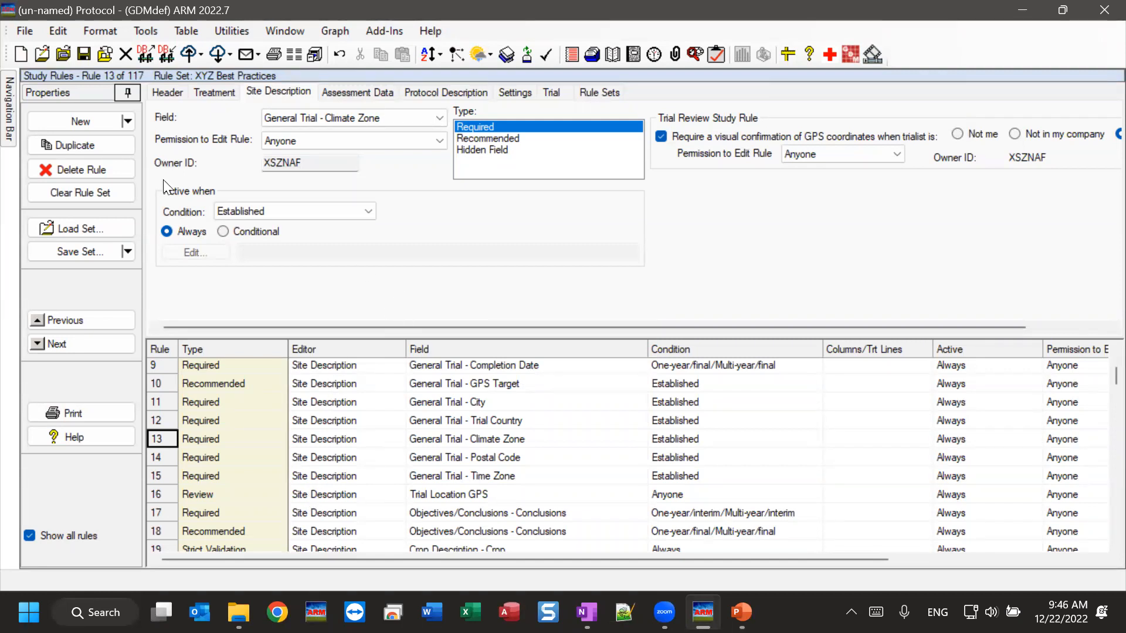
- Close the unnamed protocol without saving changes and open the ValidateYourTrial study
{"action": "left_click", "coordinate": [128, 52]}
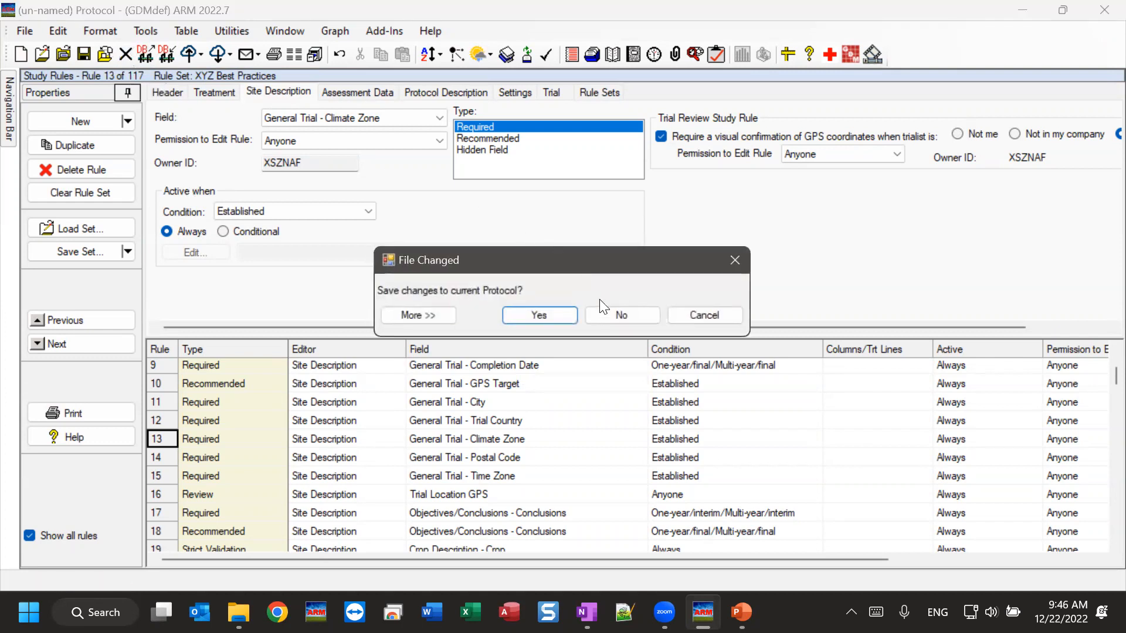
{"action": "left_click", "coordinate": [607, 315]}
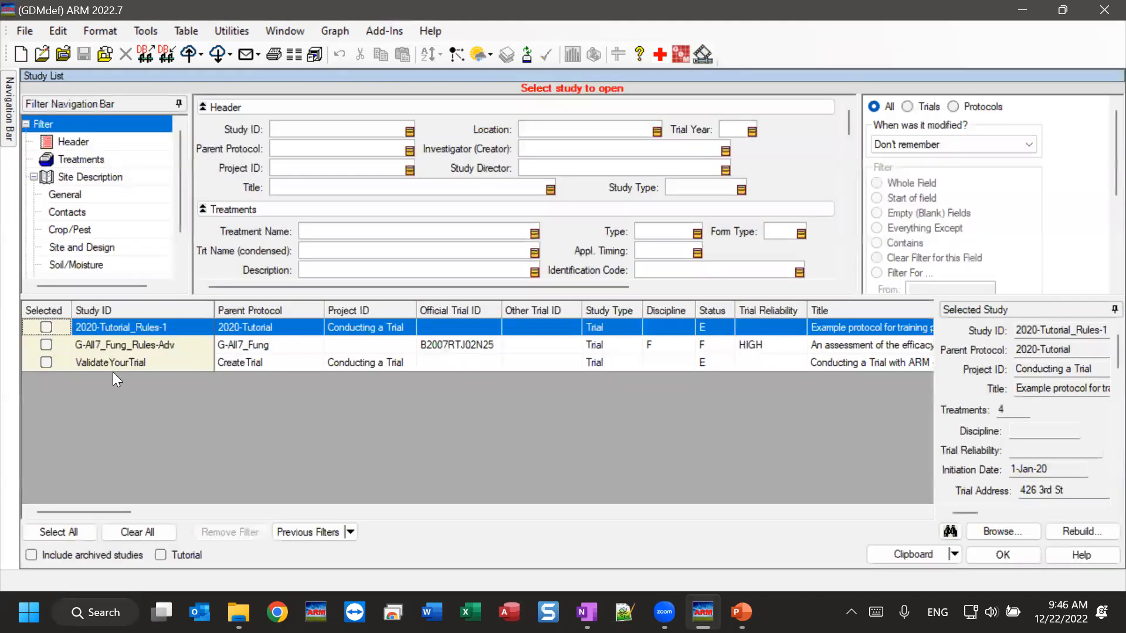
{"action": "double_click", "coordinate": [116, 364]}
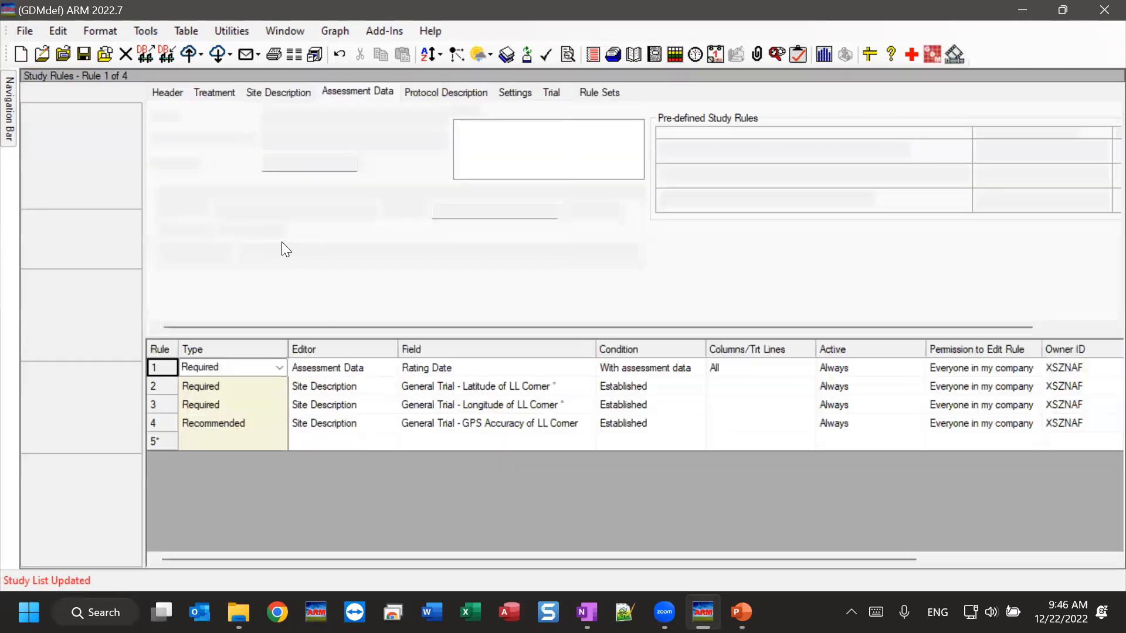
- Validate the ValidateYourTrial trial with error logging and examine the listed errors and warnings
{"action": "left_click", "coordinate": [140, 31]}
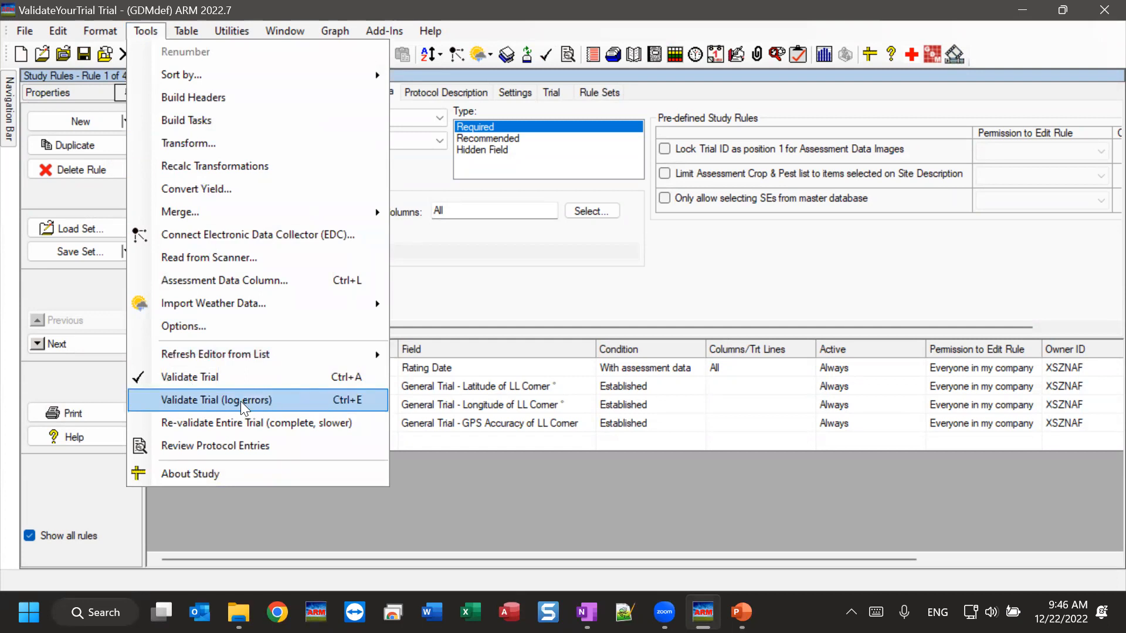
{"action": "left_click", "coordinate": [264, 401]}
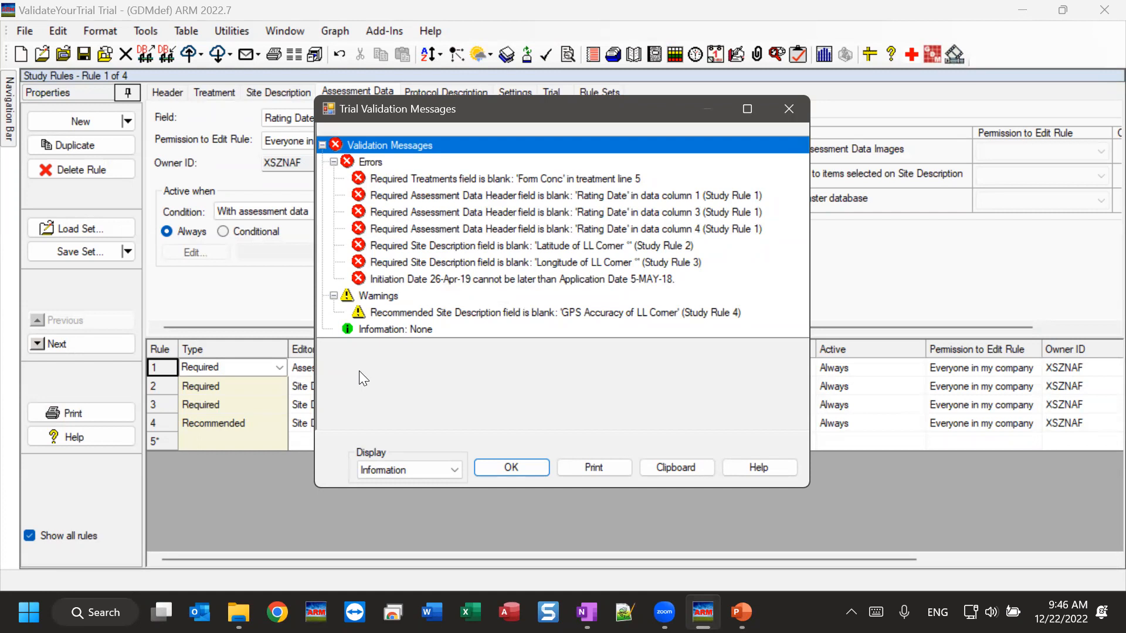
{"action": "left_click", "coordinate": [366, 163]}
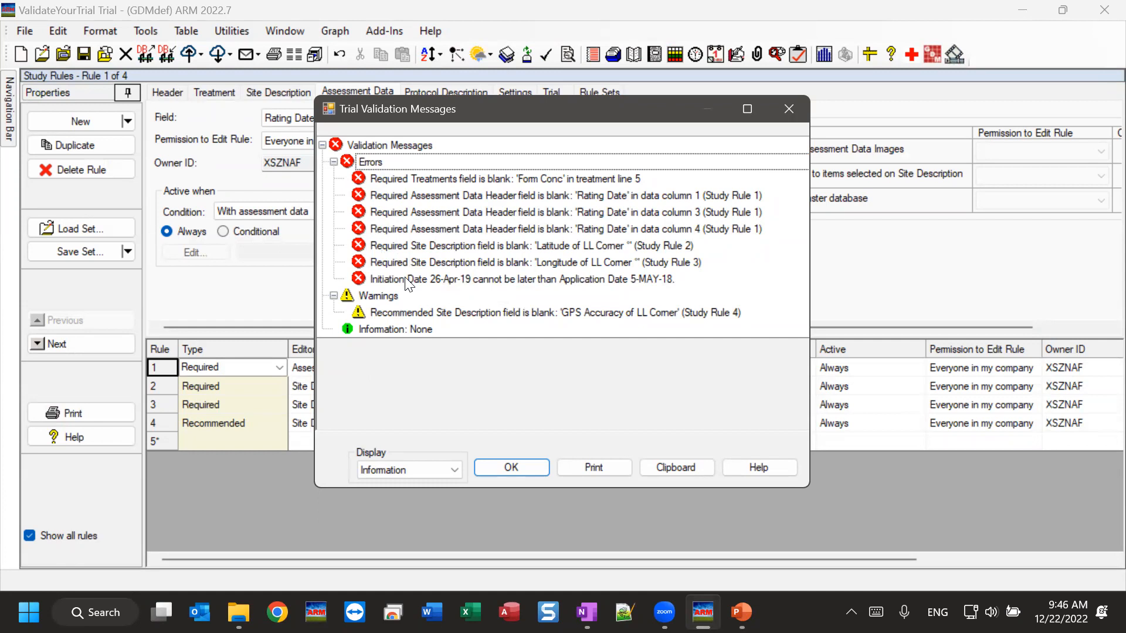
{"action": "left_click", "coordinate": [480, 315]}
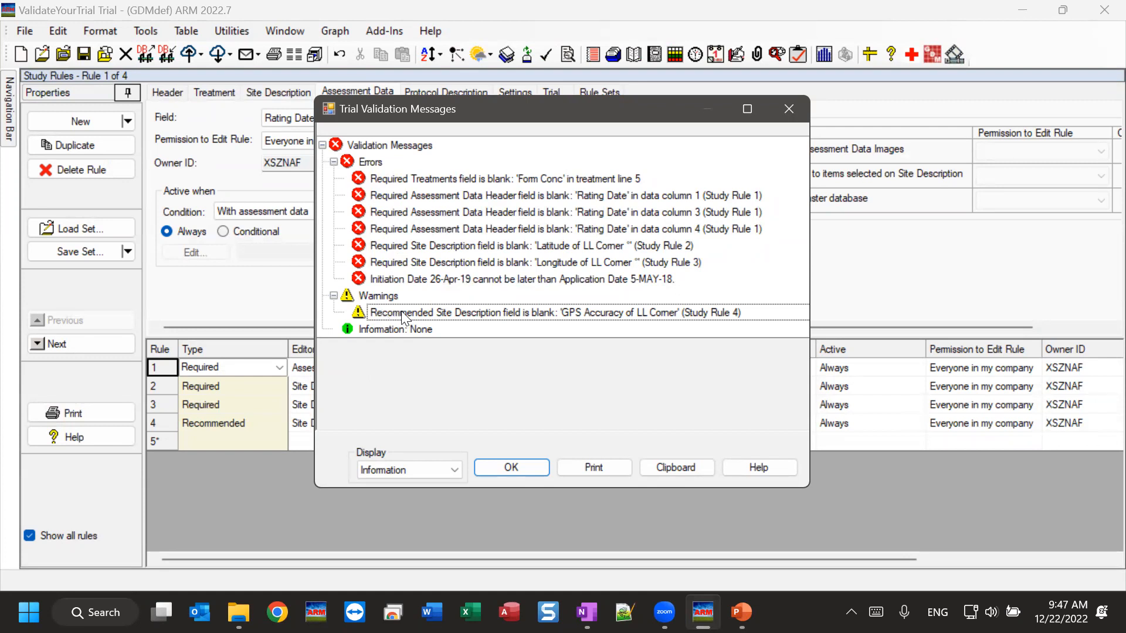
- Copy the trial validation messages to the clipboard and paste them into a new blank Word document
{"action": "left_click", "coordinate": [663, 467]}
{"action": "left_click", "coordinate": [426, 611]}
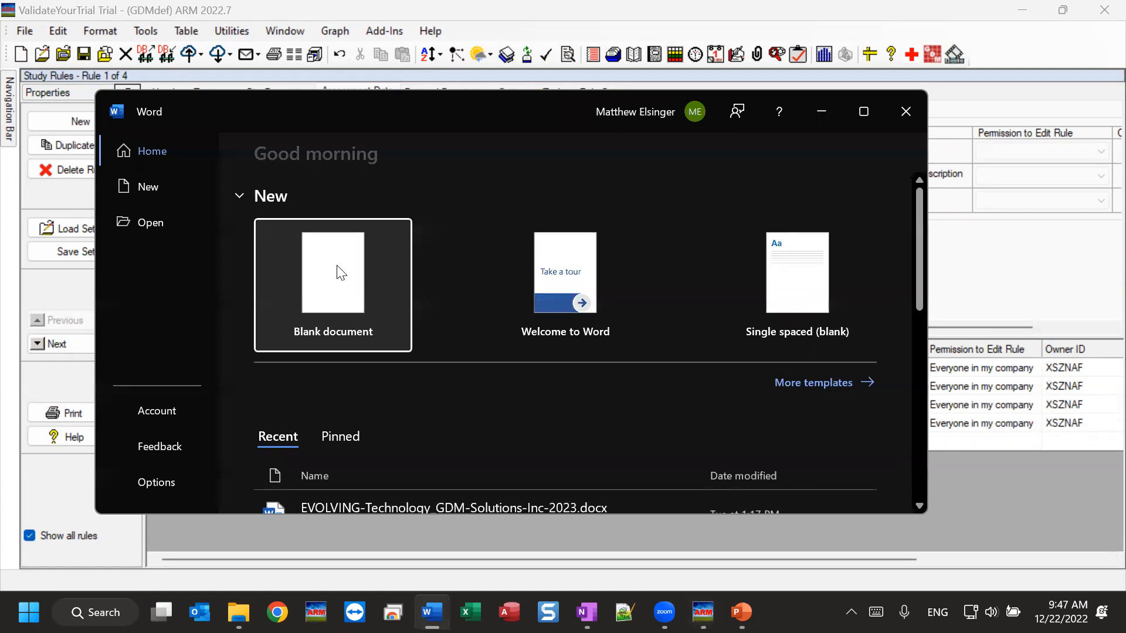
{"action": "left_click", "coordinate": [339, 269]}
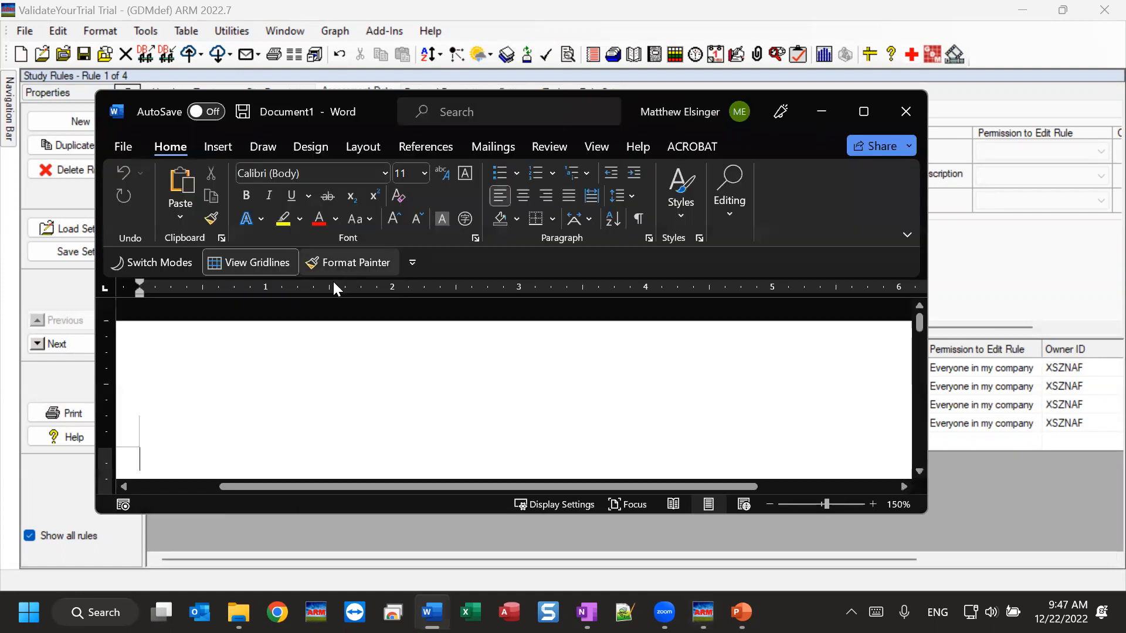
{"action": "left_click", "coordinate": [850, 112]}
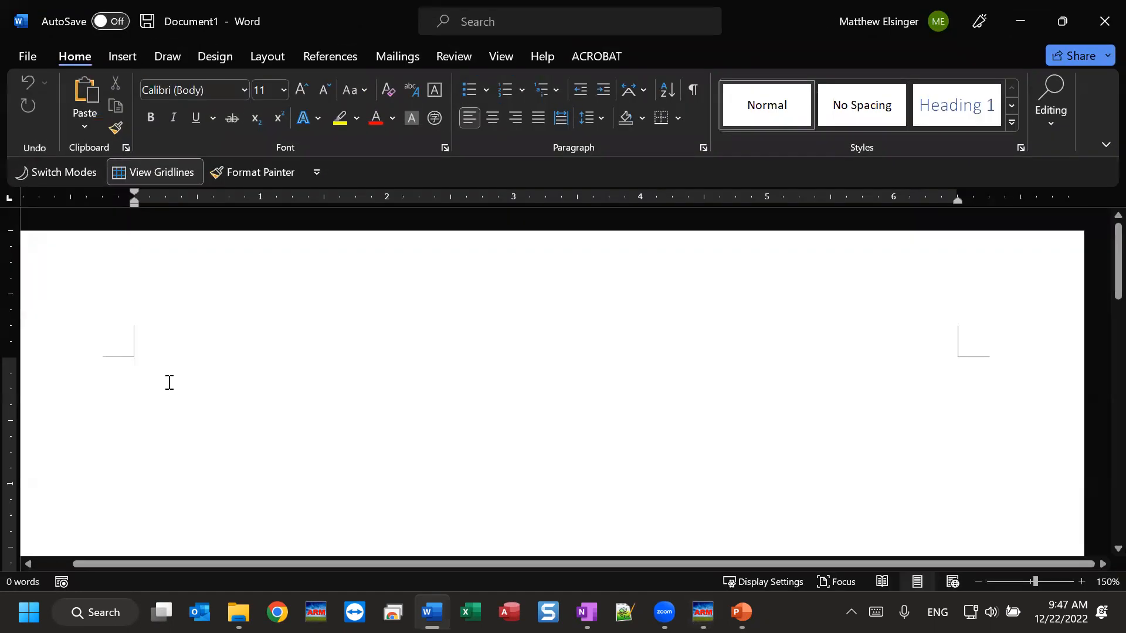
{"action": "right_click", "coordinate": [199, 378]}
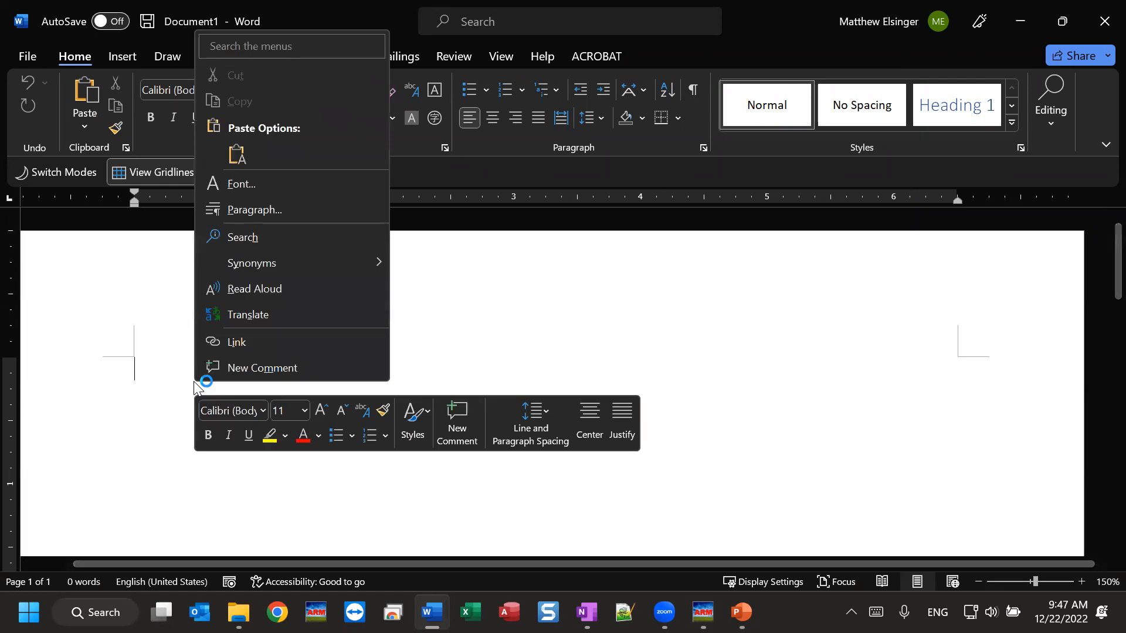
{"action": "left_click", "coordinate": [237, 154]}
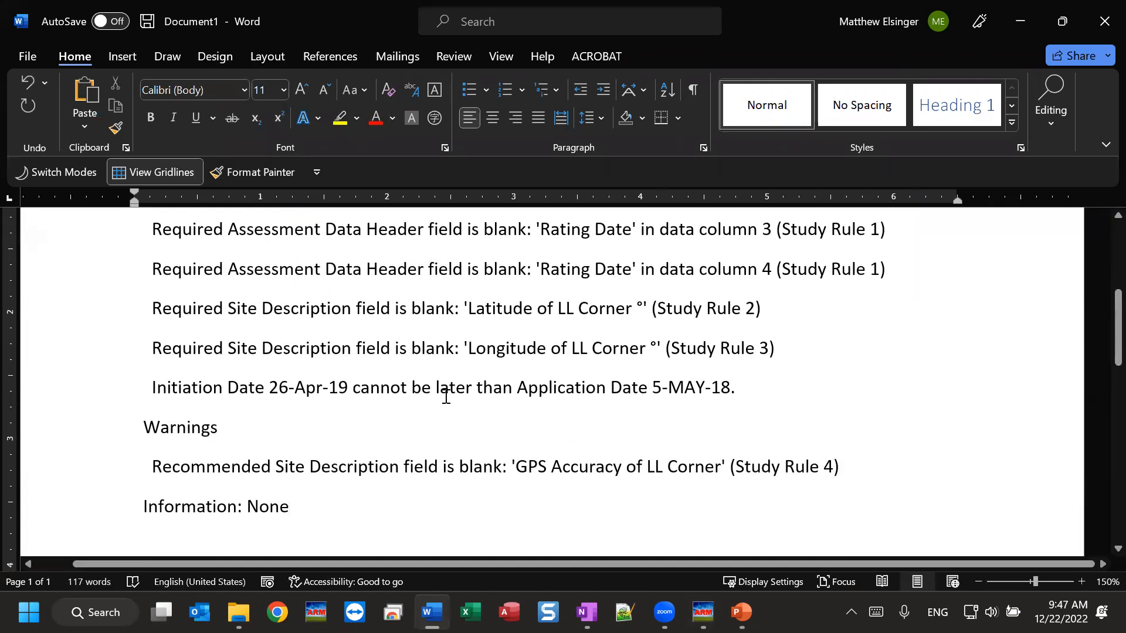
- Read through the pasted errors, warnings and information entries in the Word document
{"action": "scroll", "coordinate": [1102, 305], "scroll_direction": "up", "scroll_amount": 5}
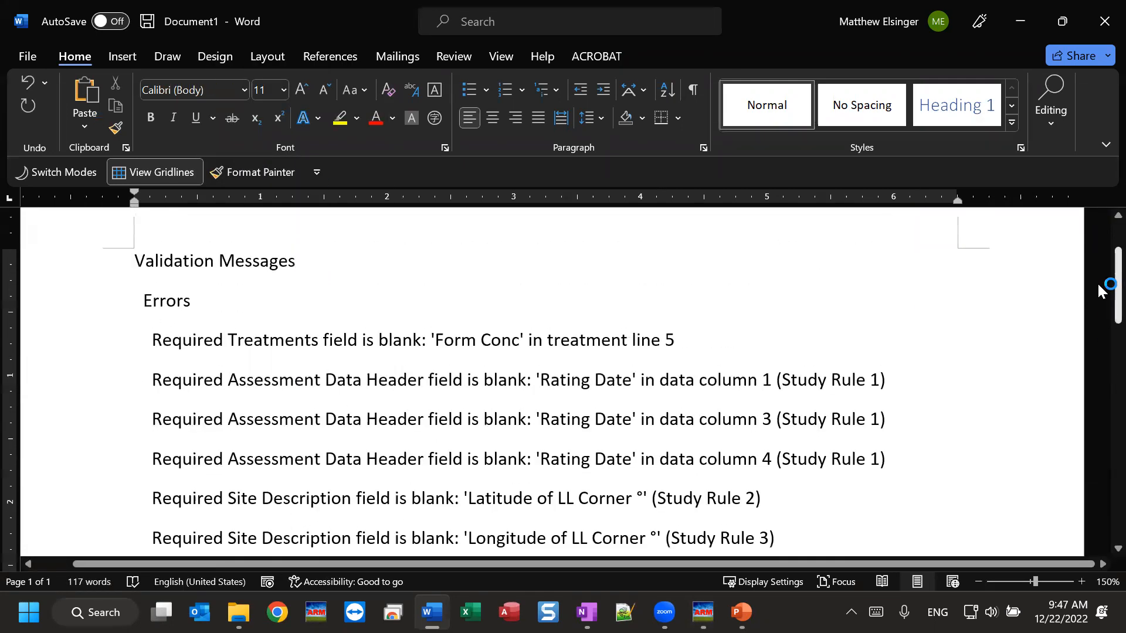
{"action": "scroll", "coordinate": [1099, 299], "scroll_direction": "down", "scroll_amount": 1}
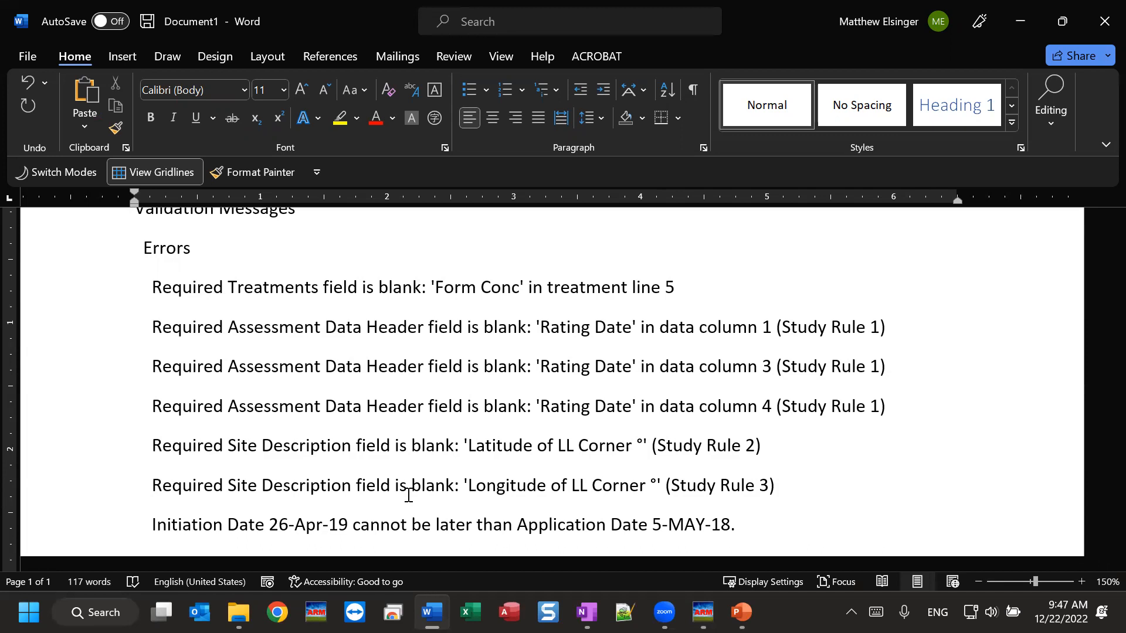
{"action": "scroll", "coordinate": [408, 495], "scroll_direction": "up", "scroll_amount": 2}
{"action": "scroll", "coordinate": [374, 397], "scroll_direction": "down", "scroll_amount": 1}
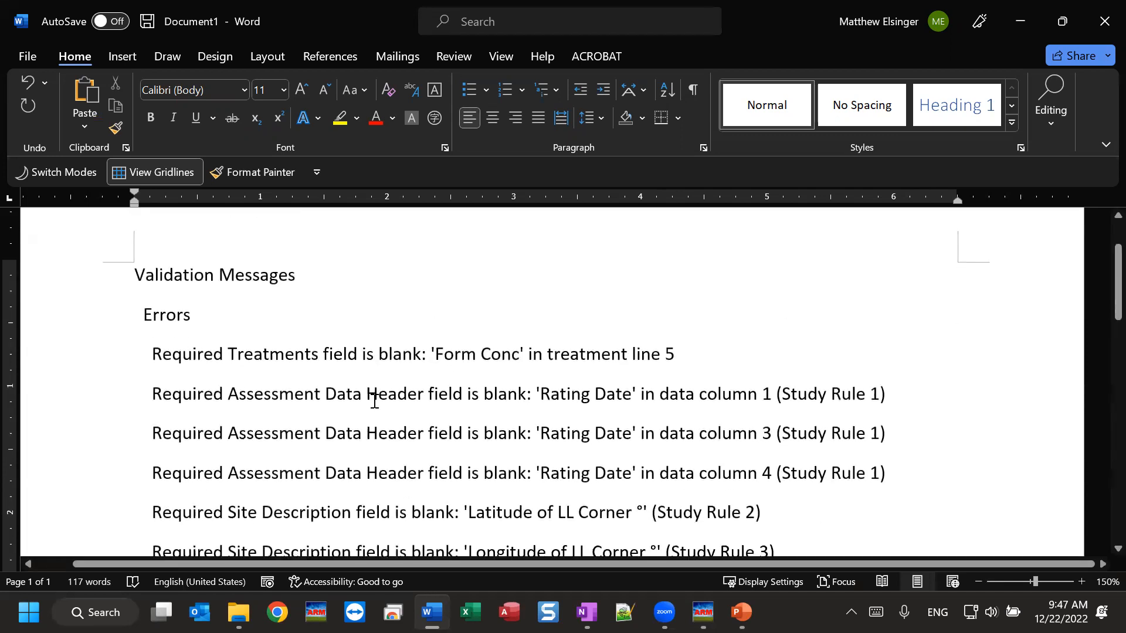
{"action": "scroll", "coordinate": [375, 401], "scroll_direction": "down", "scroll_amount": 3}
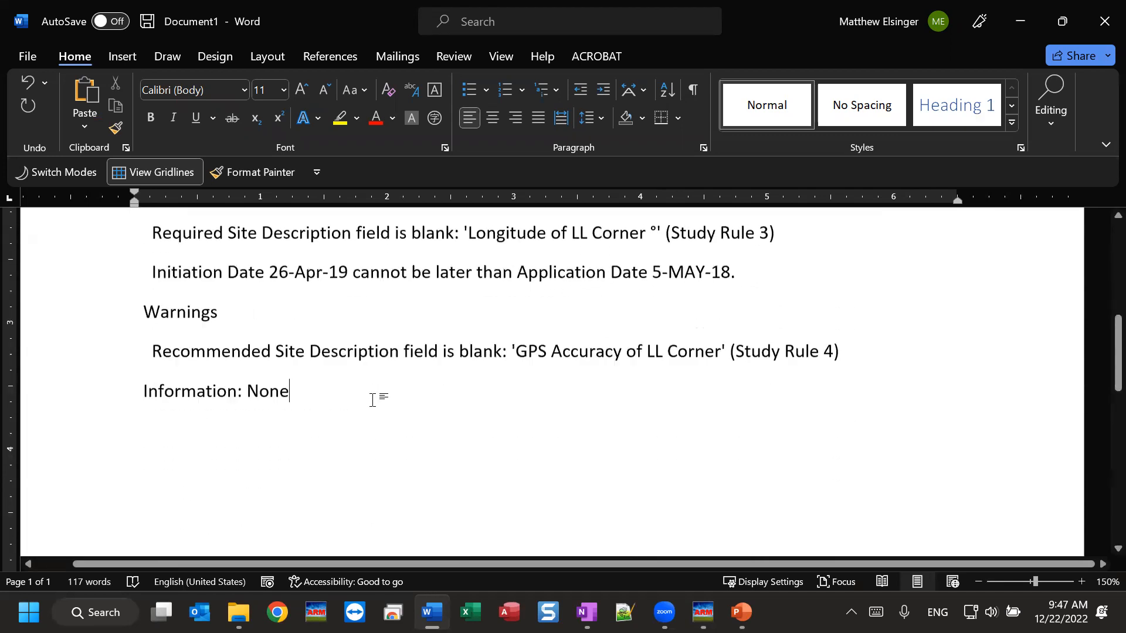
{"action": "scroll", "coordinate": [368, 402], "scroll_direction": "up", "scroll_amount": 2}
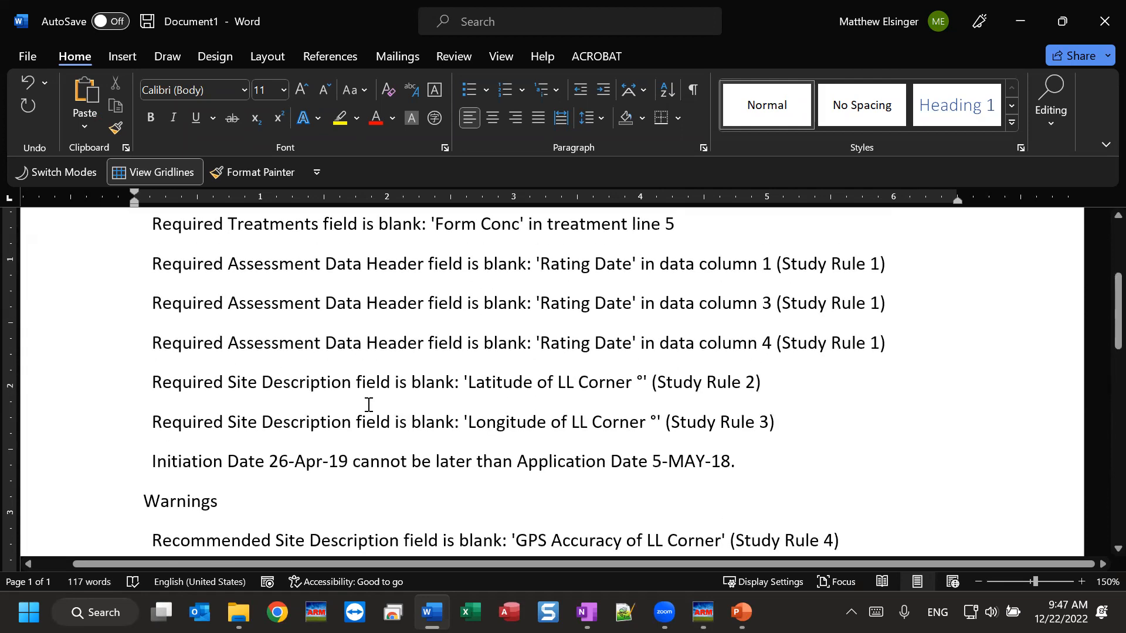
{"action": "scroll", "coordinate": [375, 403], "scroll_direction": "up", "scroll_amount": 1}
{"action": "scroll", "coordinate": [839, 256], "scroll_direction": "up", "scroll_amount": 1}
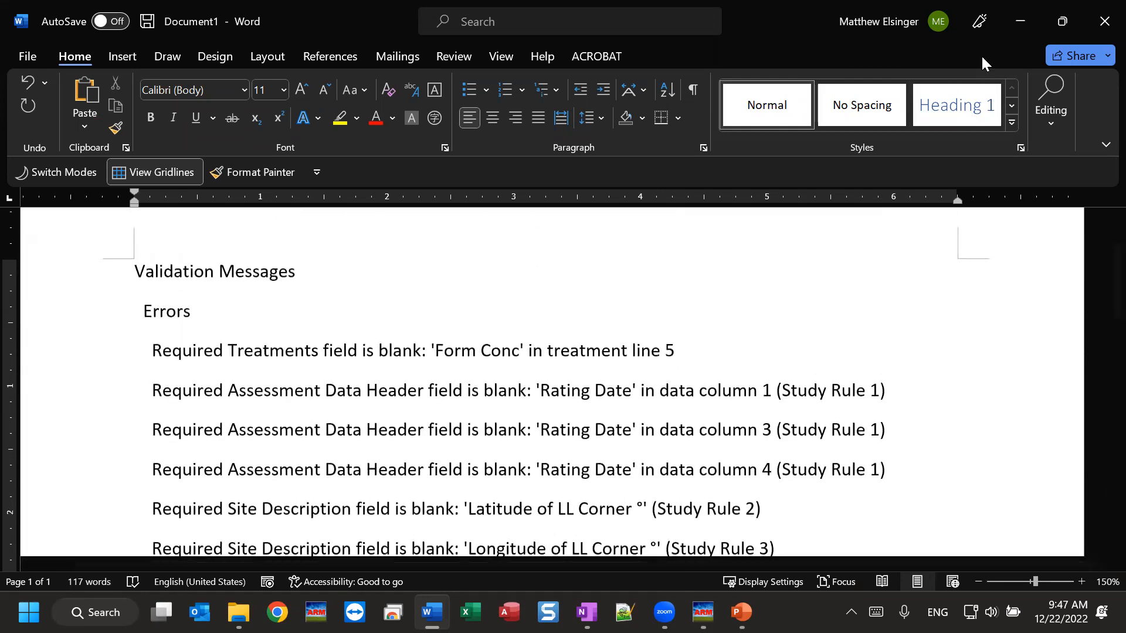
- Minimize the Word document to return to ARM and close the trial validation messages
{"action": "left_click", "coordinate": [1011, 25]}
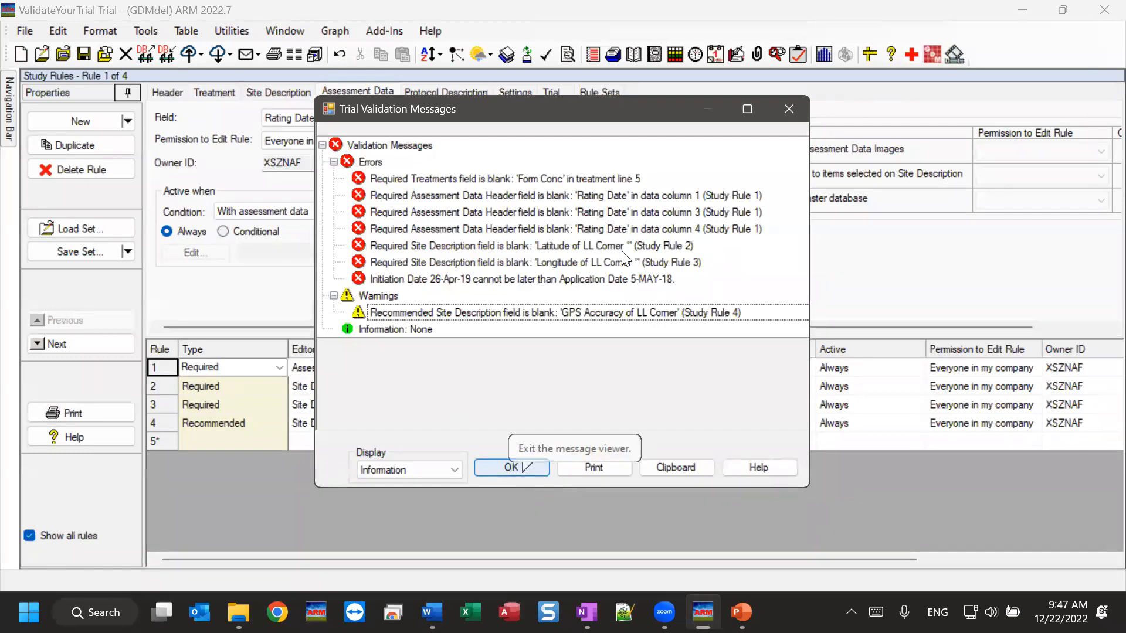
{"action": "left_click", "coordinate": [517, 468]}
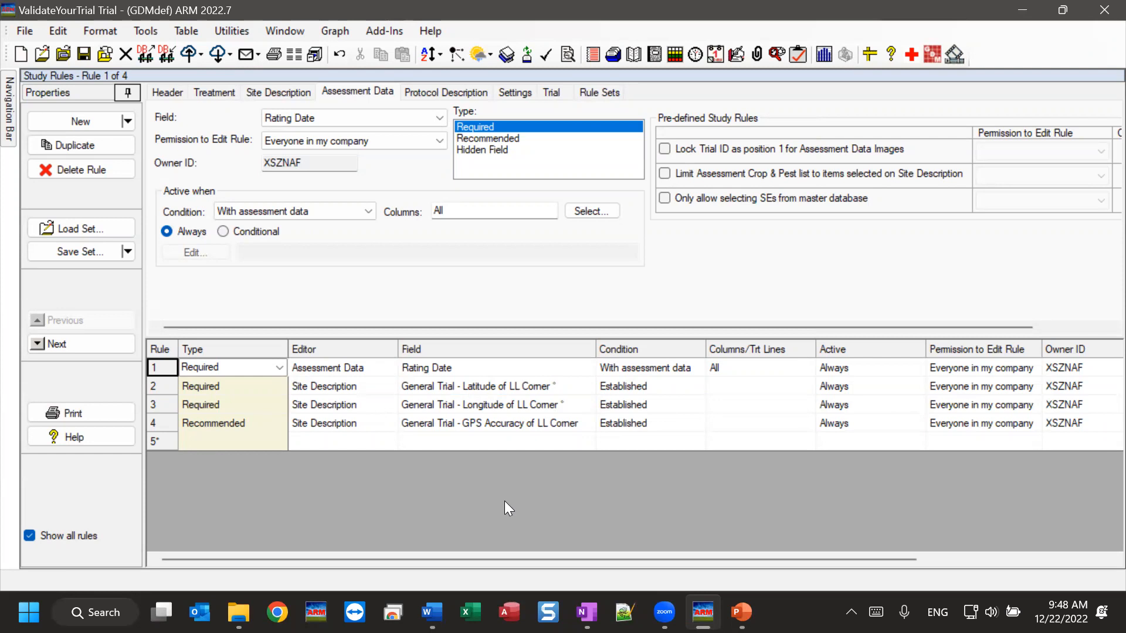
{"action": "left_click", "coordinate": [504, 501]}
{"action": "left_click", "coordinate": [504, 501]}
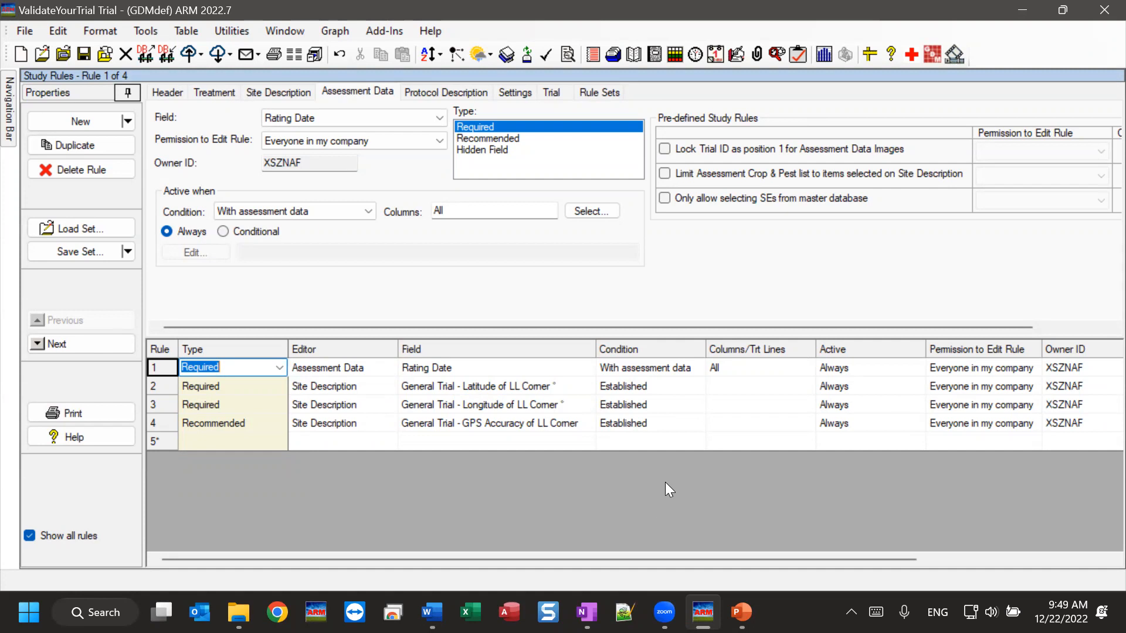
- Switch to the Study Rules.pptx presentation in PowerPoint and show slide 5, "Validate Often!"
{"action": "mouse_move", "coordinate": [741, 612]}
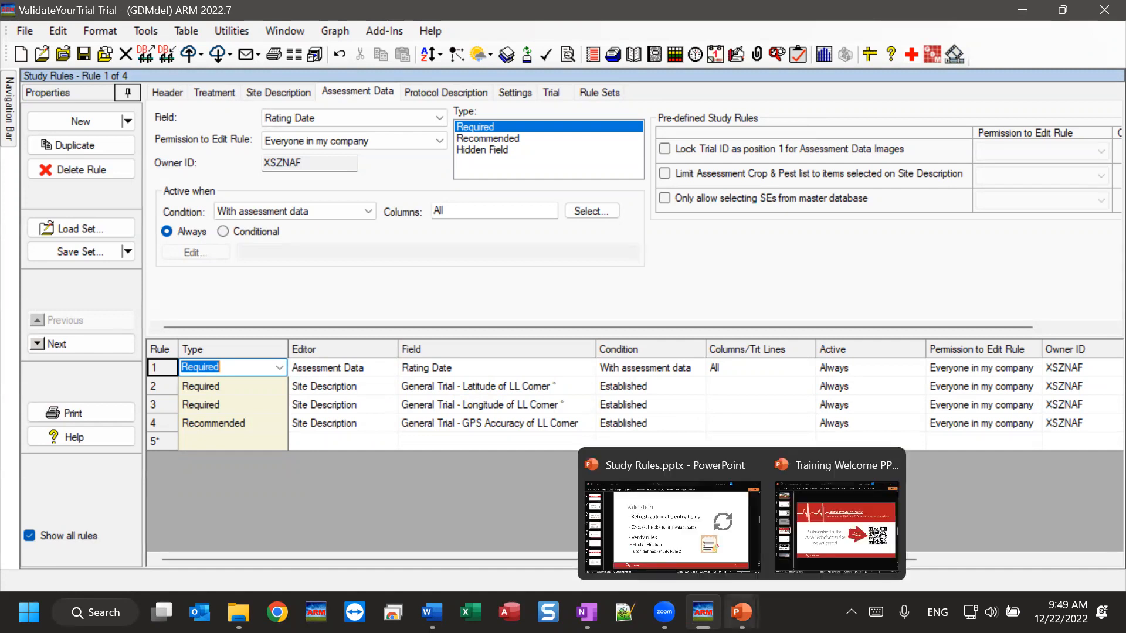
{"action": "left_click", "coordinate": [715, 535]}
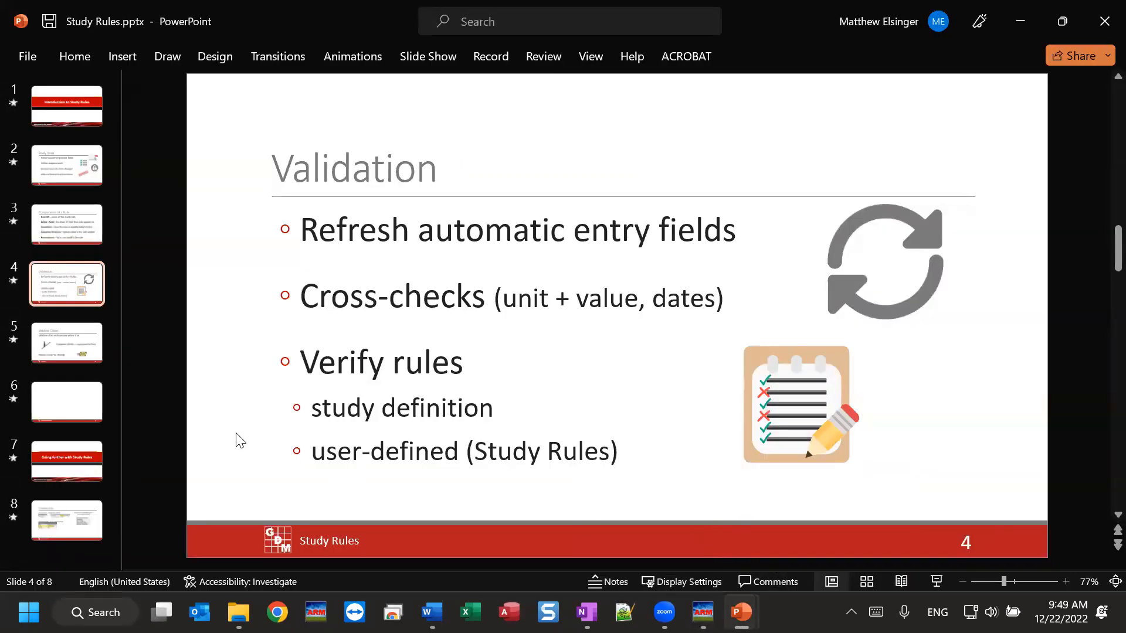
{"action": "left_click", "coordinate": [67, 345]}
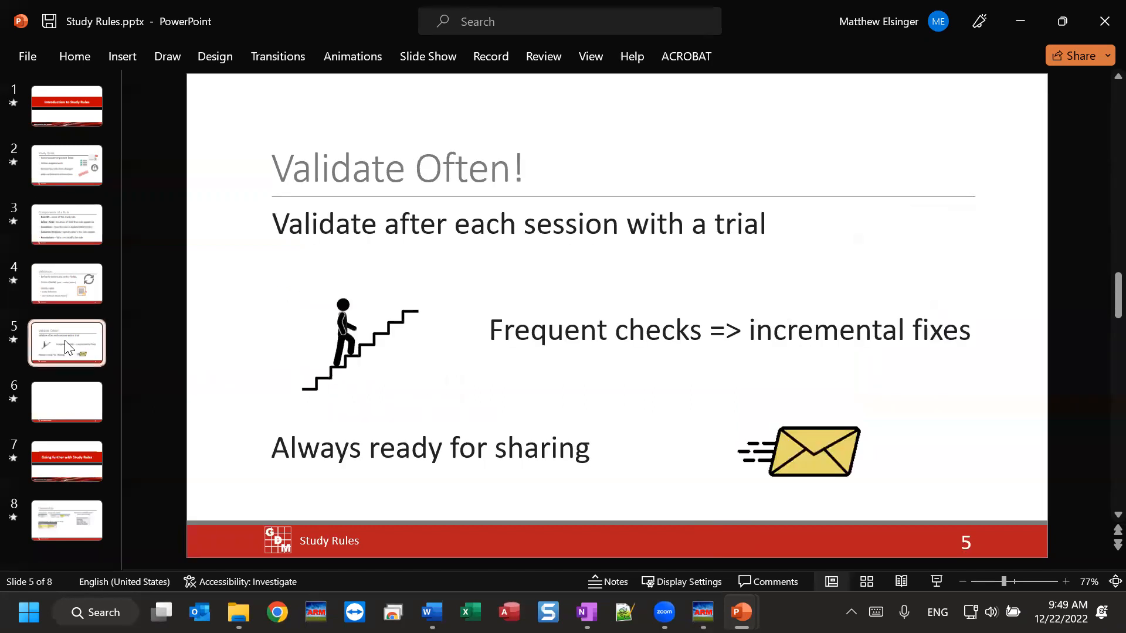